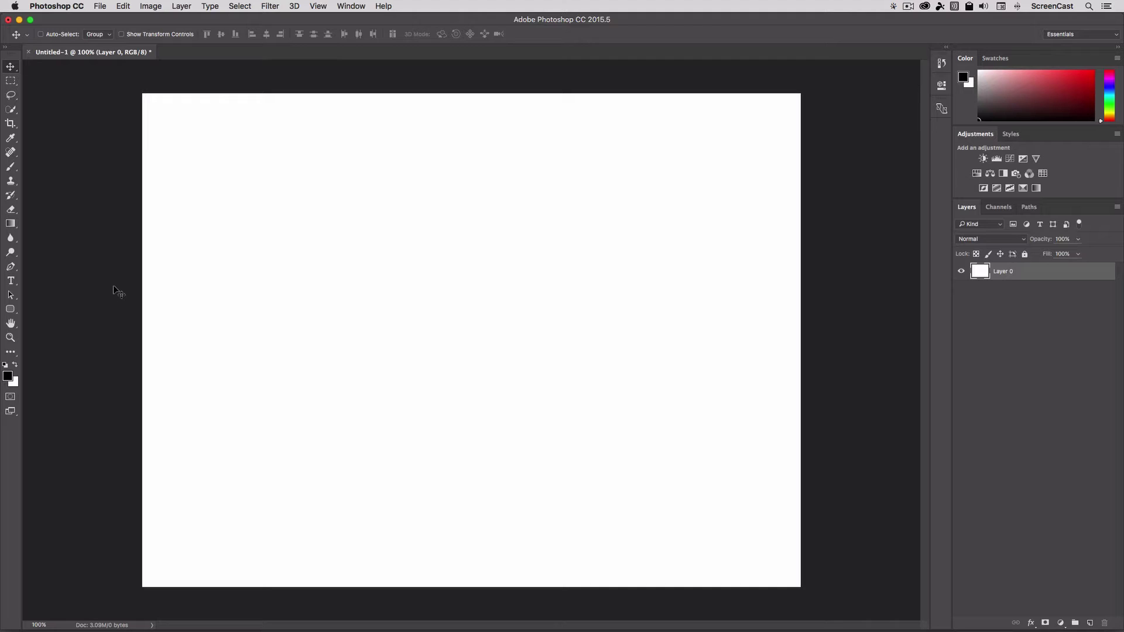
- Select the Rounded Rectangle Tool and settle on Shape mode after trying Path and Pixels
click(9, 310)
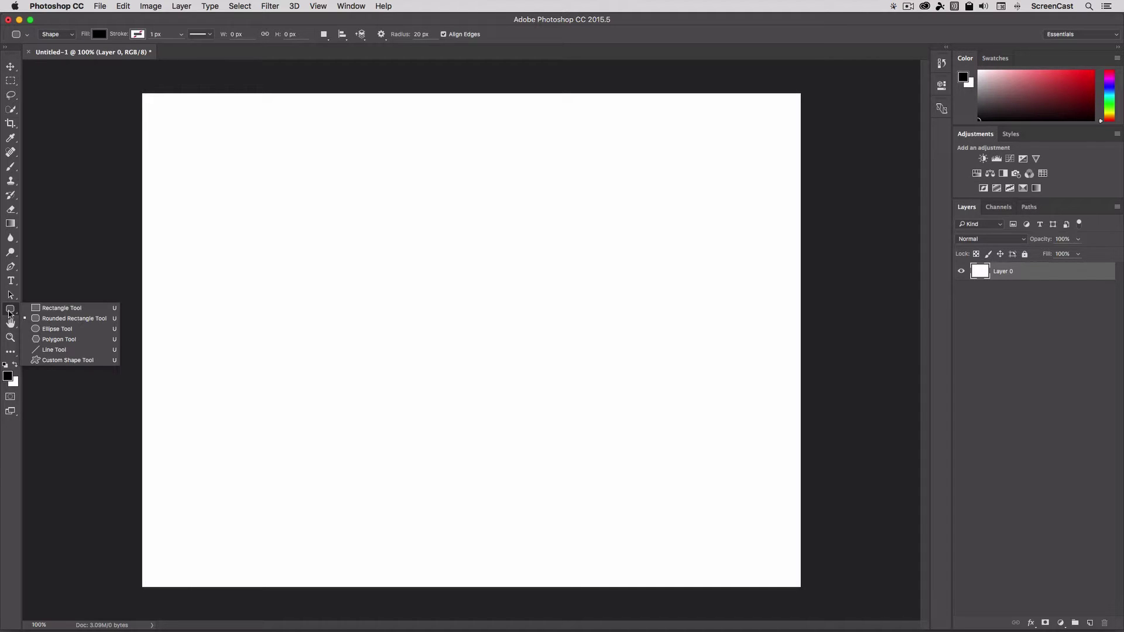
click(46, 318)
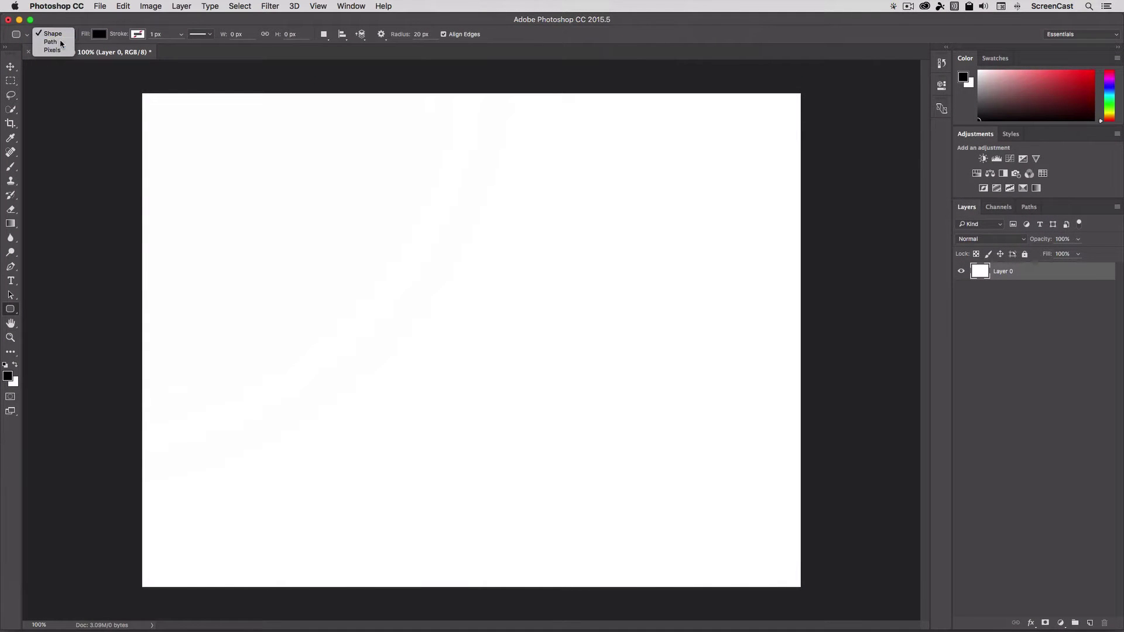
click(62, 42)
click(61, 41)
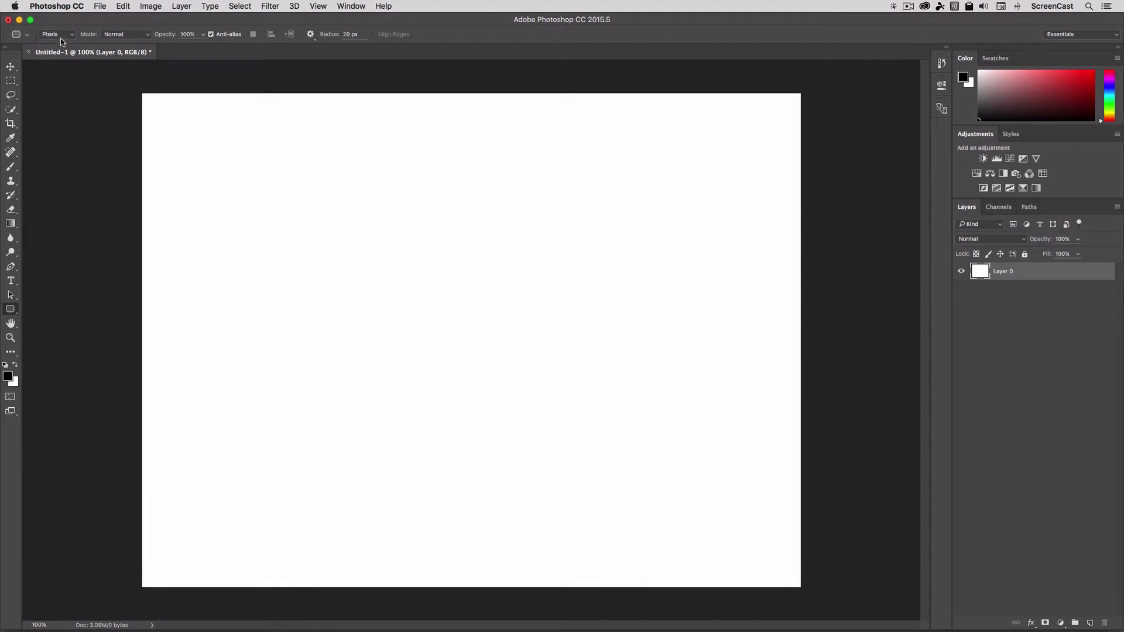
click(62, 18)
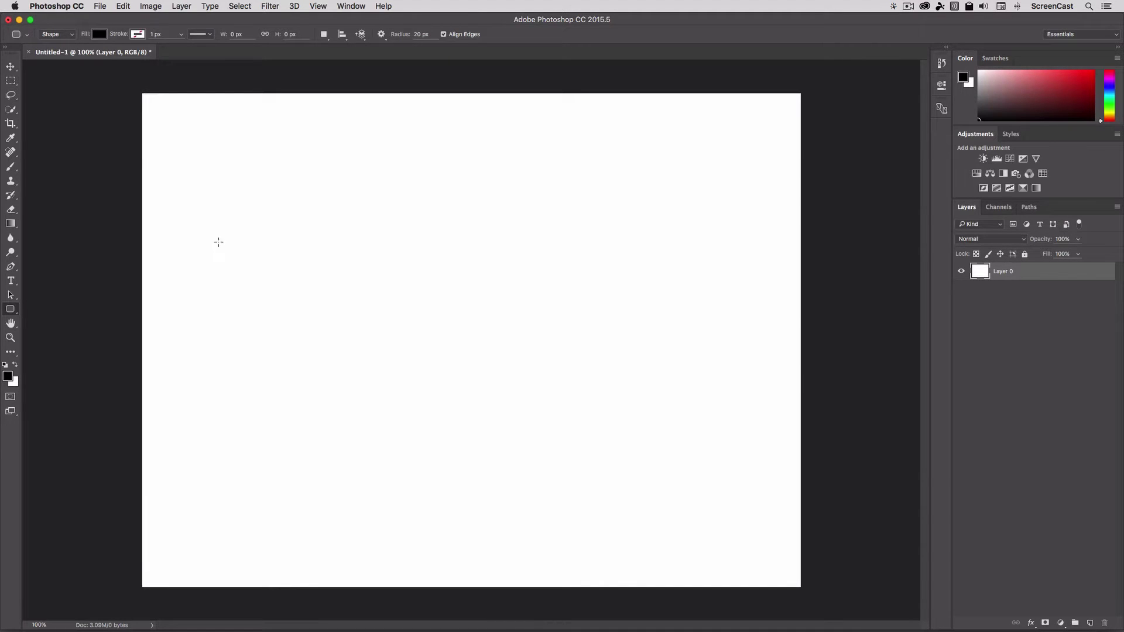
- Draw a black rounded square shape, then a rounded square outline path beside it
drag(182, 251, 268, 308)
key(v)
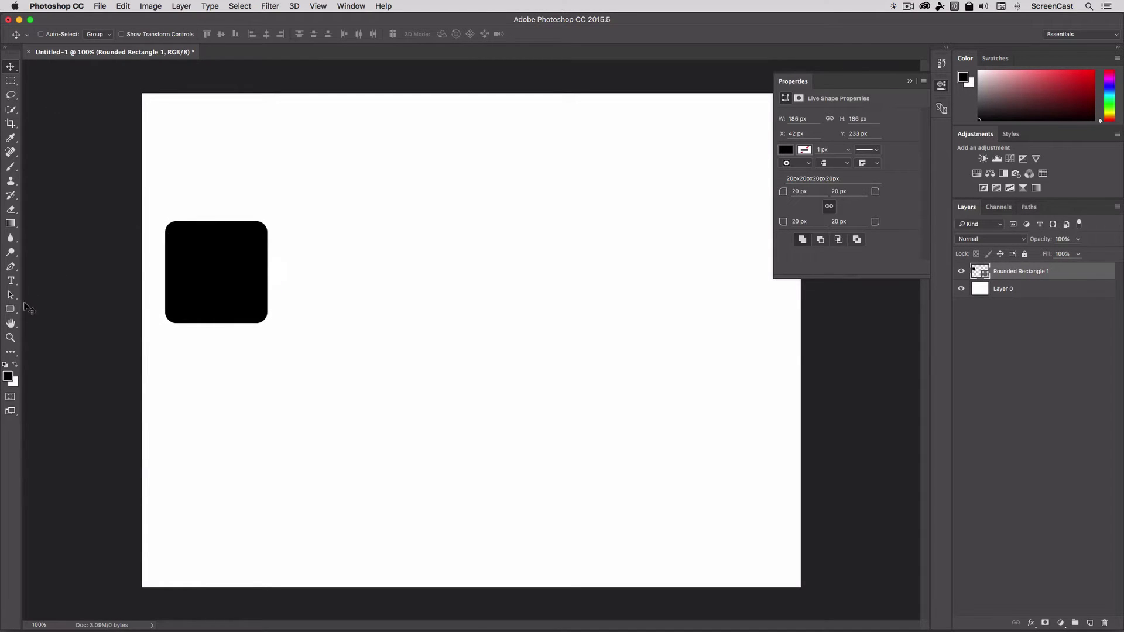
click(11, 310)
click(65, 34)
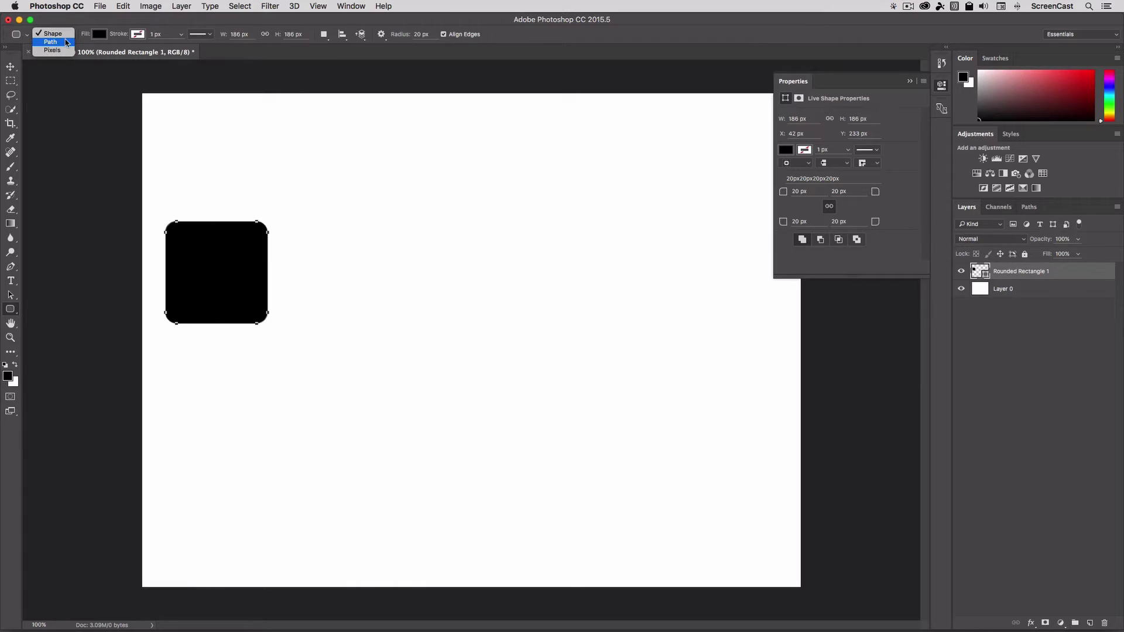
click(51, 42)
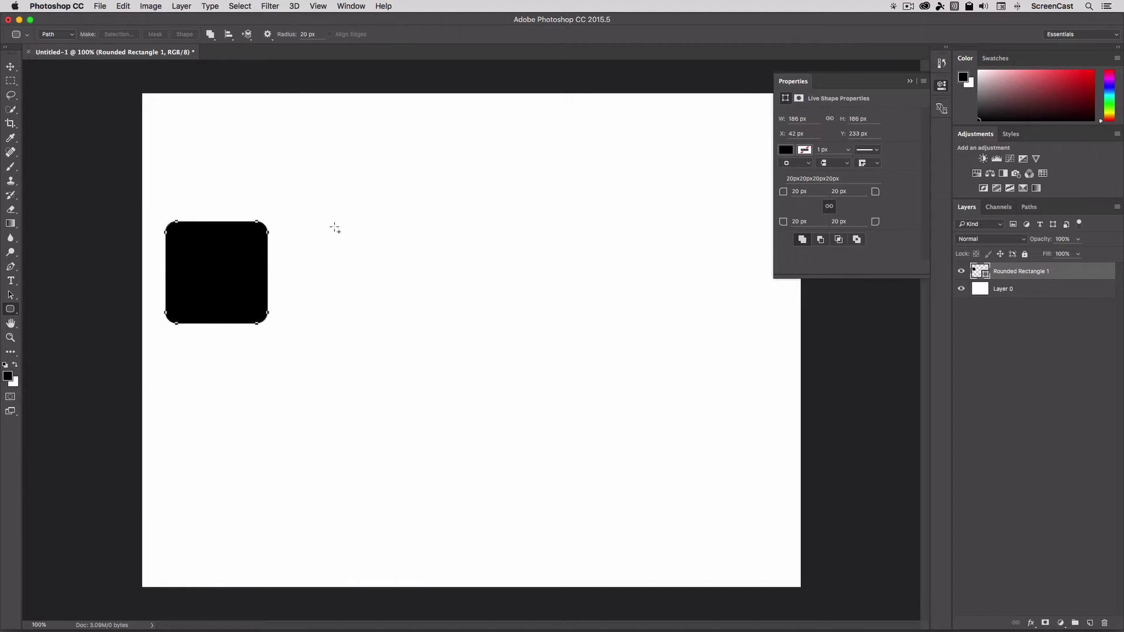
drag(335, 226, 391, 273)
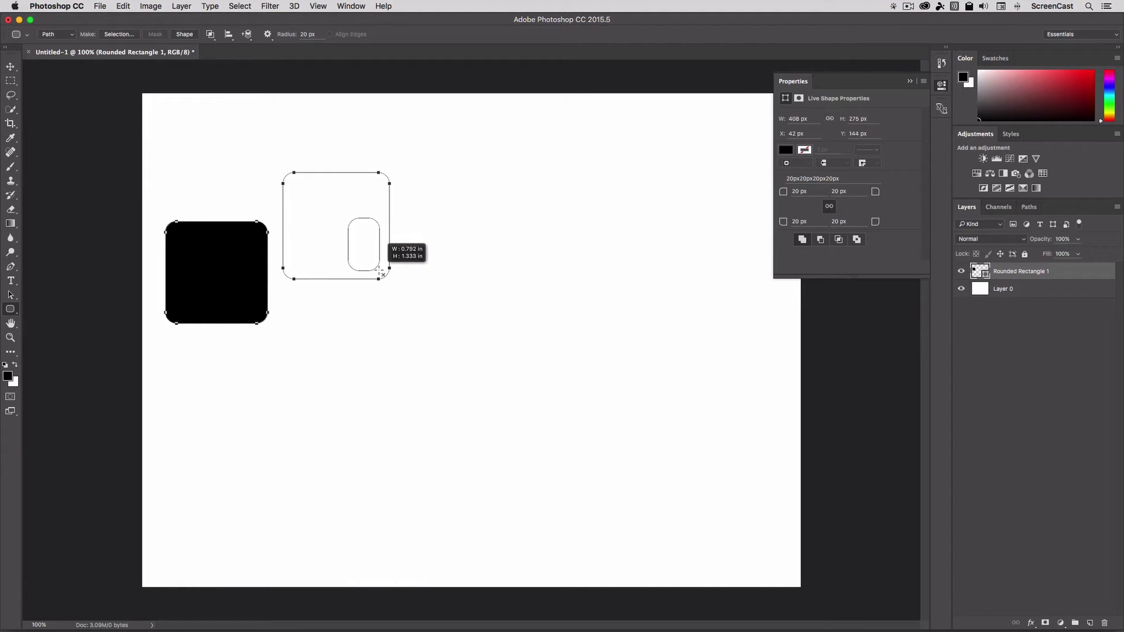
- Move the rounded squares down-right with Path Selection, then set the tool mode to Pixels
key(a)
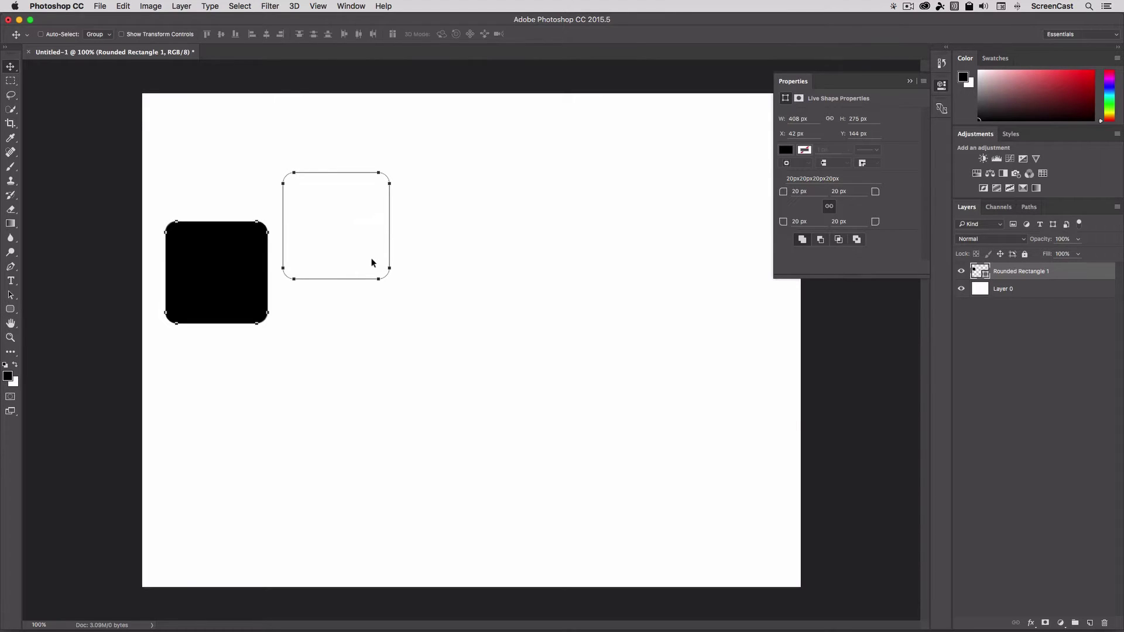
drag(373, 261, 392, 310)
click(266, 194)
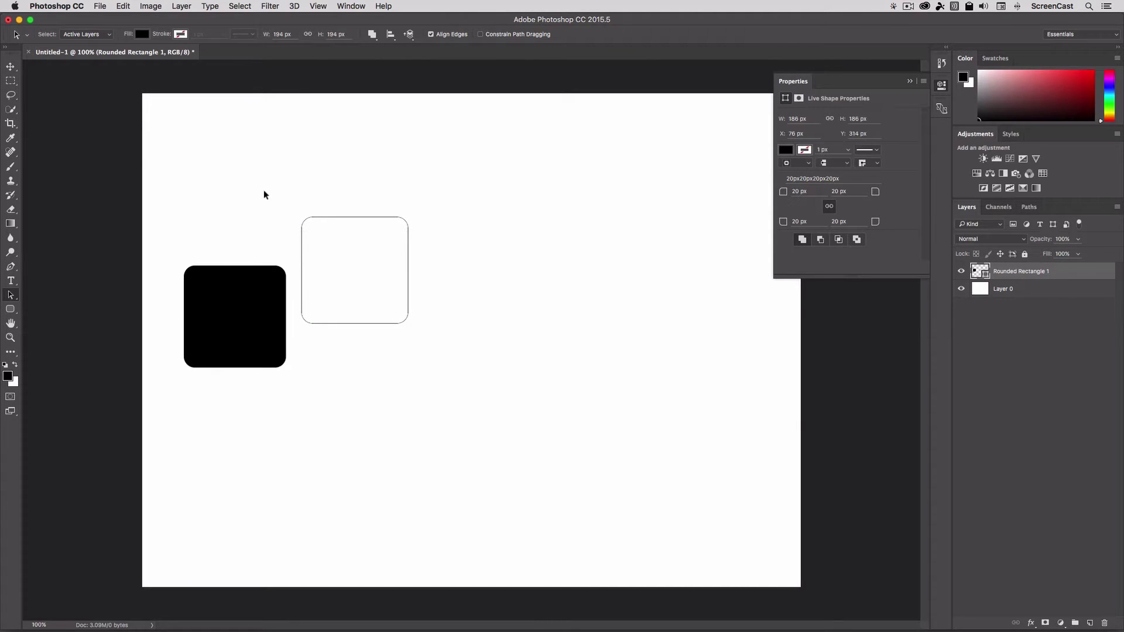
click(10, 308)
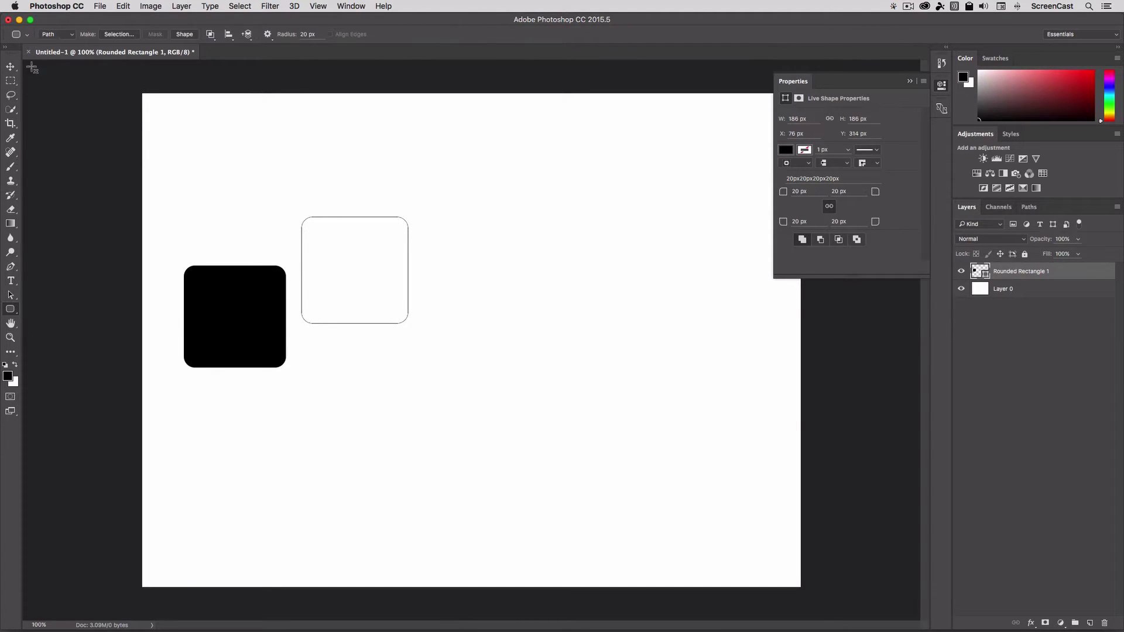
click(54, 34)
click(56, 41)
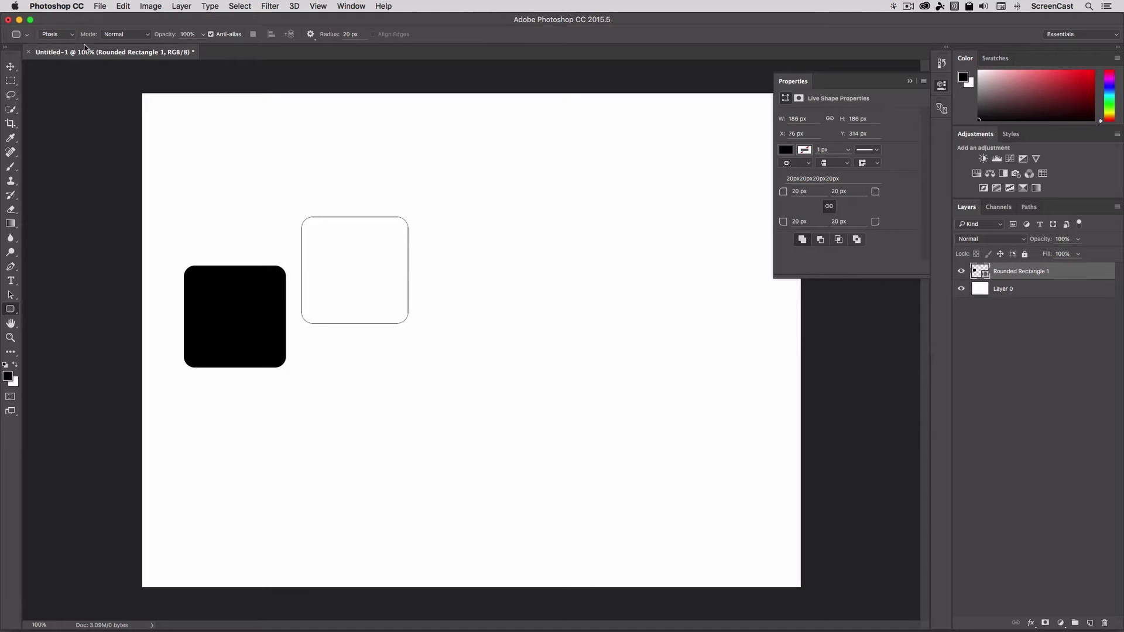
- Decline rasterizing, add Layer 1, and paint a large black rounded square right of the outline
click(477, 272)
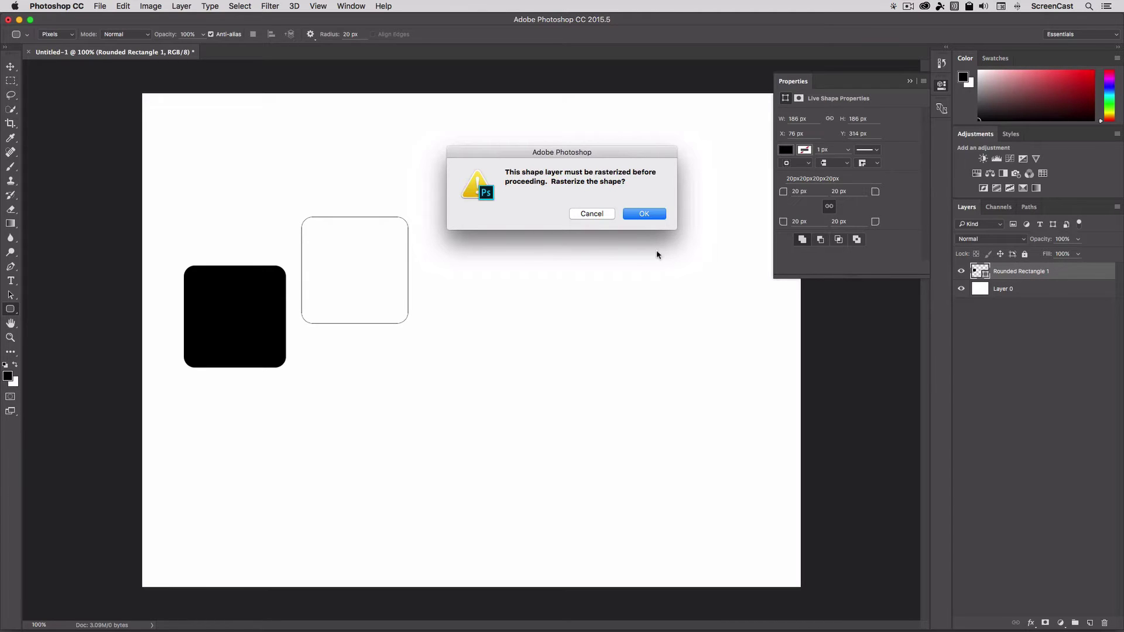
click(590, 215)
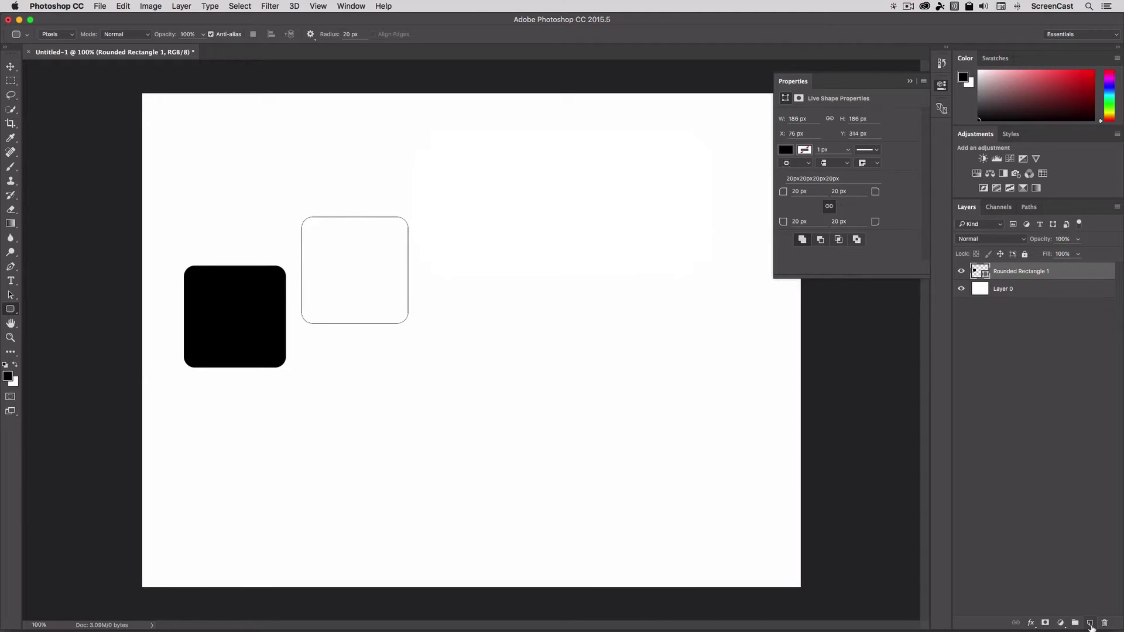
click(1089, 623)
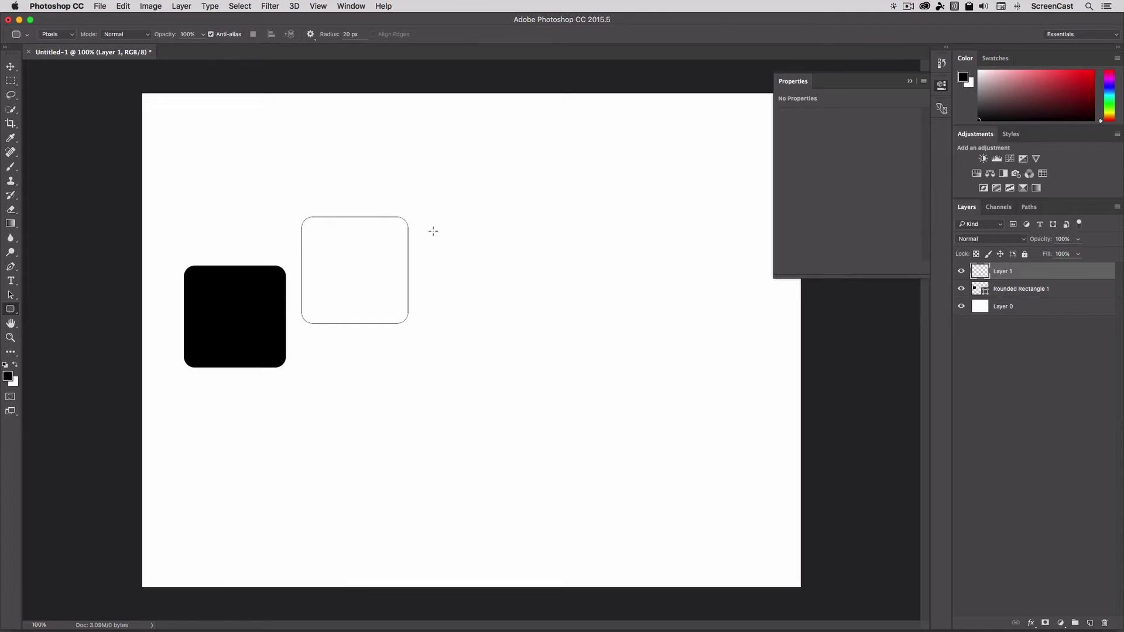
mouse_move(449, 226)
mouse_down()
mouse_move(530, 302)
mouse_move(575, 314)
mouse_up()
key(v)
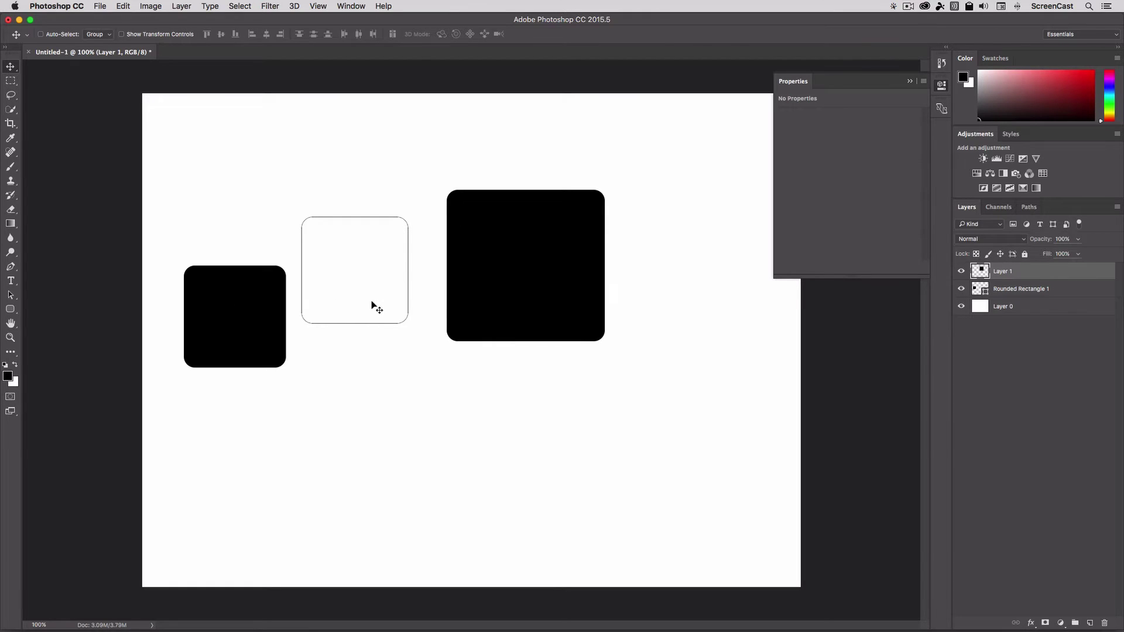
- Move the large black square down-right, then select the outlined 194 × 194 px rounded square path
mouse_move(562, 283)
mouse_down()
mouse_move(582, 300)
mouse_move(572, 305)
mouse_up()
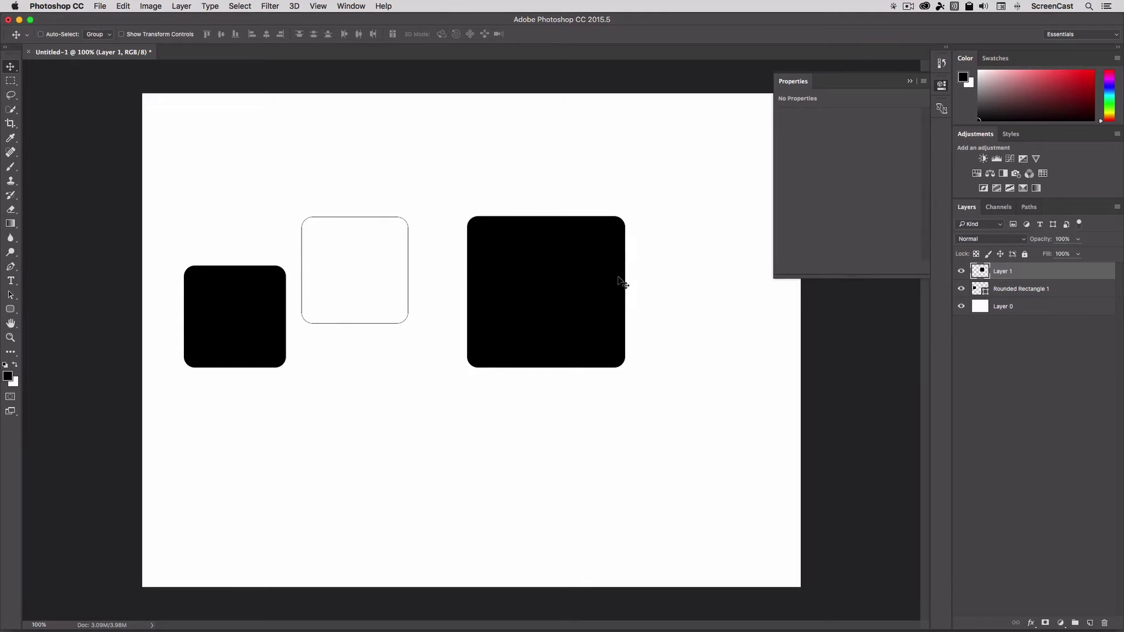
drag(618, 279, 619, 288)
key(a)
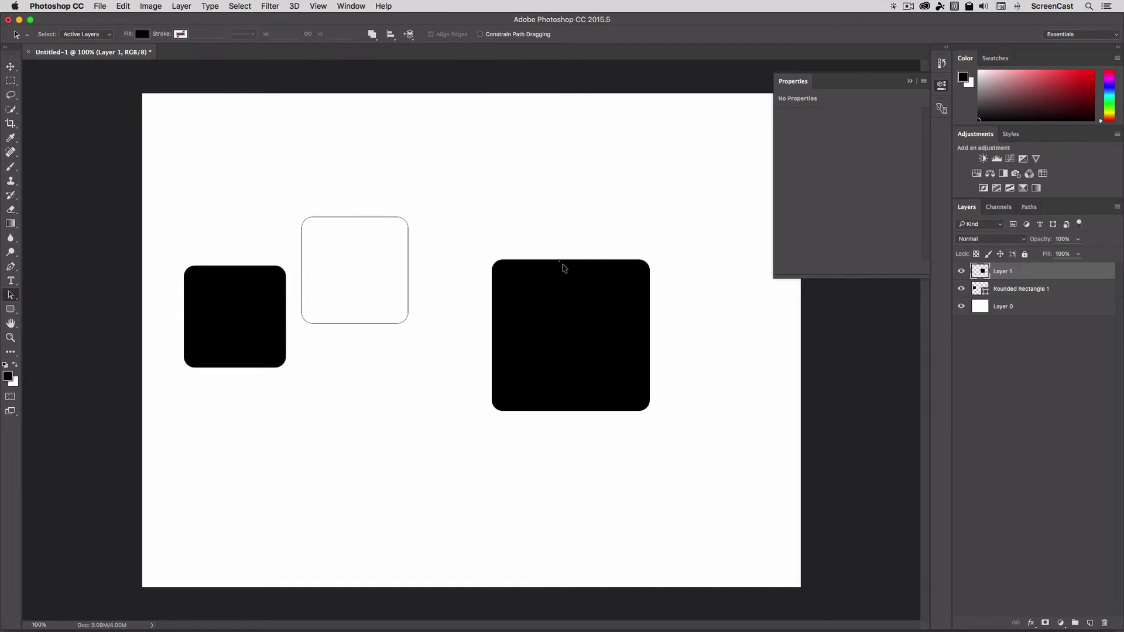
drag(538, 257, 495, 264)
click(408, 293)
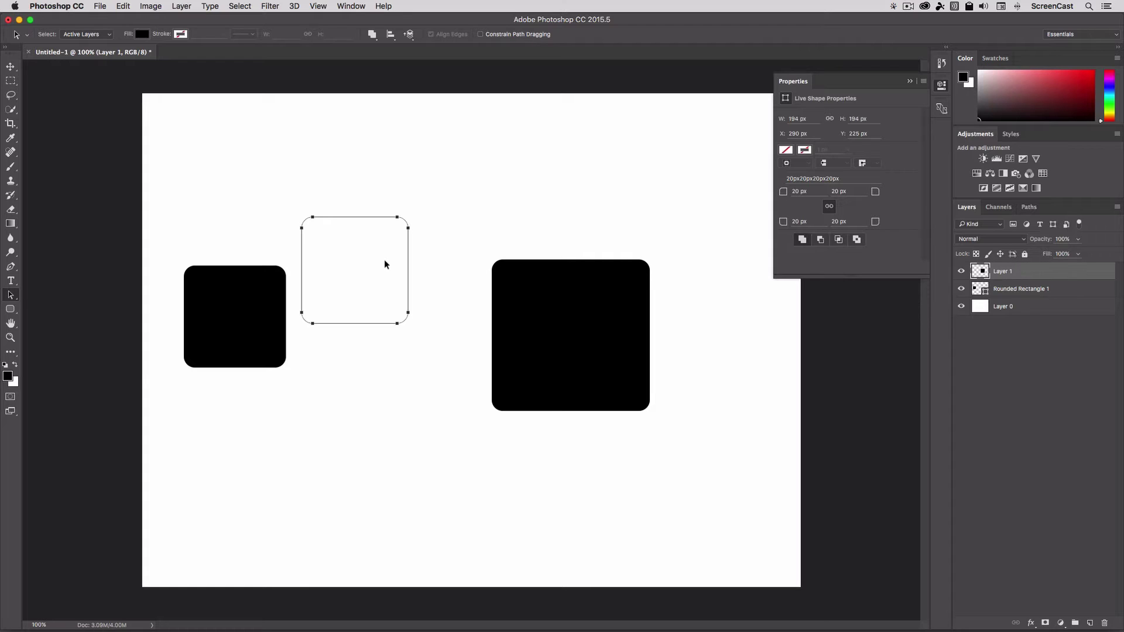
- Drag the outlined square into line with the black squares and make Rounded Rectangle 1 active
drag(366, 217, 400, 272)
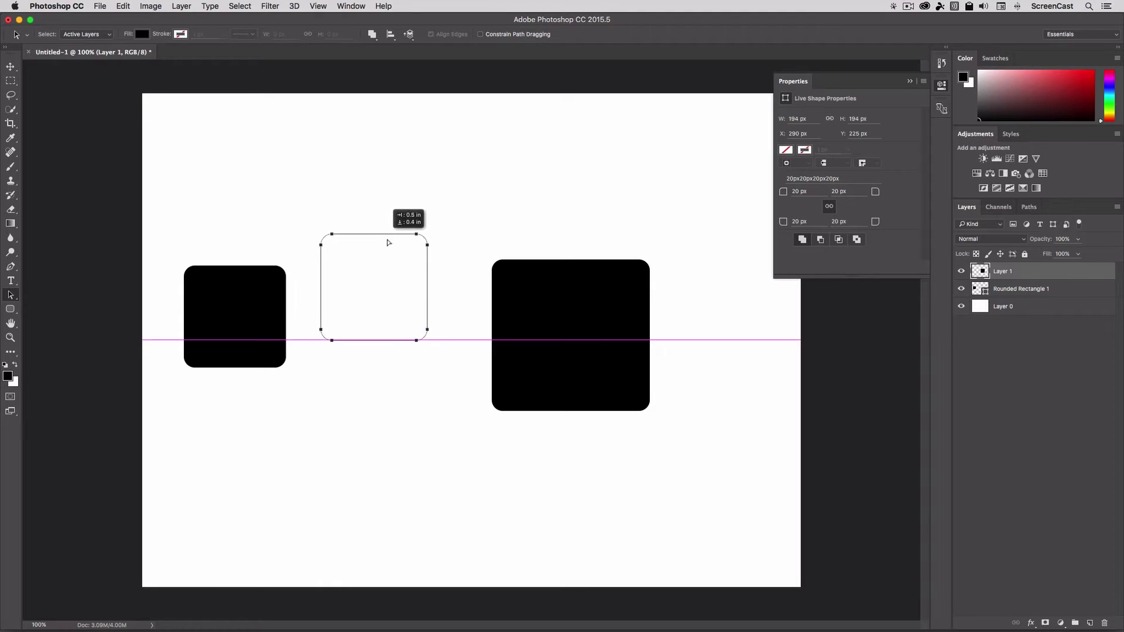
click(262, 306)
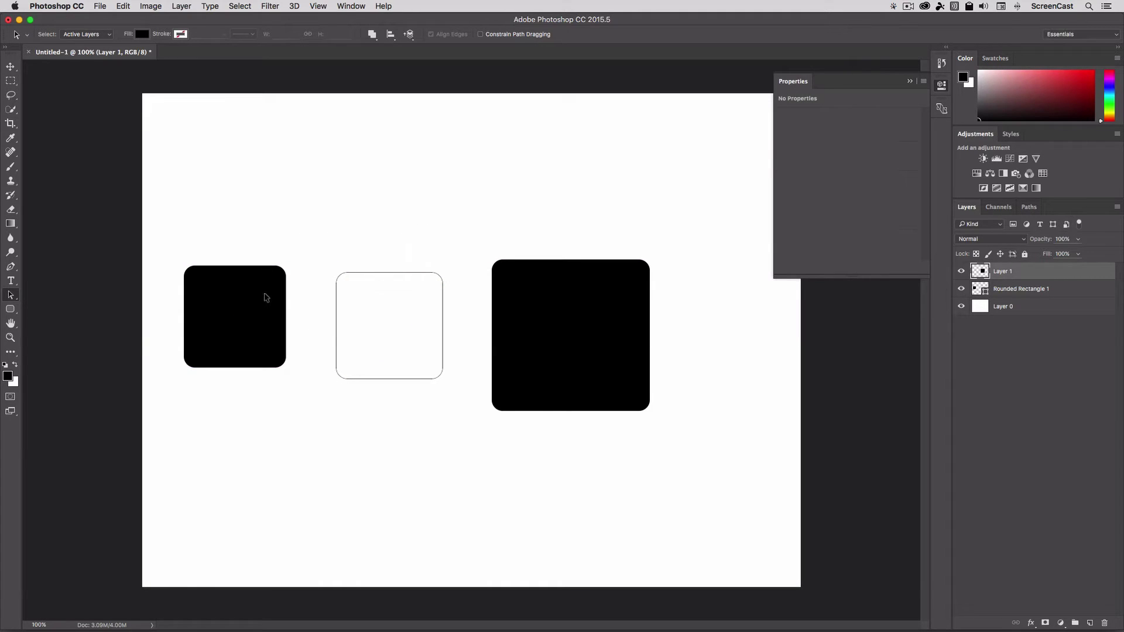
click(1016, 290)
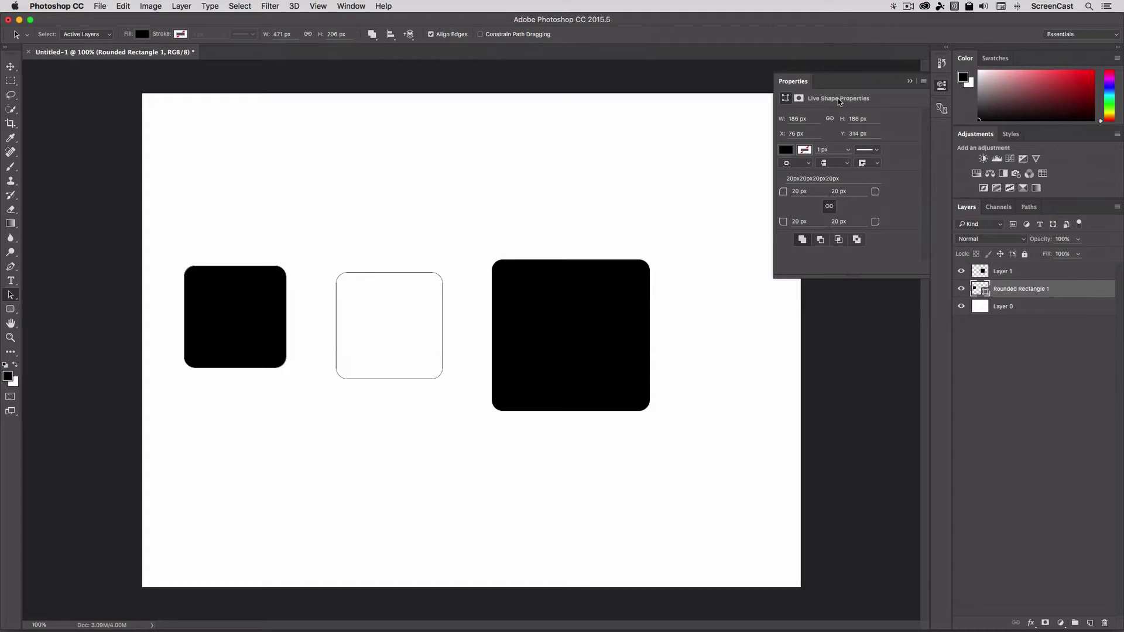
- Select the left black square's path and set the Rounded Rectangle Tool back to Shape mode
click(10, 310)
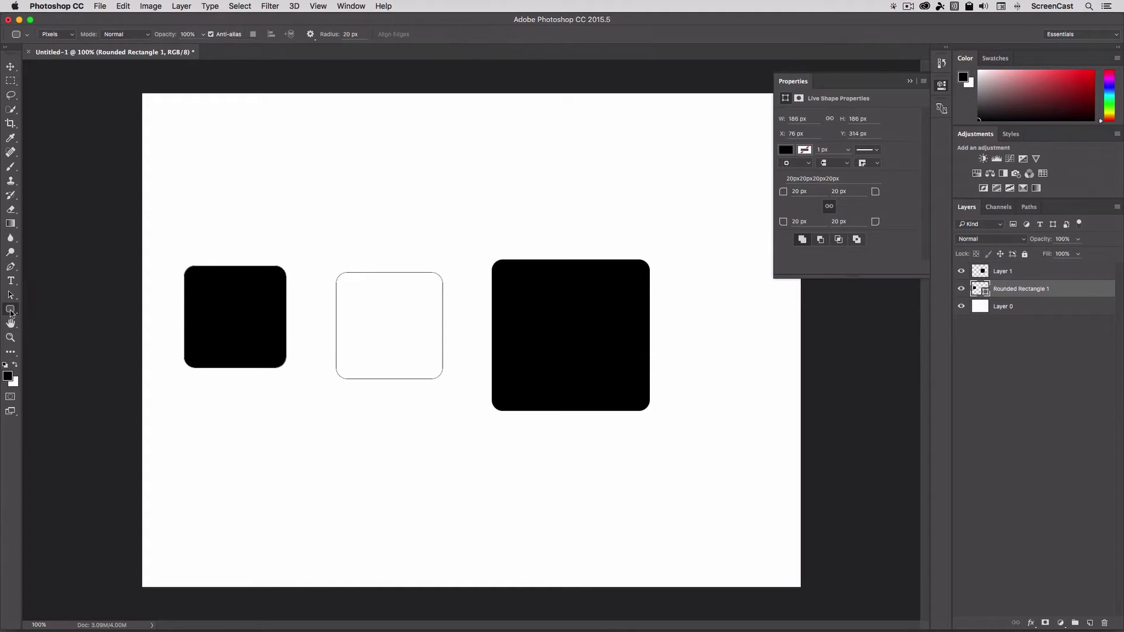
right_click(10, 310)
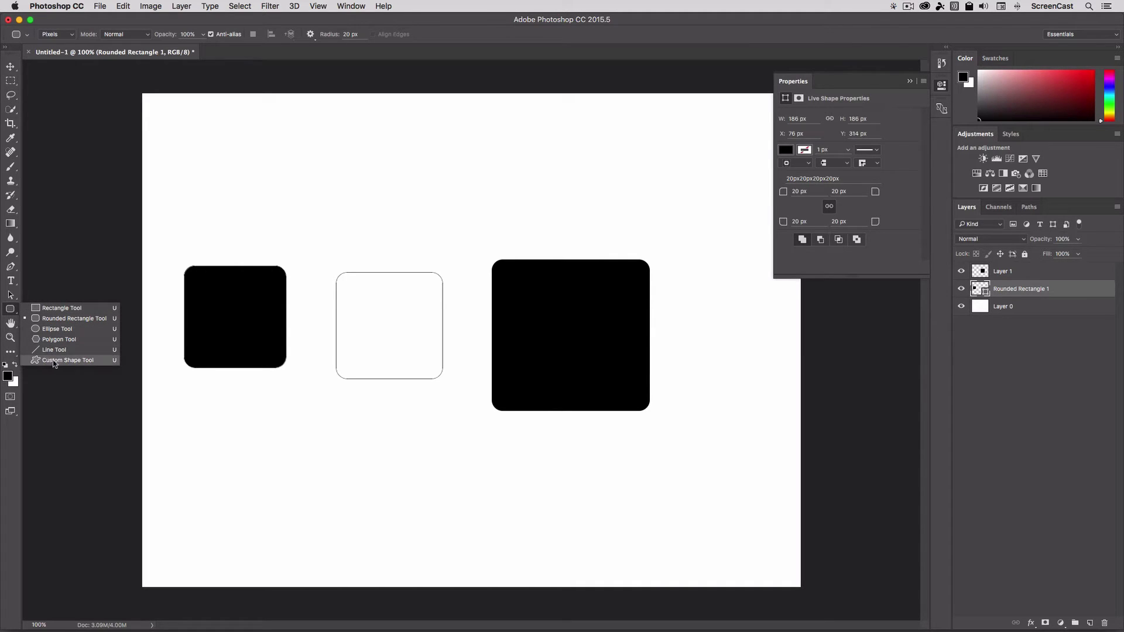
click(12, 319)
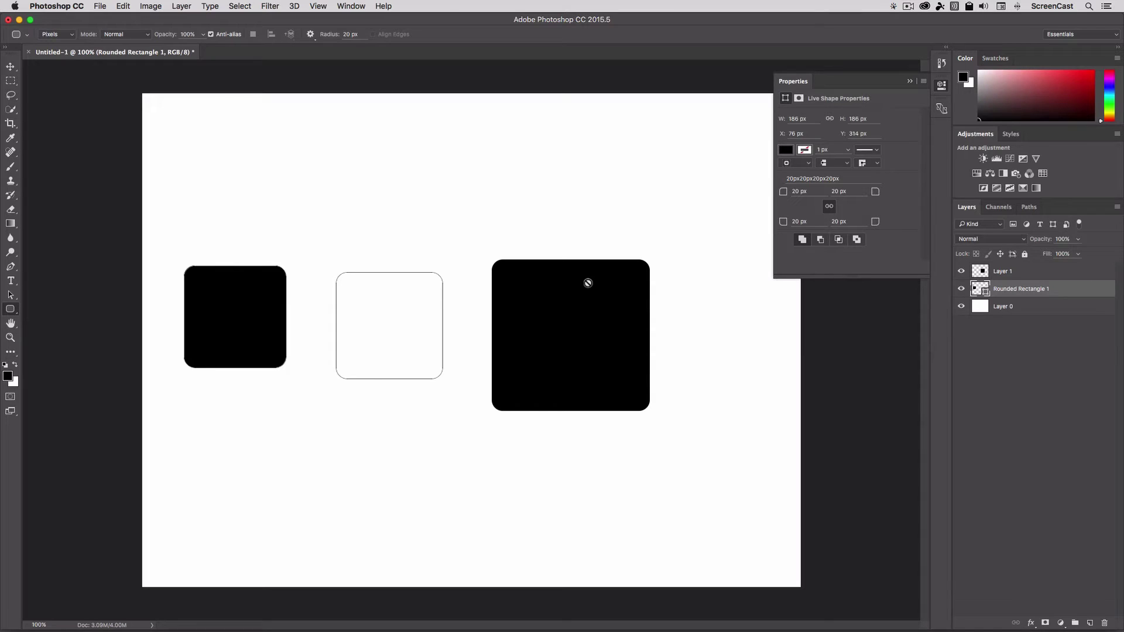
key(a)
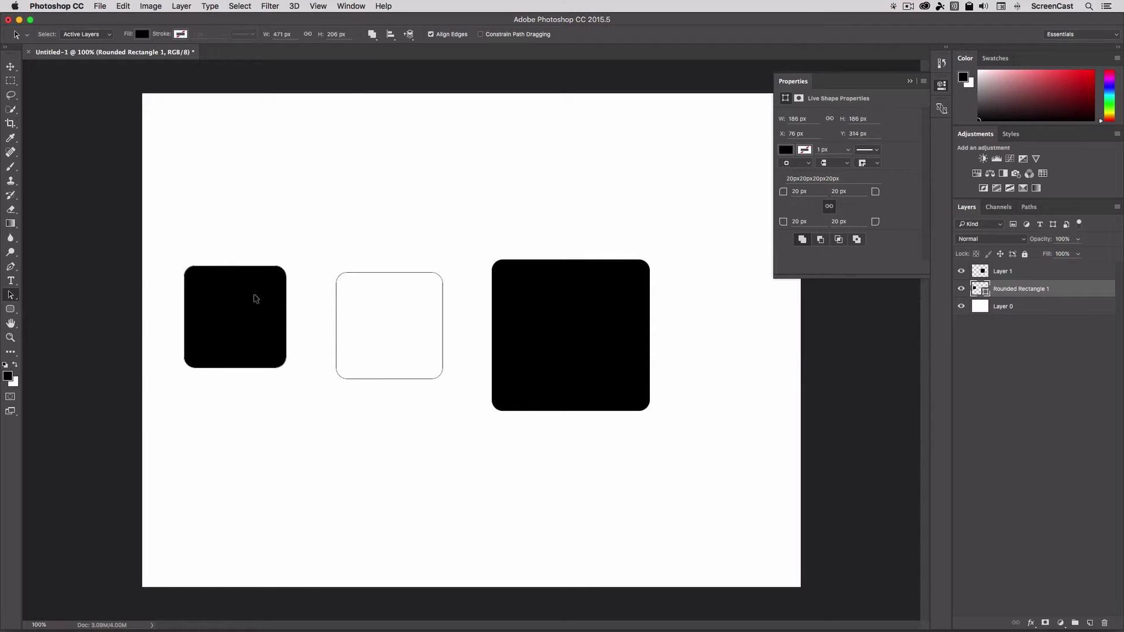
click(257, 298)
click(10, 309)
click(64, 35)
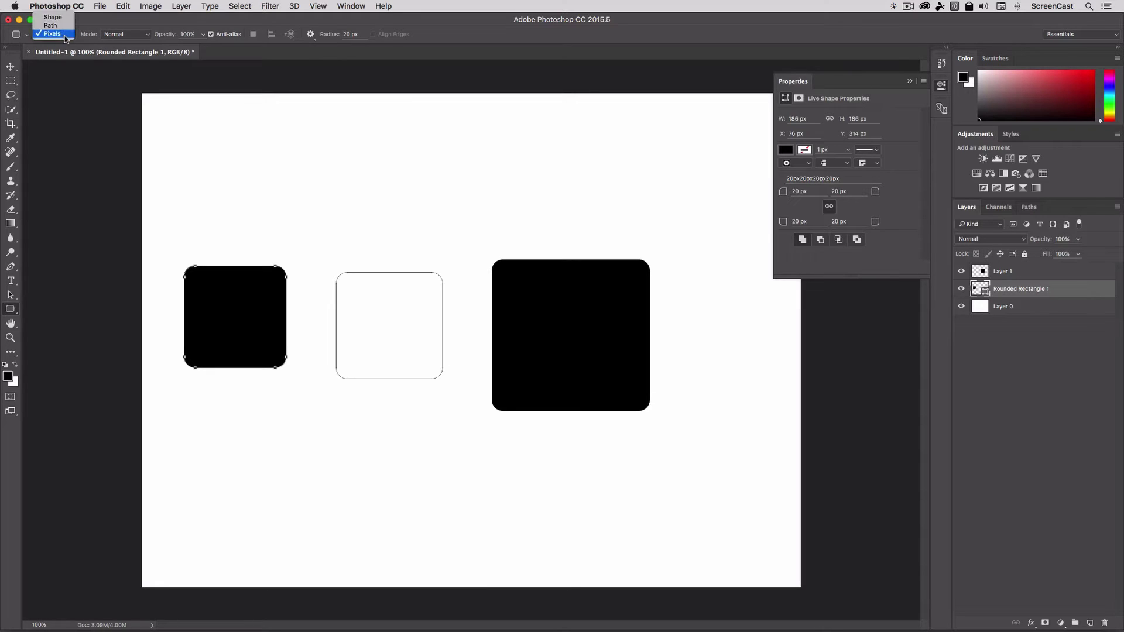
click(52, 17)
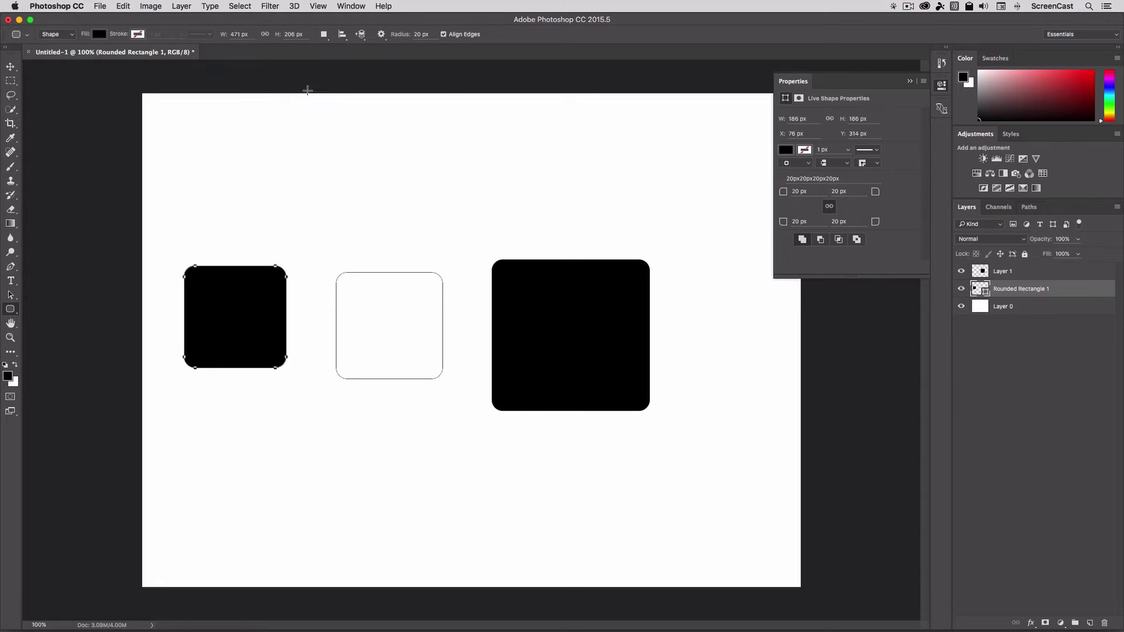
- Draw a small black rounded rectangle near the canvas top with a 50 px corner radius
double_click(418, 35)
text(50)
drag(295, 146, 329, 189)
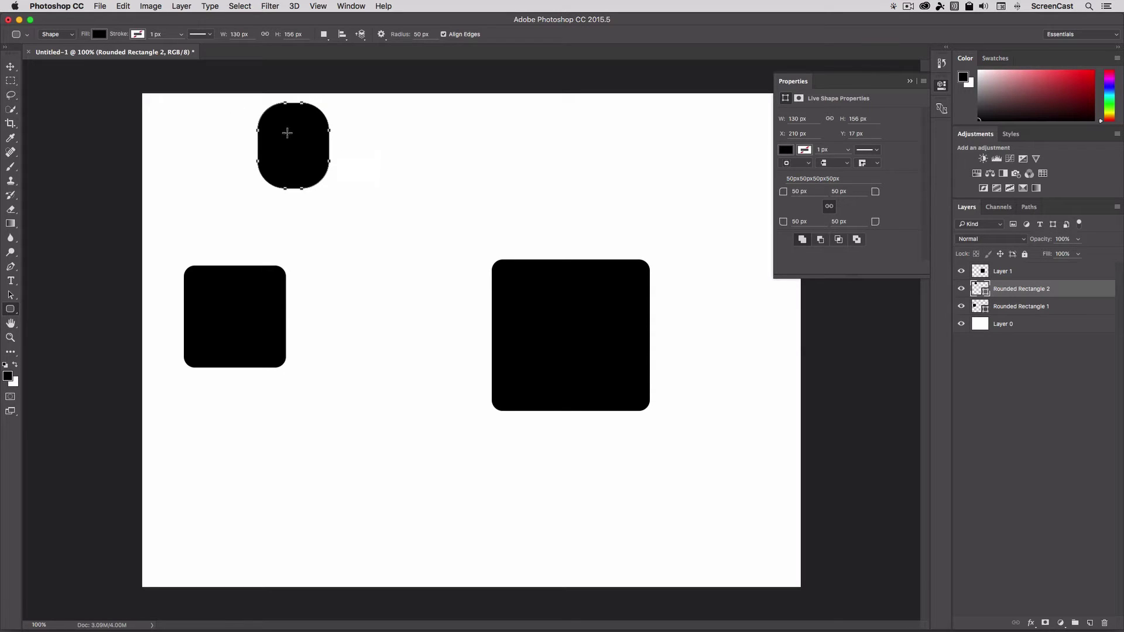
- Move the small rounded rectangle with Path Selection to X 375, Y 118
key(a)
key(v)
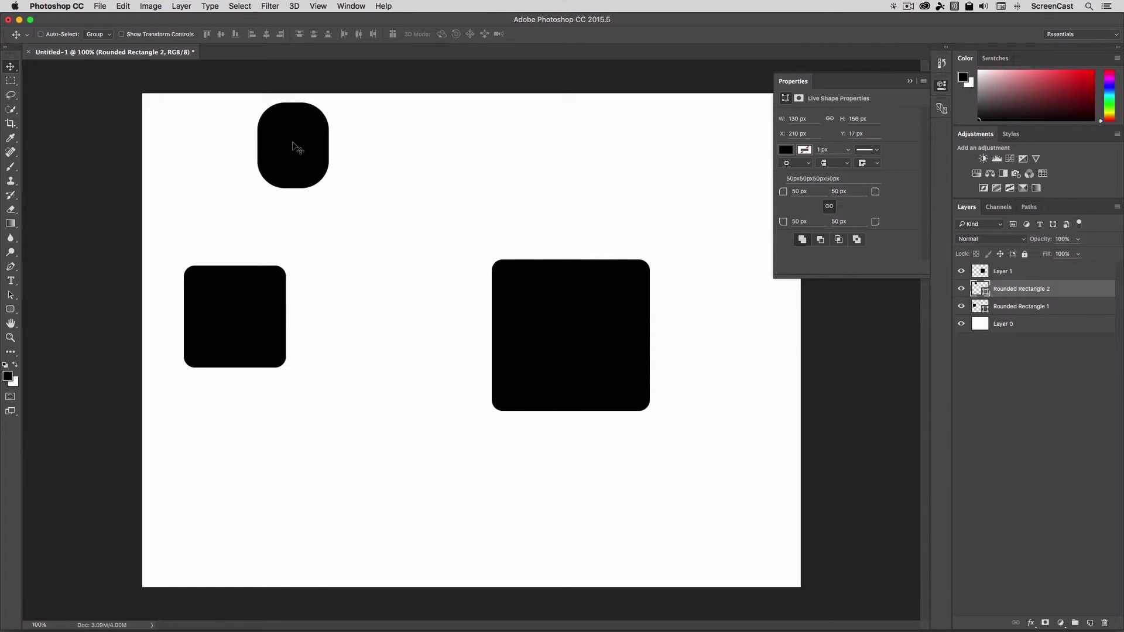
key(a)
click(9, 294)
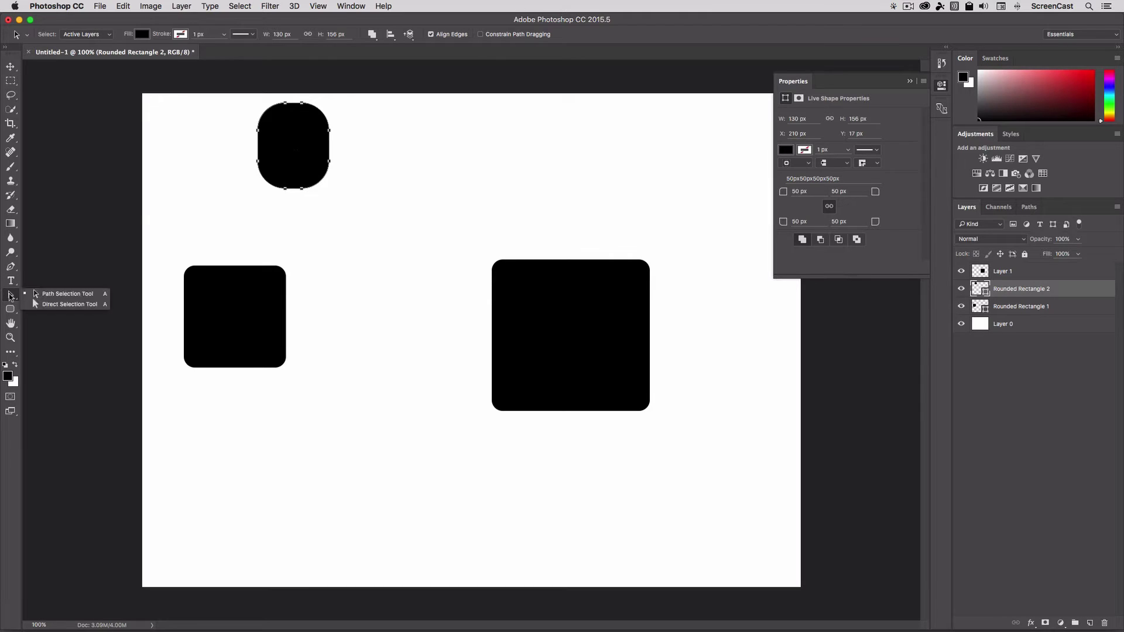
click(38, 296)
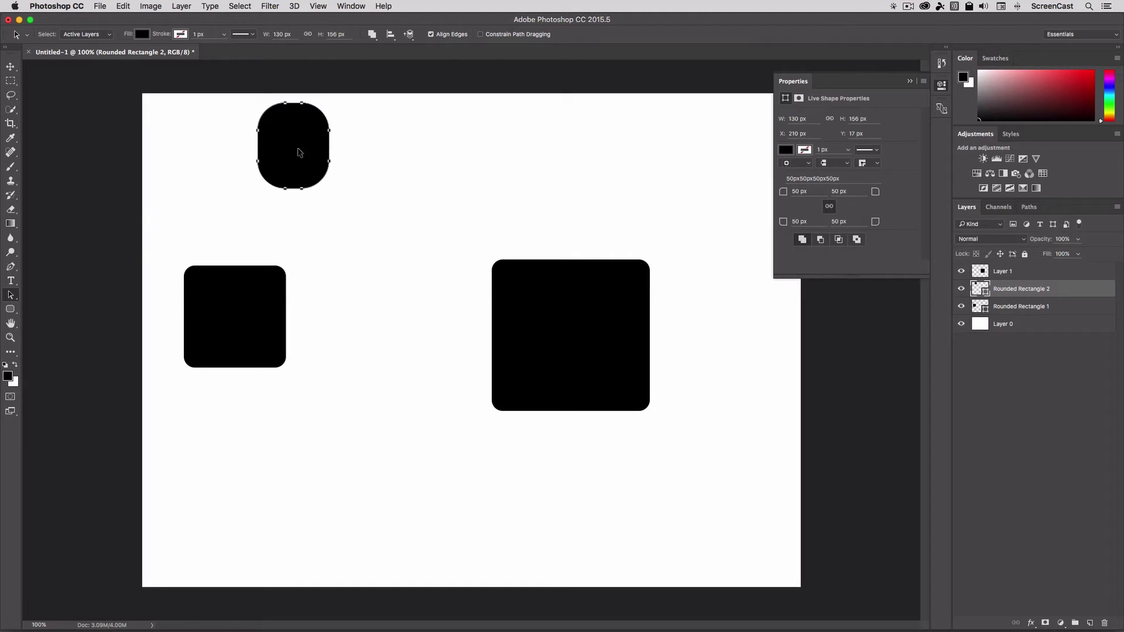
drag(296, 146, 386, 199)
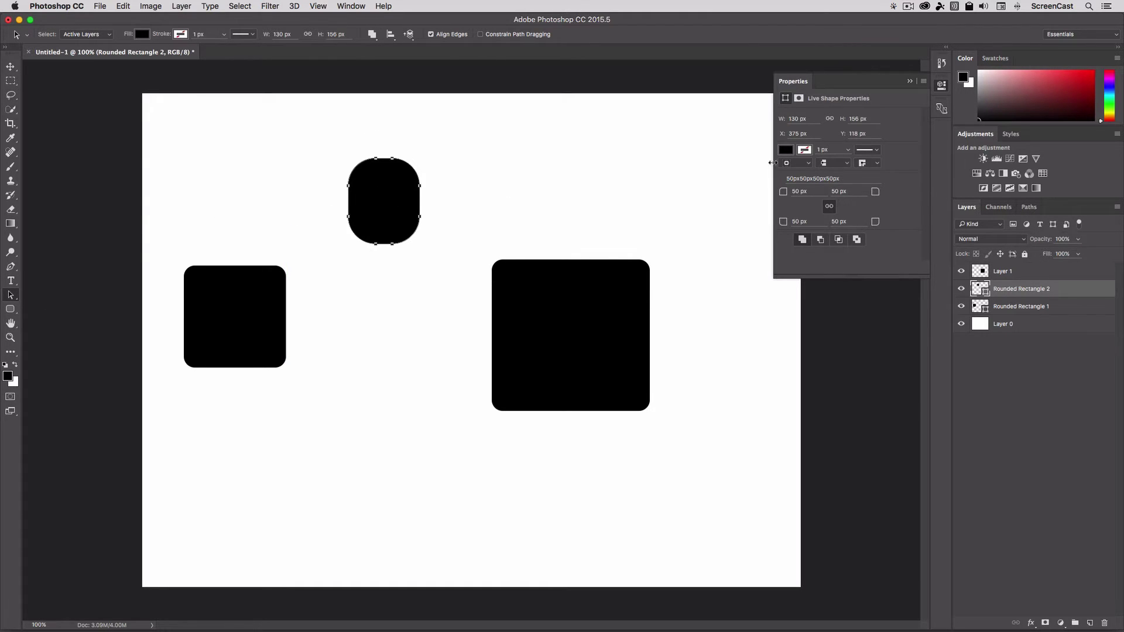
- In Live Shape Properties, set corners to 21 px, top-right 109 px, bottom-right 2 px
double_click(798, 191)
text(75)
key(Return)
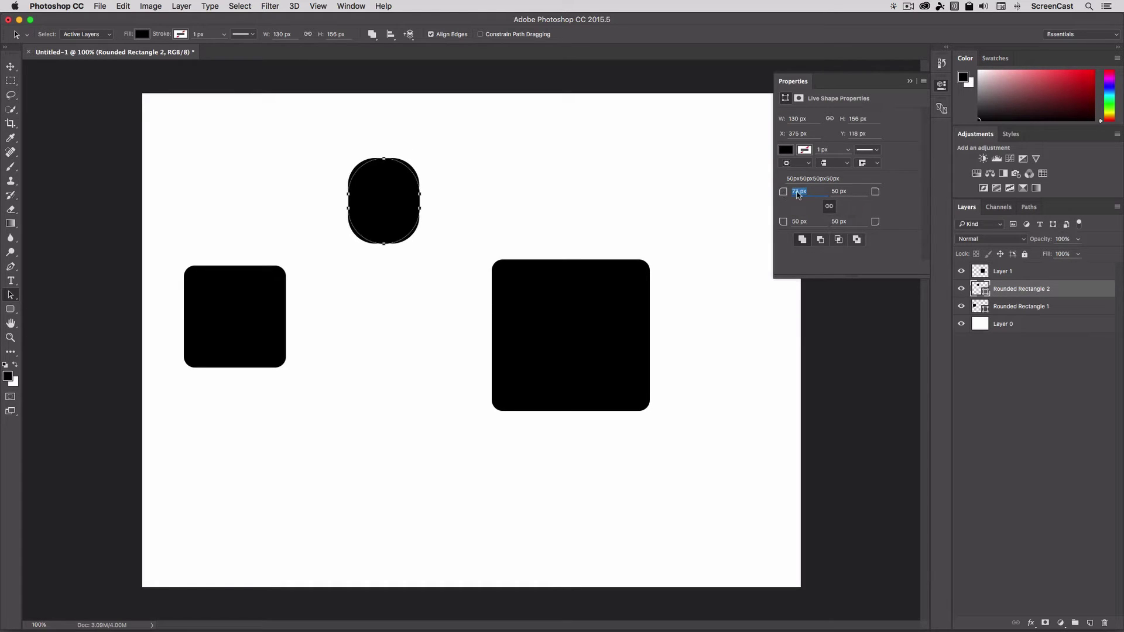
drag(783, 191, 770, 199)
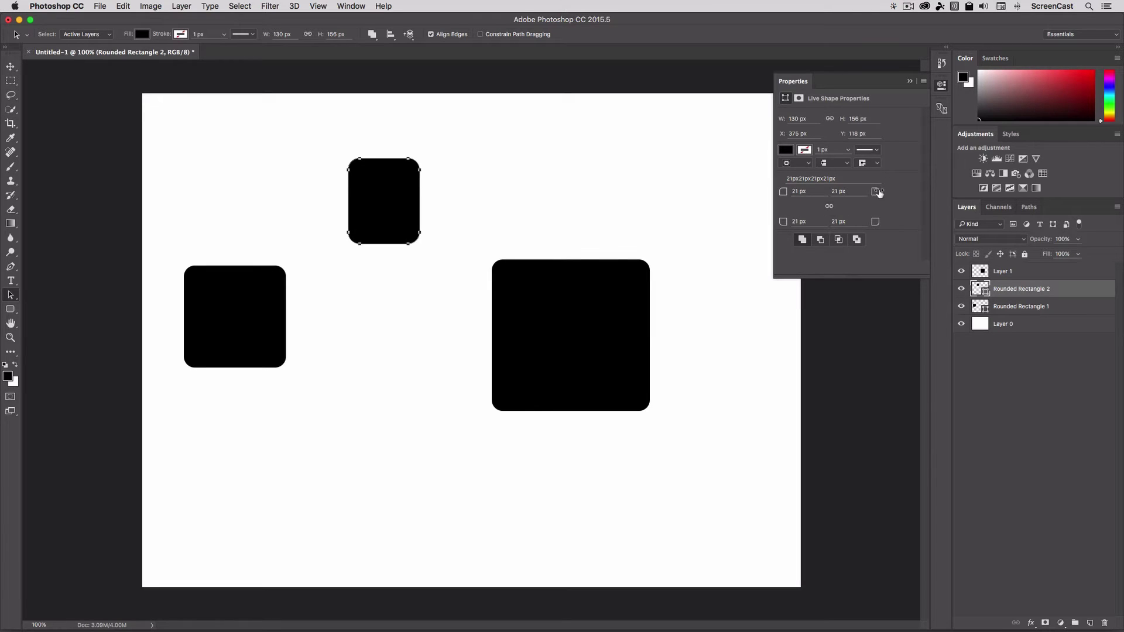
drag(879, 194, 923, 195)
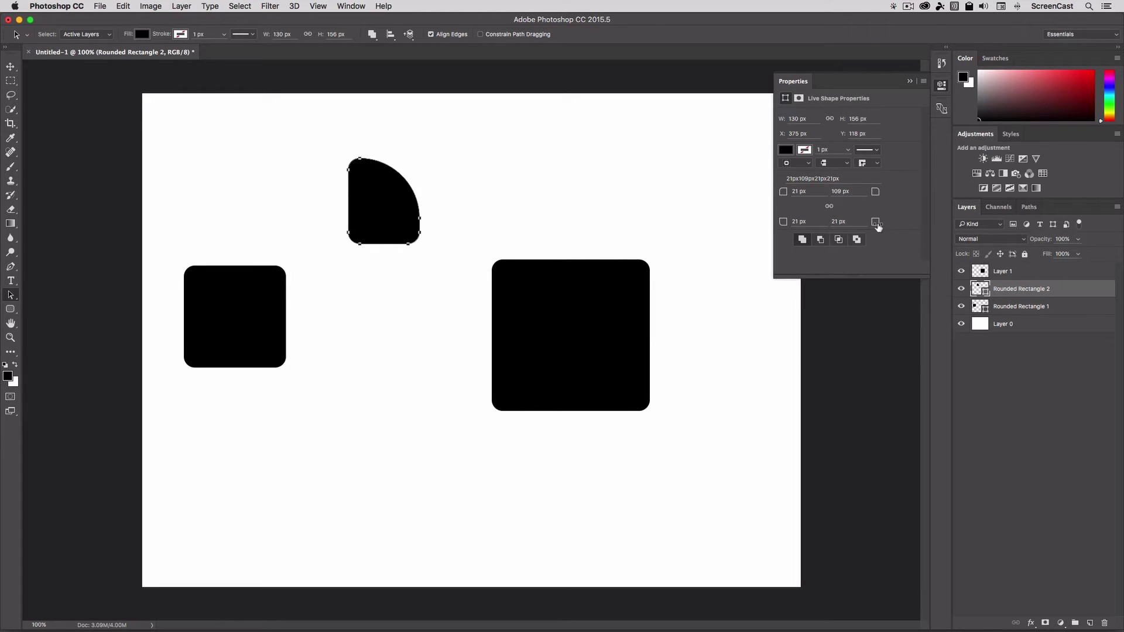
drag(875, 222, 842, 219)
- Give Rounded Rectangle 2 a cyan fill and a 17.89 px salmon stroke
click(785, 150)
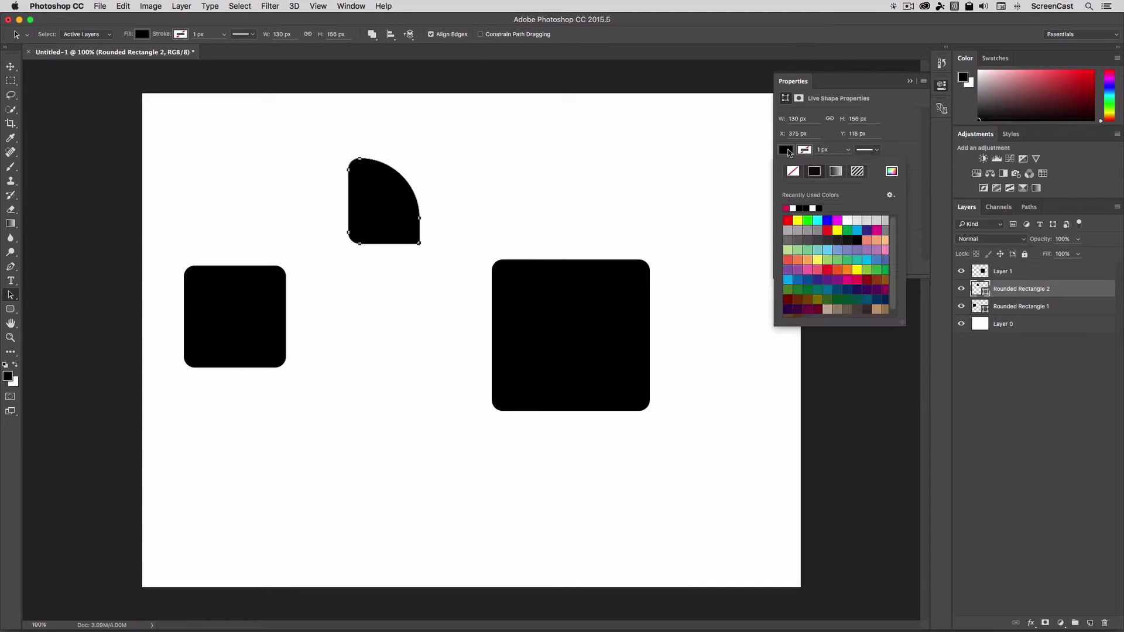
click(817, 221)
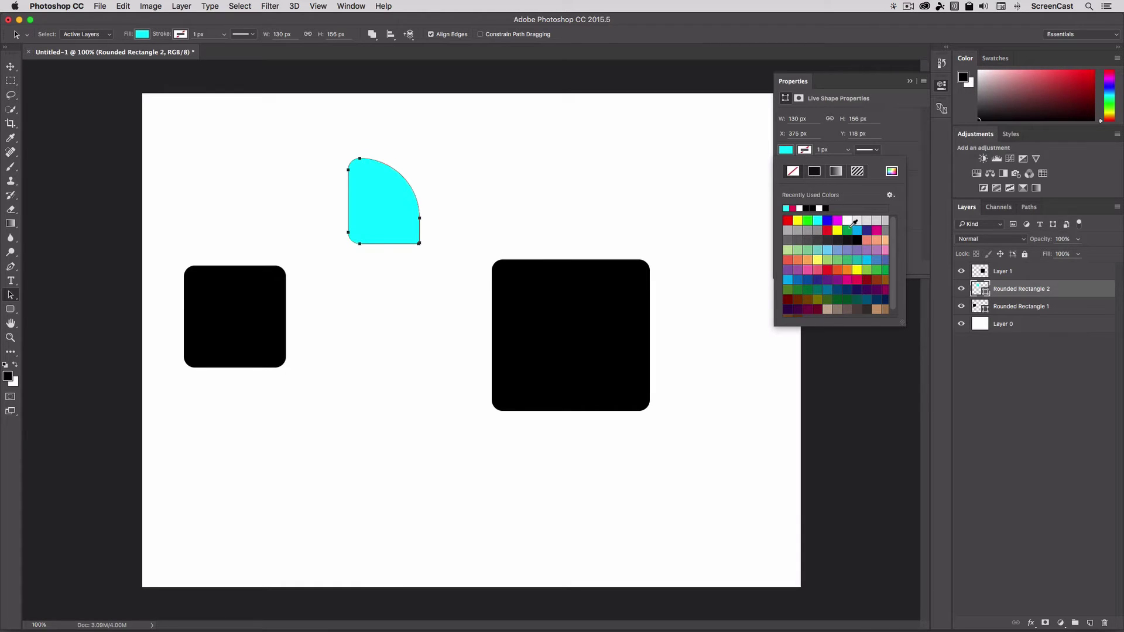
click(867, 239)
click(847, 150)
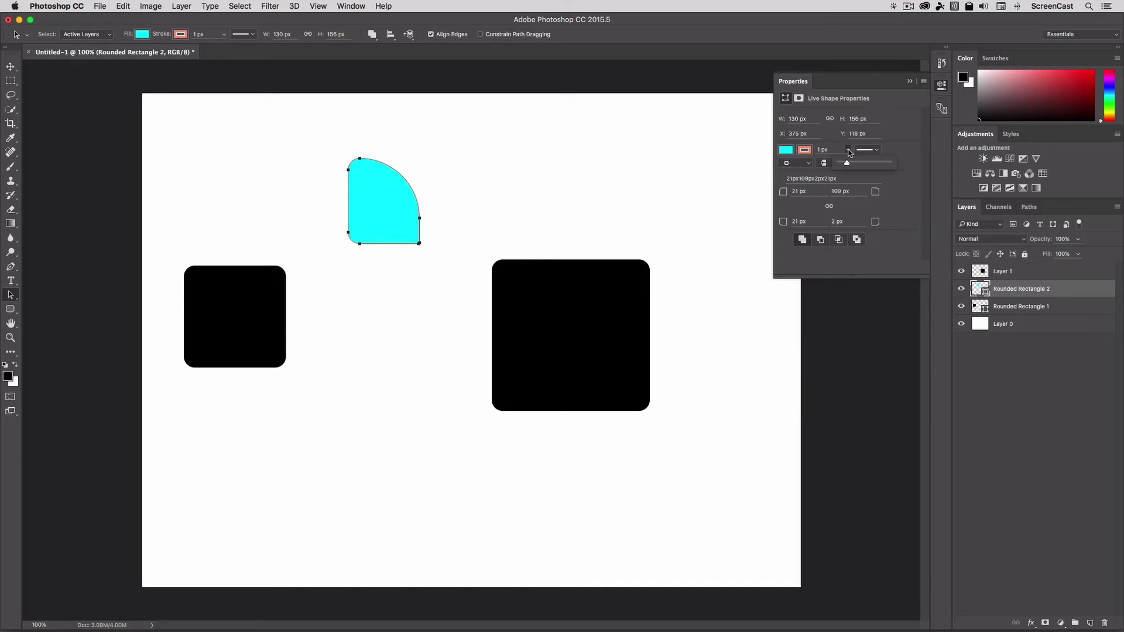
mouse_move(839, 164)
mouse_down()
mouse_move(870, 167)
mouse_move(861, 166)
mouse_up()
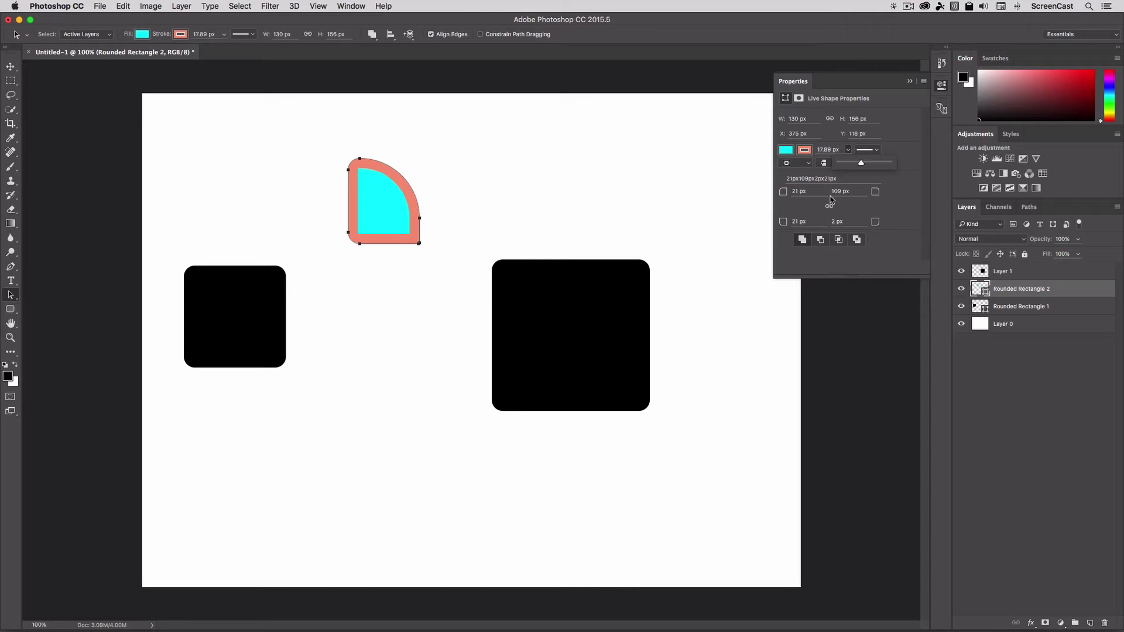
click(984, 369)
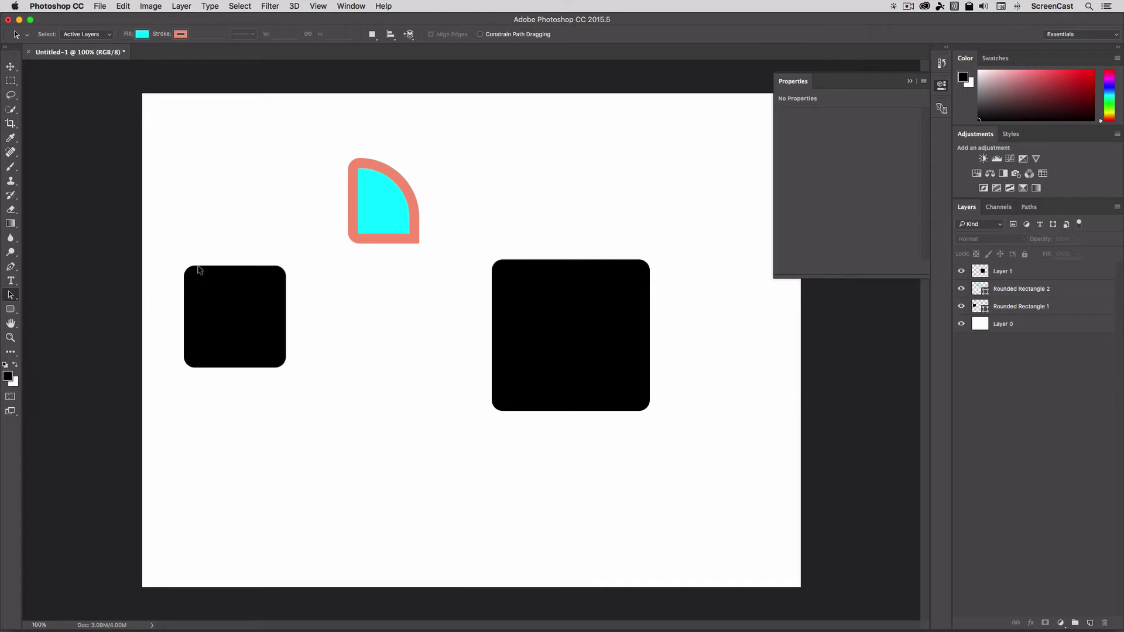
- Select Rounded Rectangle 2 and marquee its top-left anchor points for editing
click(11, 297)
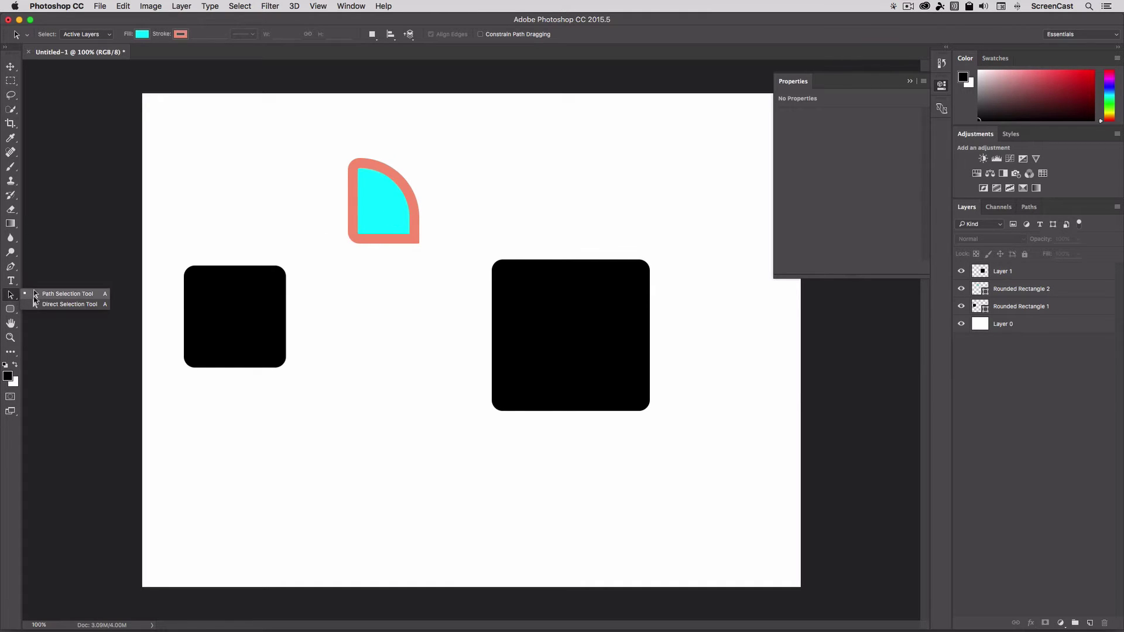
click(34, 289)
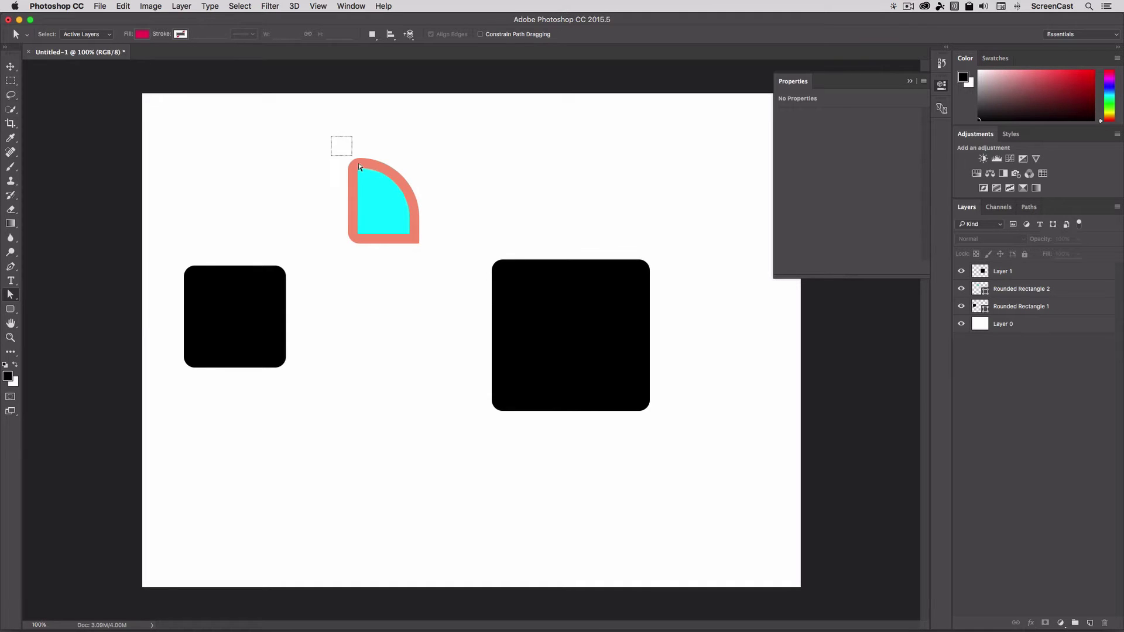
drag(331, 137, 389, 197)
click(1007, 295)
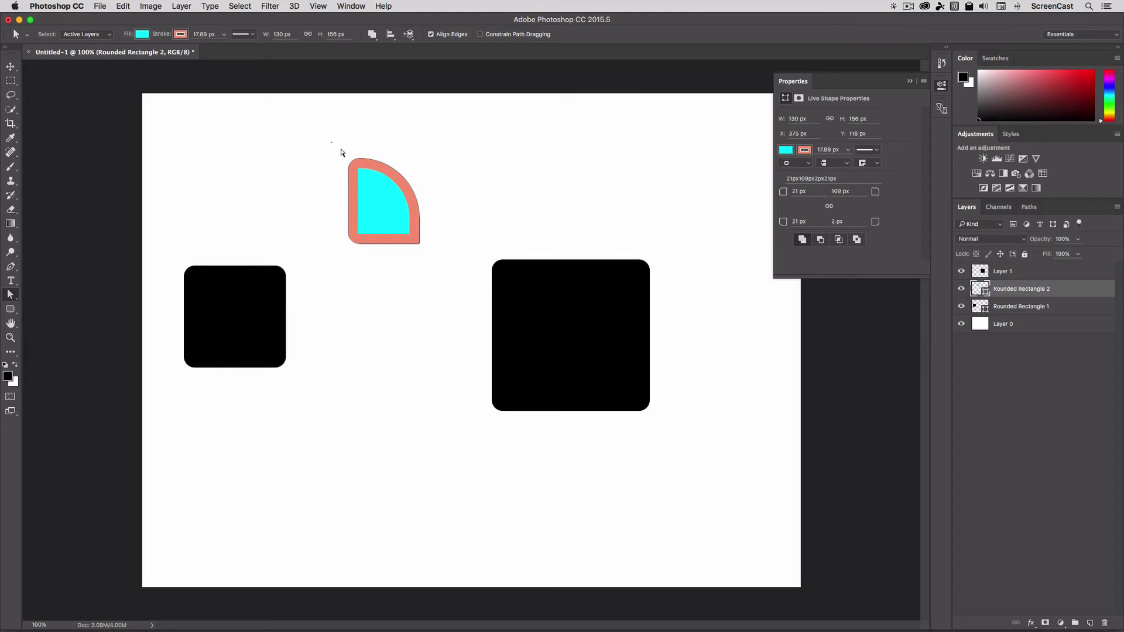
drag(331, 141, 382, 197)
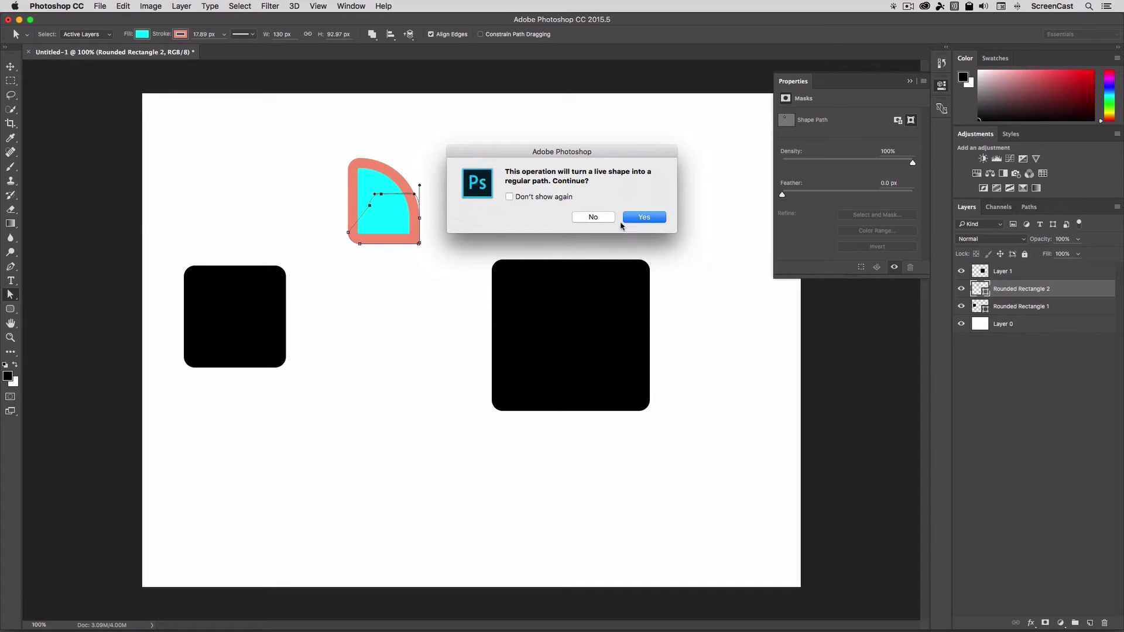
- Confirm conversion to a regular path and nudge the slanted cyan shape into position
click(637, 219)
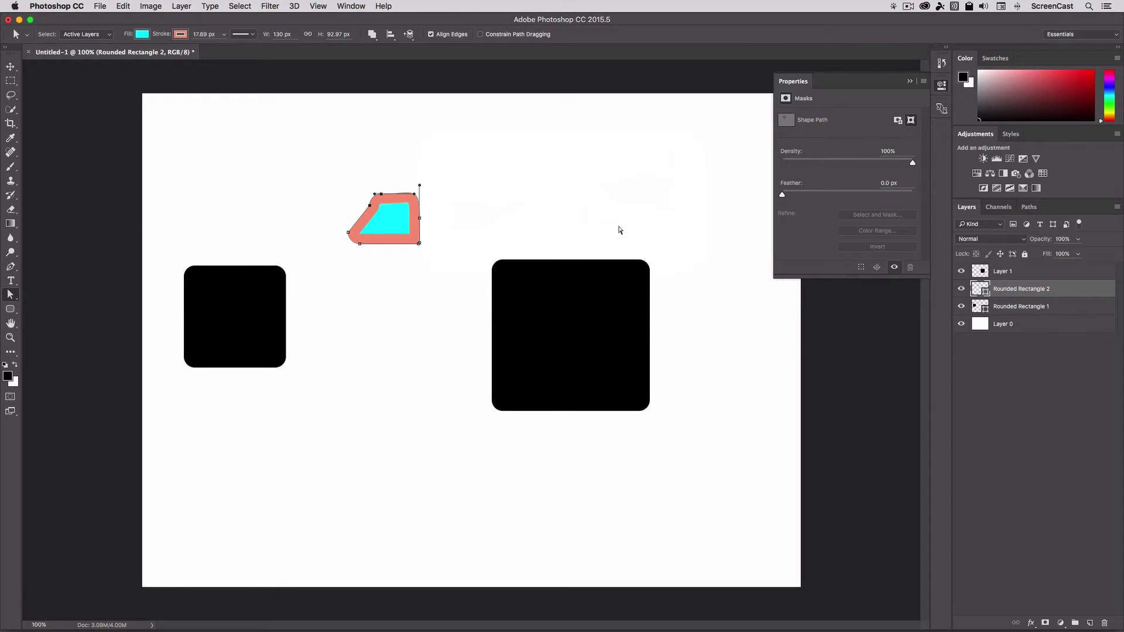
key(v)
mouse_move(413, 214)
mouse_down()
mouse_move(386, 192)
mouse_move(414, 196)
mouse_up()
key(a)
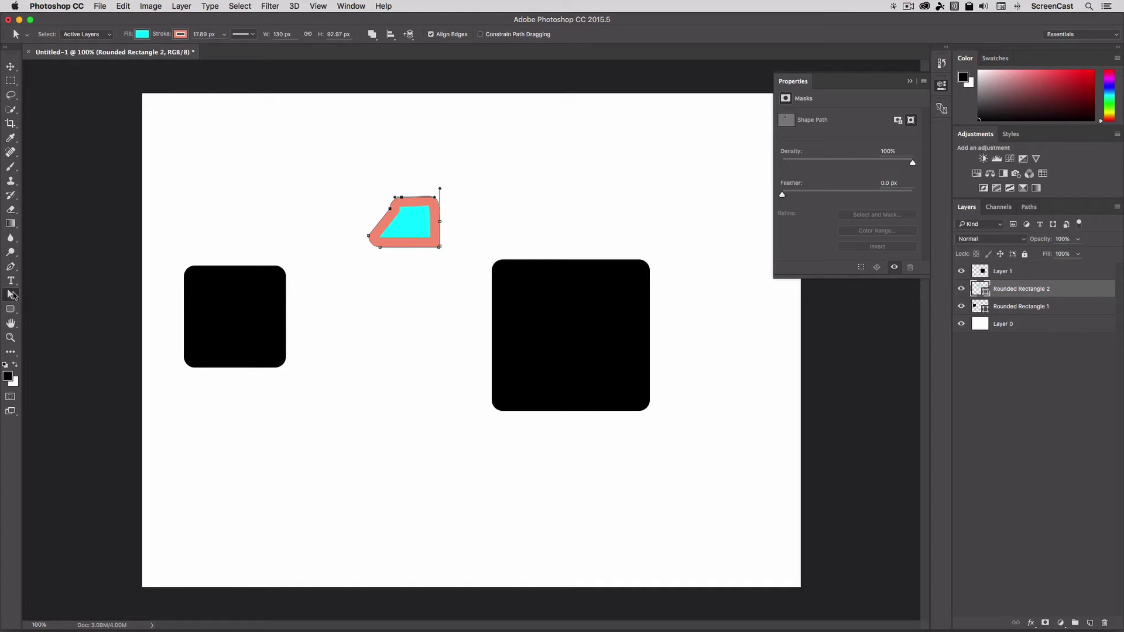
drag(13, 296, 58, 305)
drag(394, 210, 396, 200)
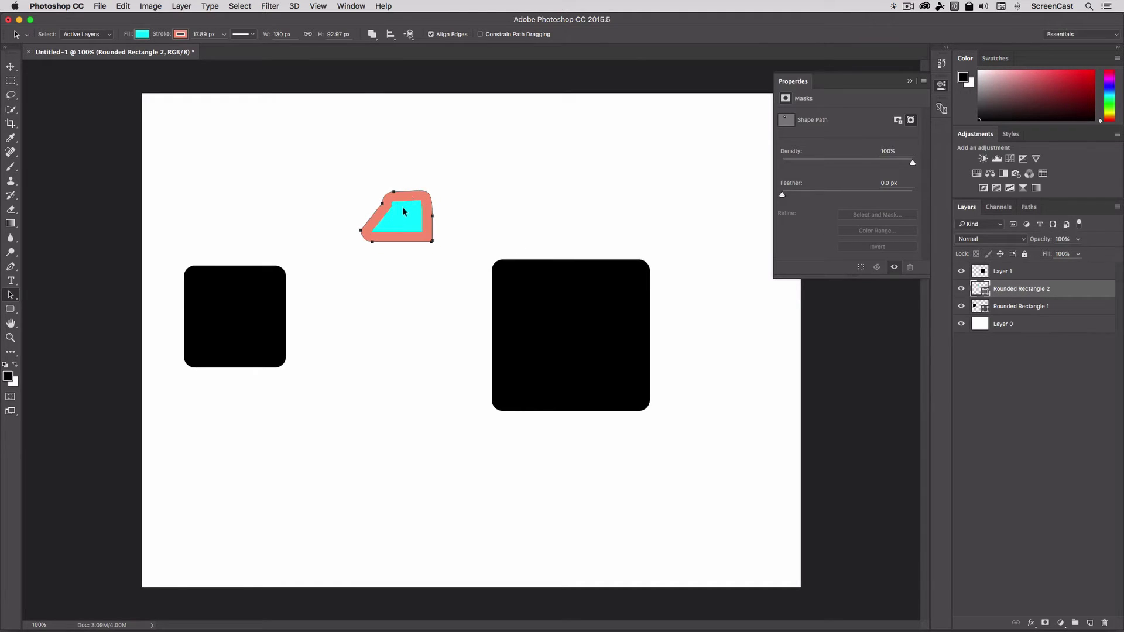
click(341, 156)
click(409, 219)
- Give Rounded Rectangle 2's slanted shape a green fill and purple stroke, then deselect its points
click(142, 34)
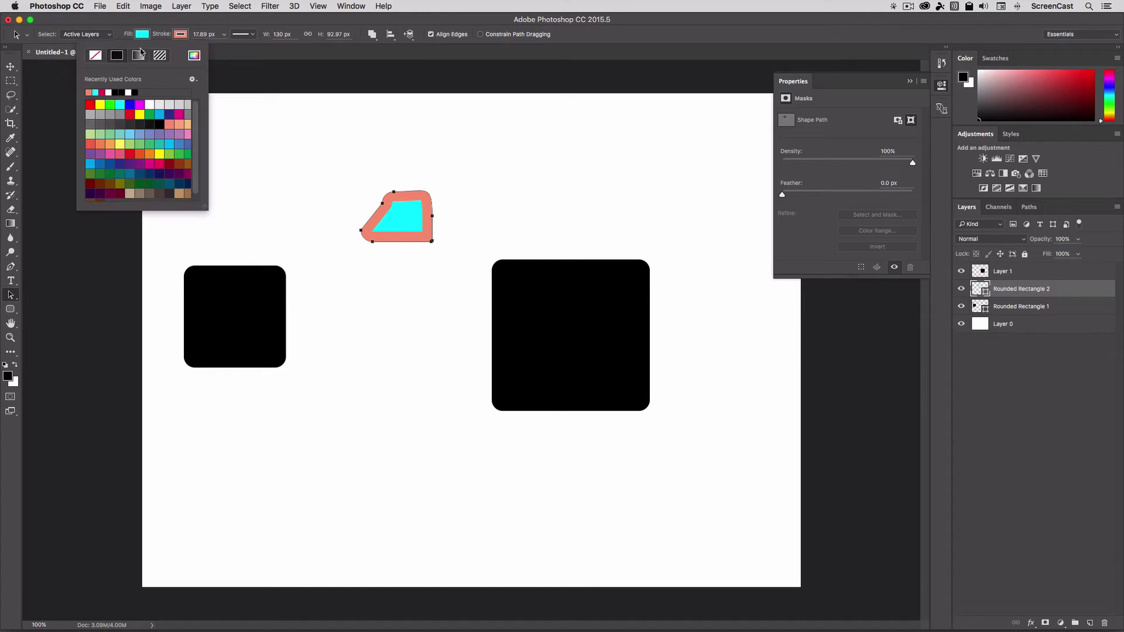
click(150, 114)
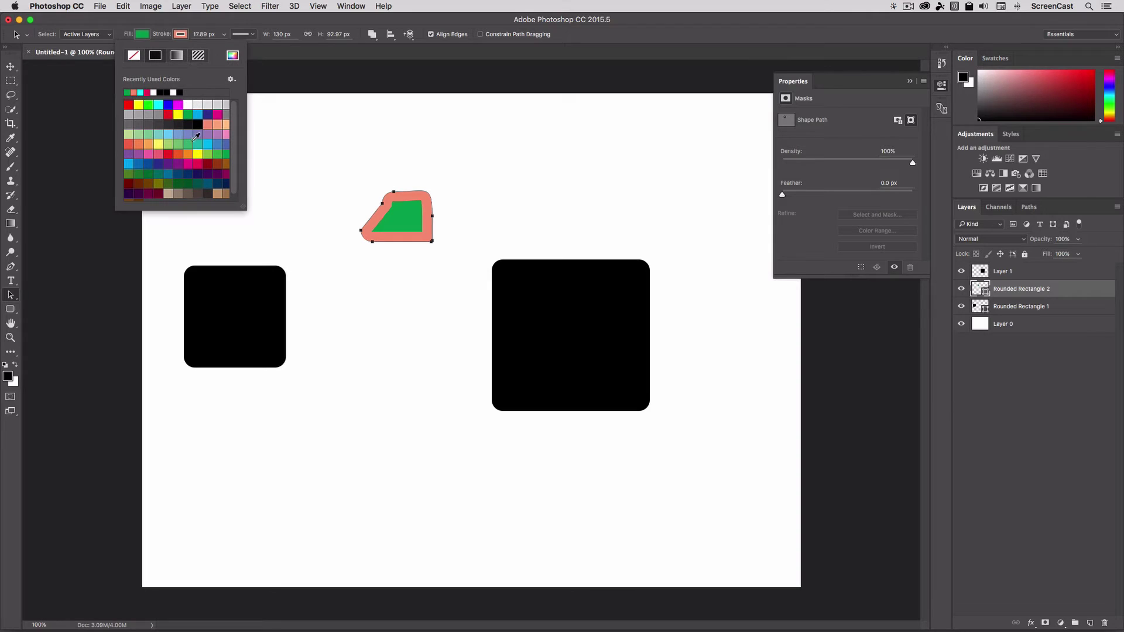
click(211, 135)
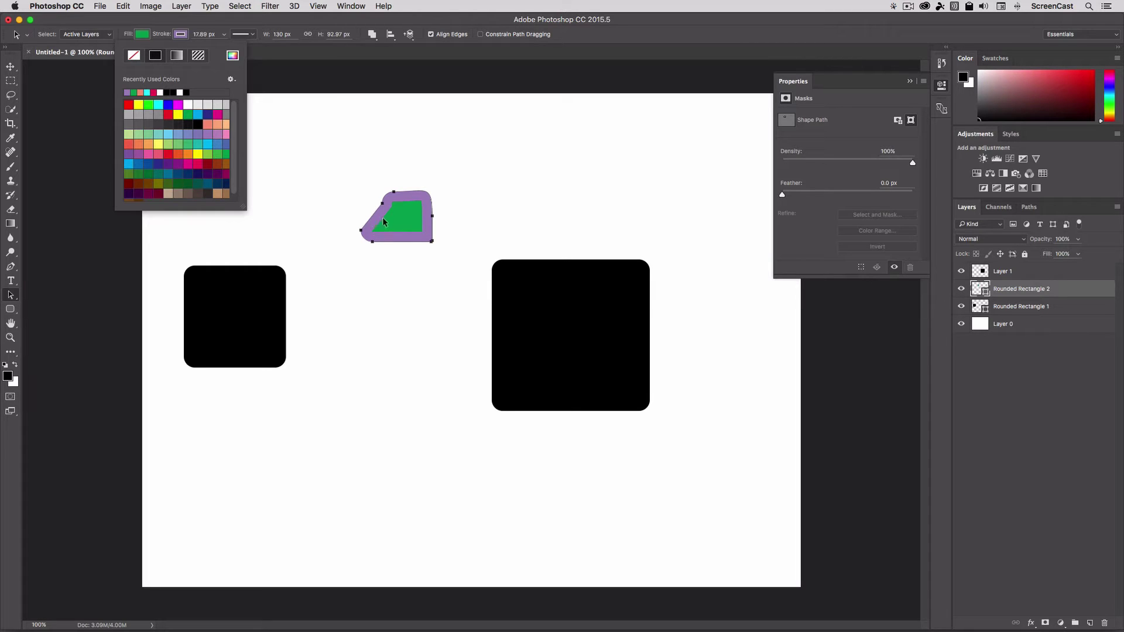
click(383, 221)
click(335, 165)
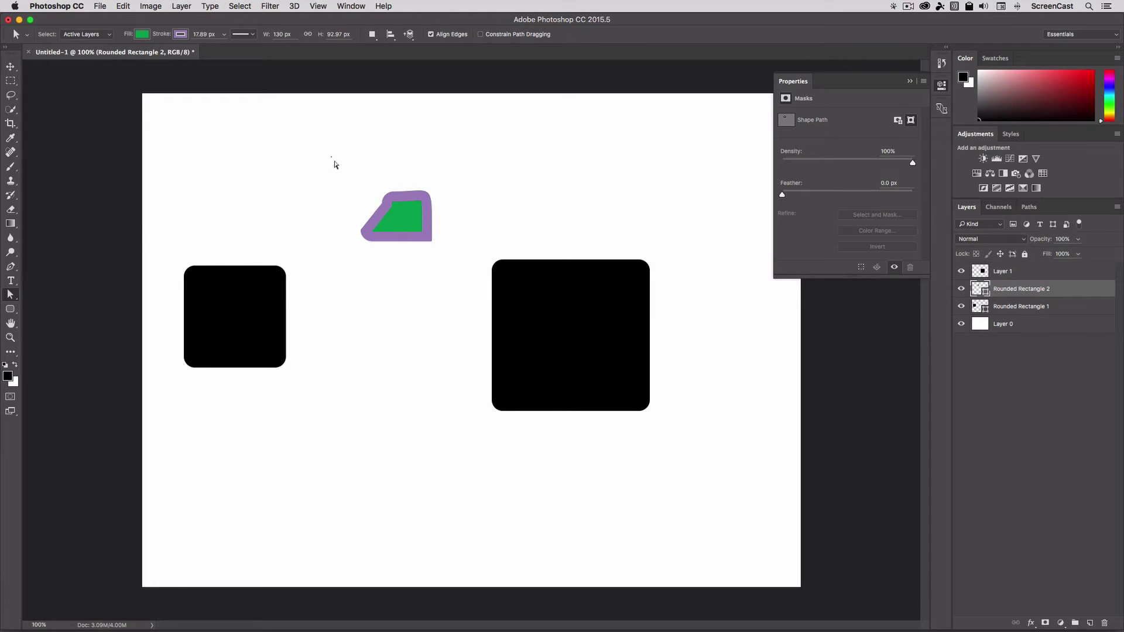
drag(335, 164, 448, 259)
drag(410, 231, 410, 301)
- Delete the Layer 1 and Rounded Rectangle 1 layers
shift+click(1004, 276)
shift+click(1013, 309)
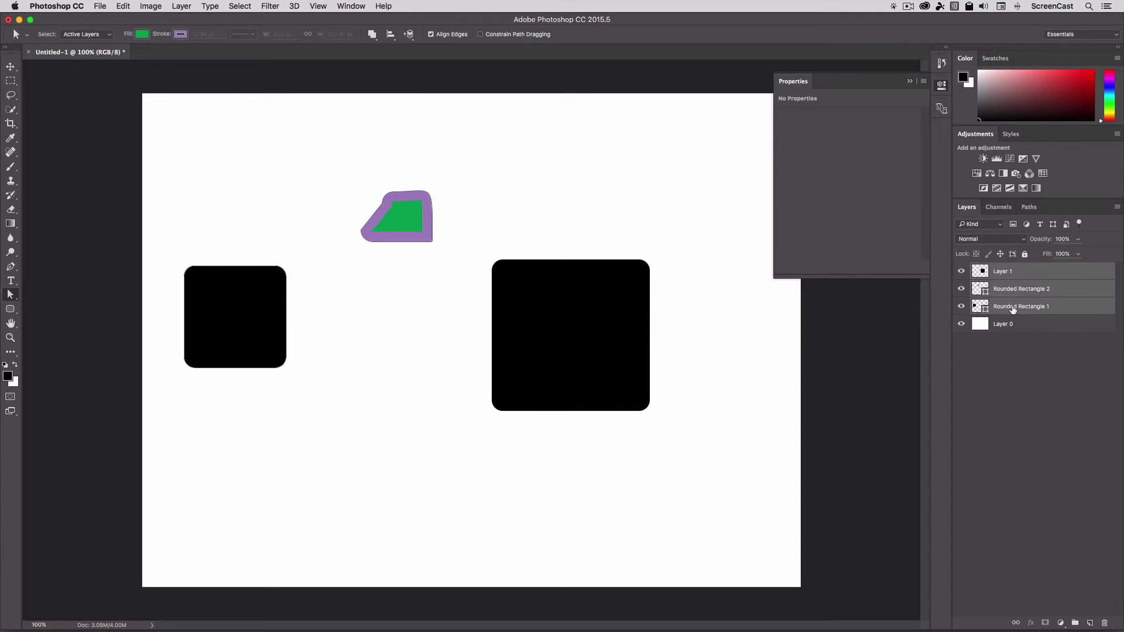
key(BackSpace)
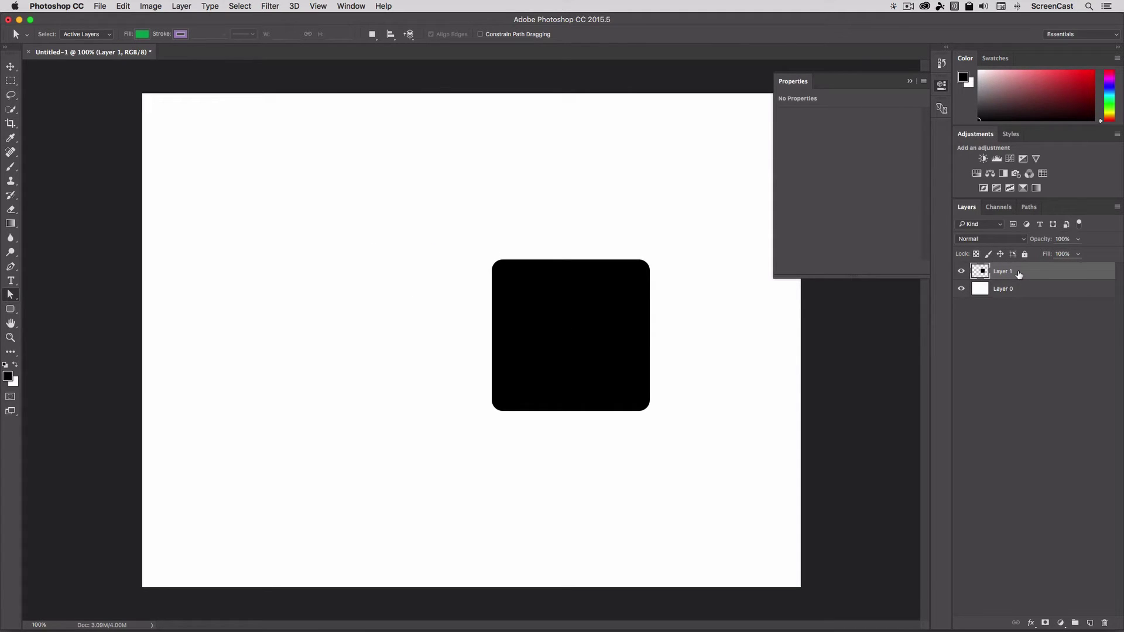
key(BackSpace)
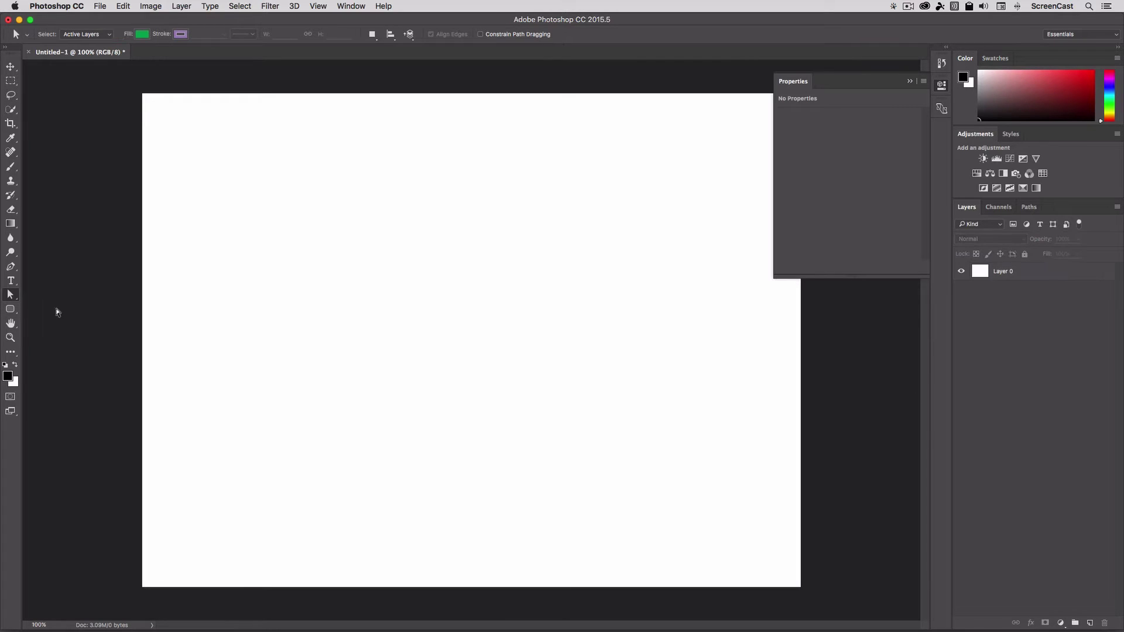
- Draw a black five-sided polygon in the upper left of the canvas
click(10, 310)
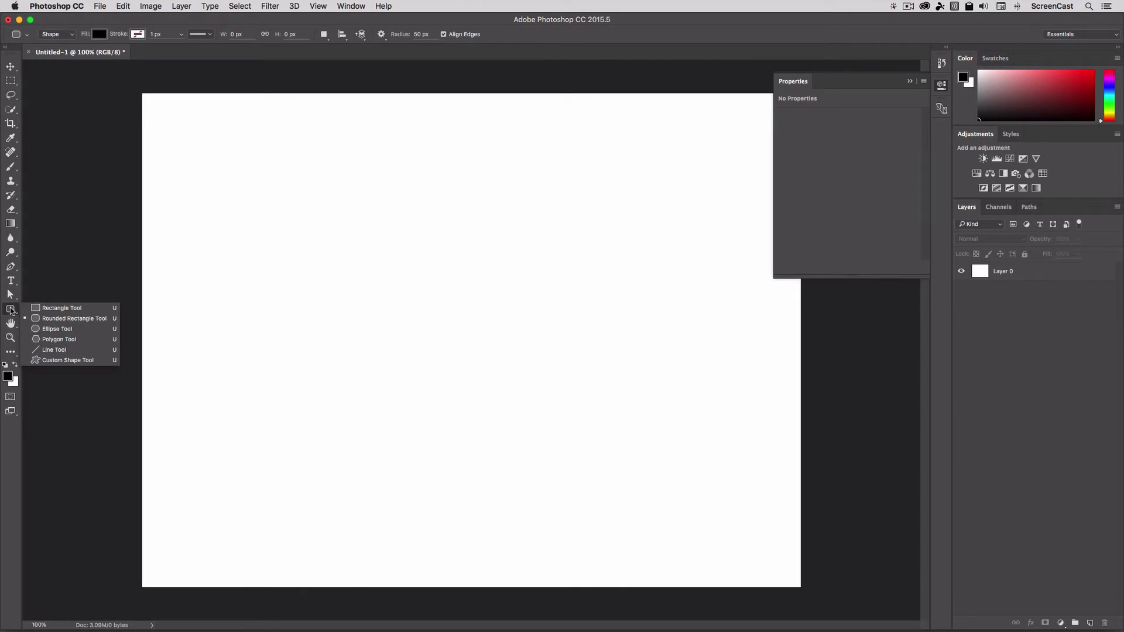
click(45, 320)
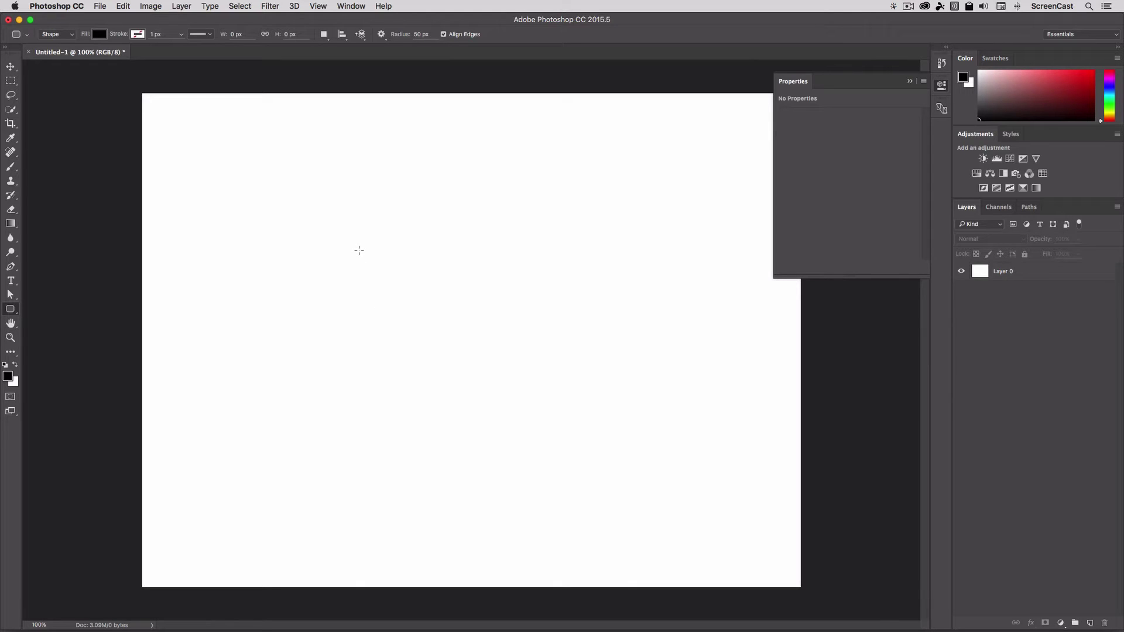
click(15, 310)
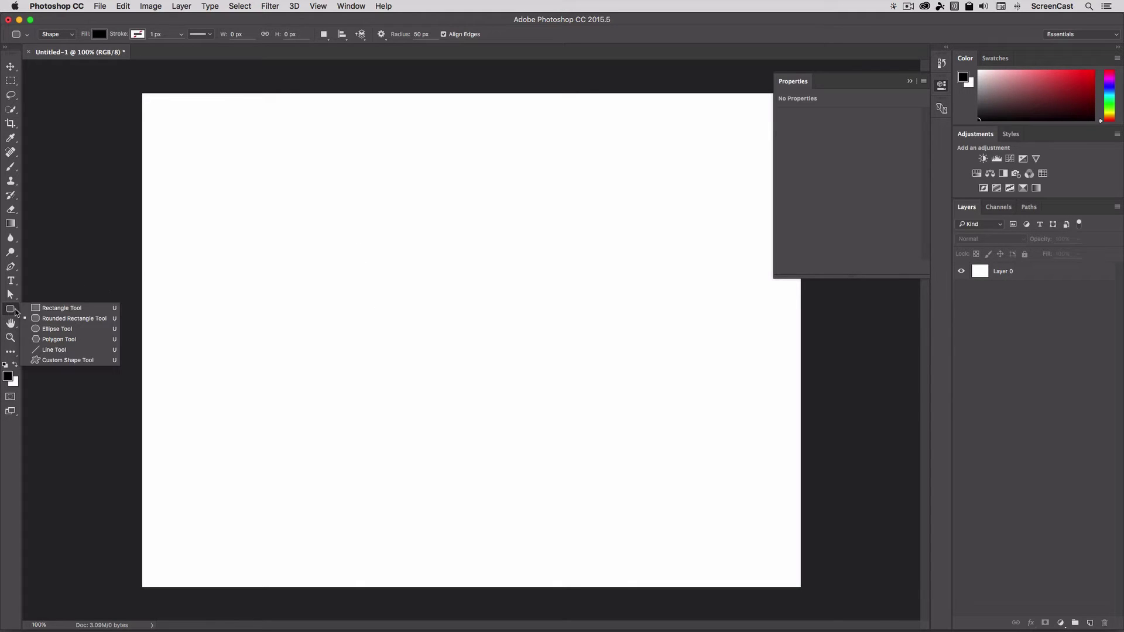
click(58, 339)
mouse_move(377, 267)
mouse_down()
mouse_move(404, 300)
mouse_move(430, 375)
mouse_up()
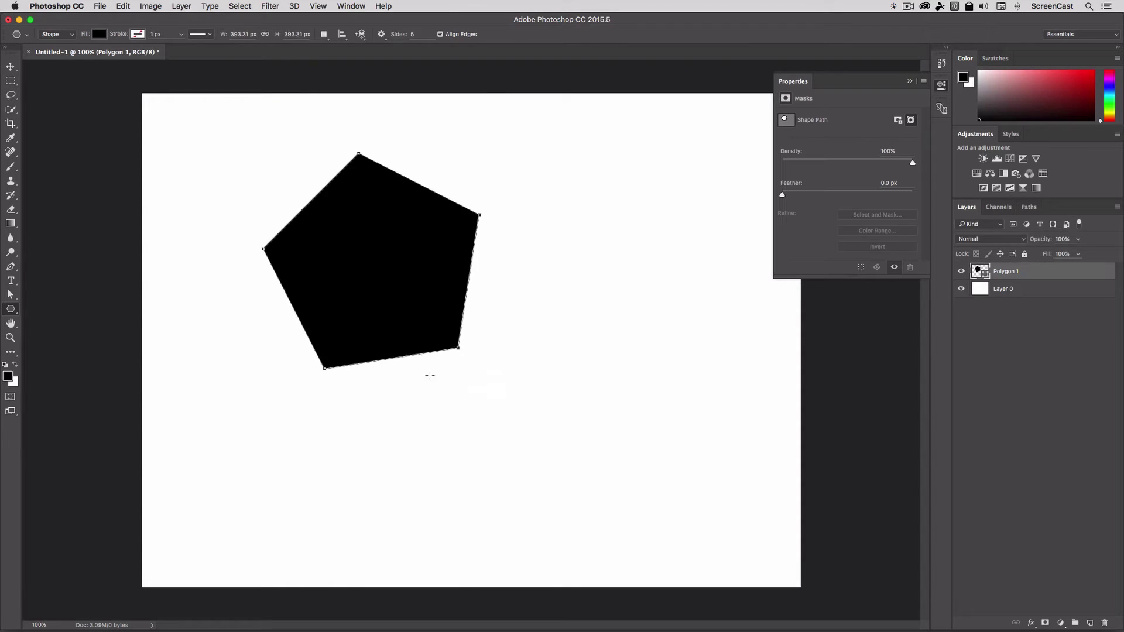
- Drag the pentagon's path toward the canvas centre
key(a)
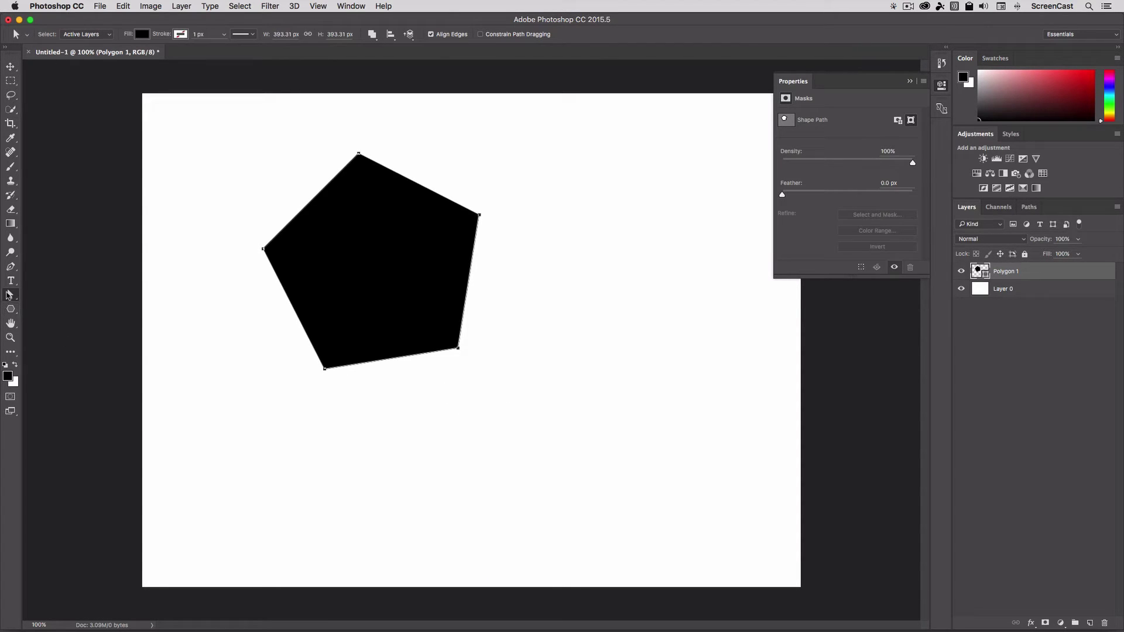
drag(8, 296, 36, 303)
mouse_move(363, 285)
mouse_down()
mouse_move(616, 360)
mouse_move(390, 335)
mouse_move(468, 335)
mouse_move(429, 336)
mouse_up()
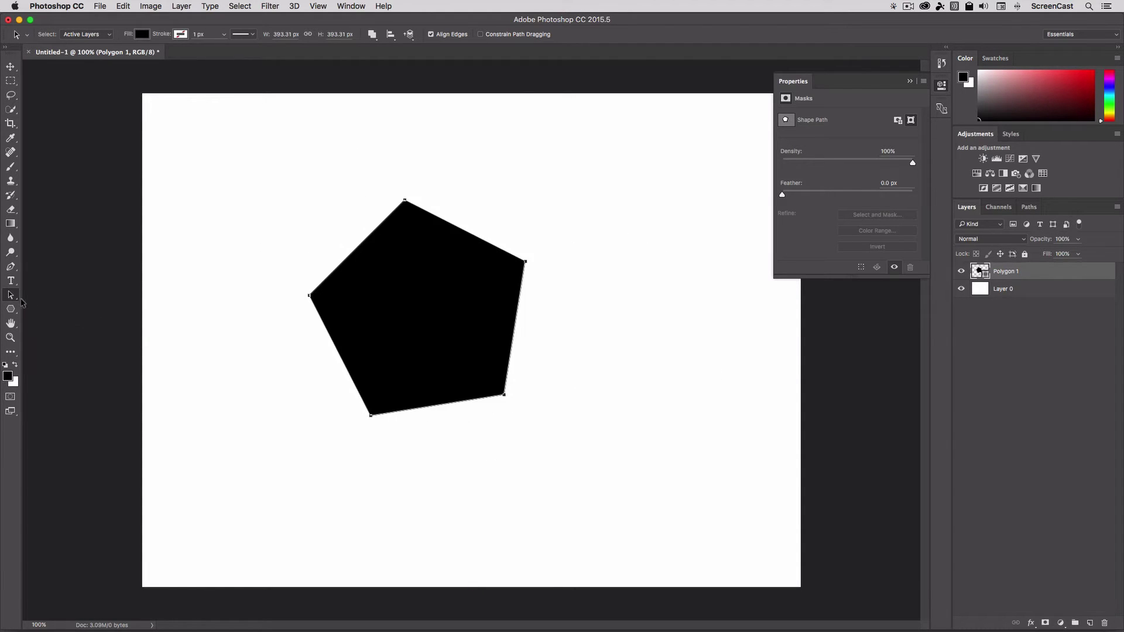
drag(10, 296, 50, 297)
click(242, 344)
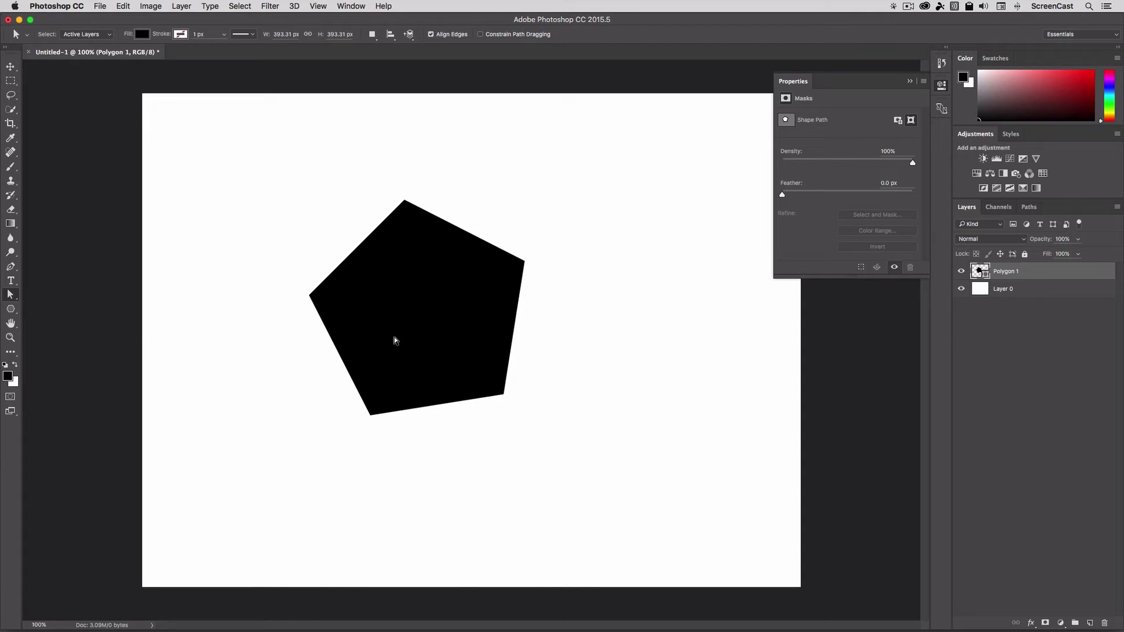
- Reselect the pentagon with Direct Selection and nudge it slightly lower and right
click(400, 314)
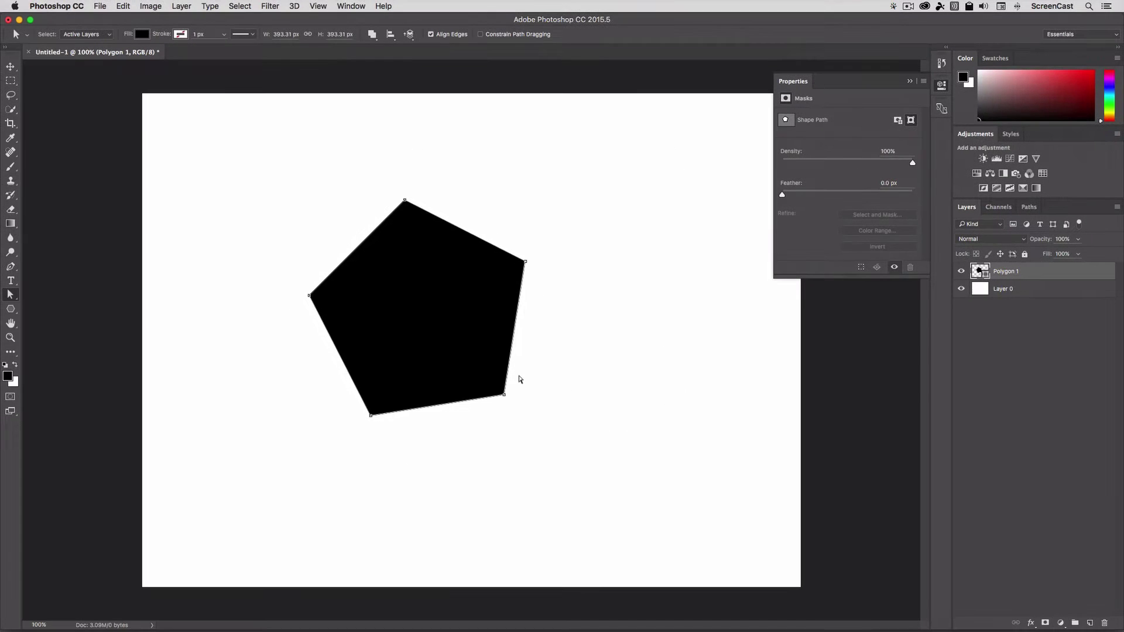
click(10, 295)
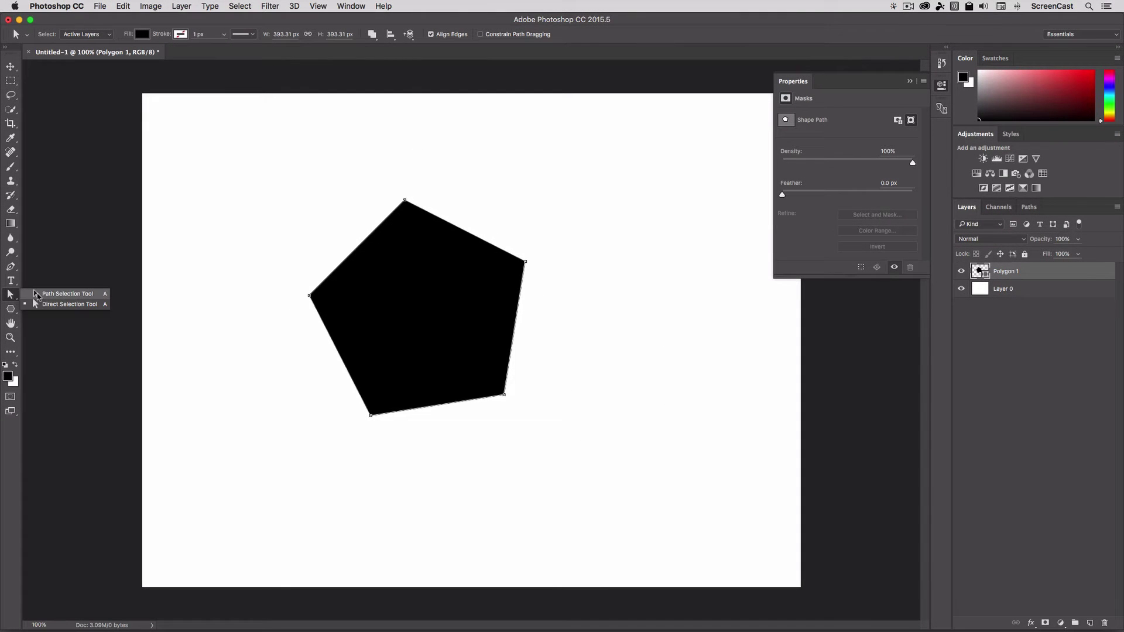
click(59, 304)
click(207, 385)
click(402, 338)
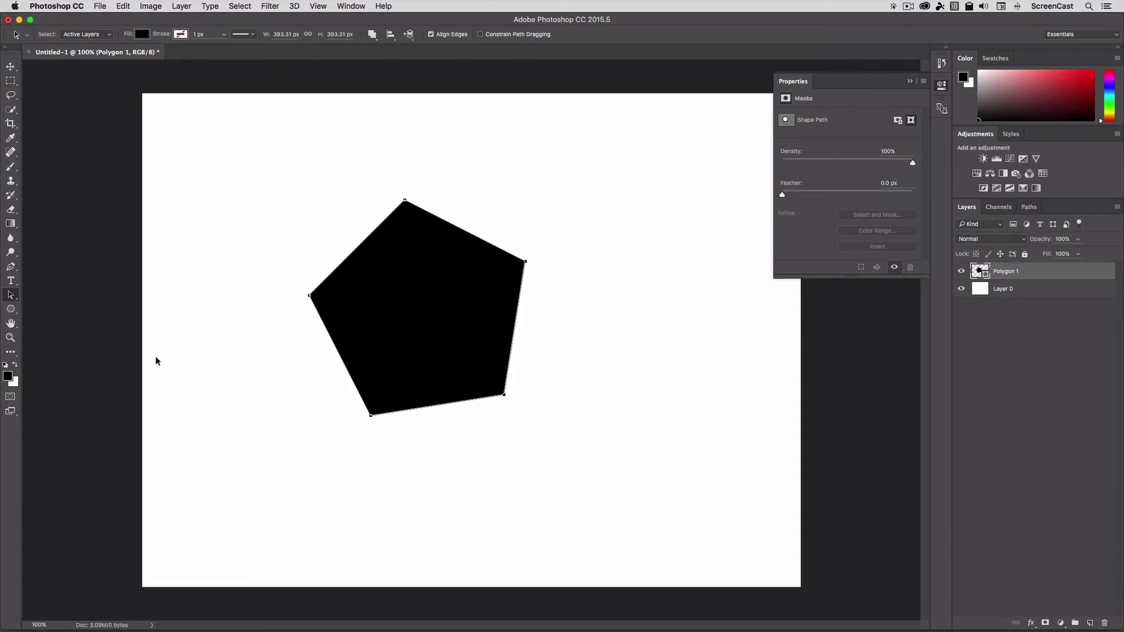
mouse_move(416, 353)
mouse_down()
mouse_move(347, 375)
mouse_move(391, 370)
mouse_up()
- Reshape the pentagon by dragging its top corner anchor
click(8, 298)
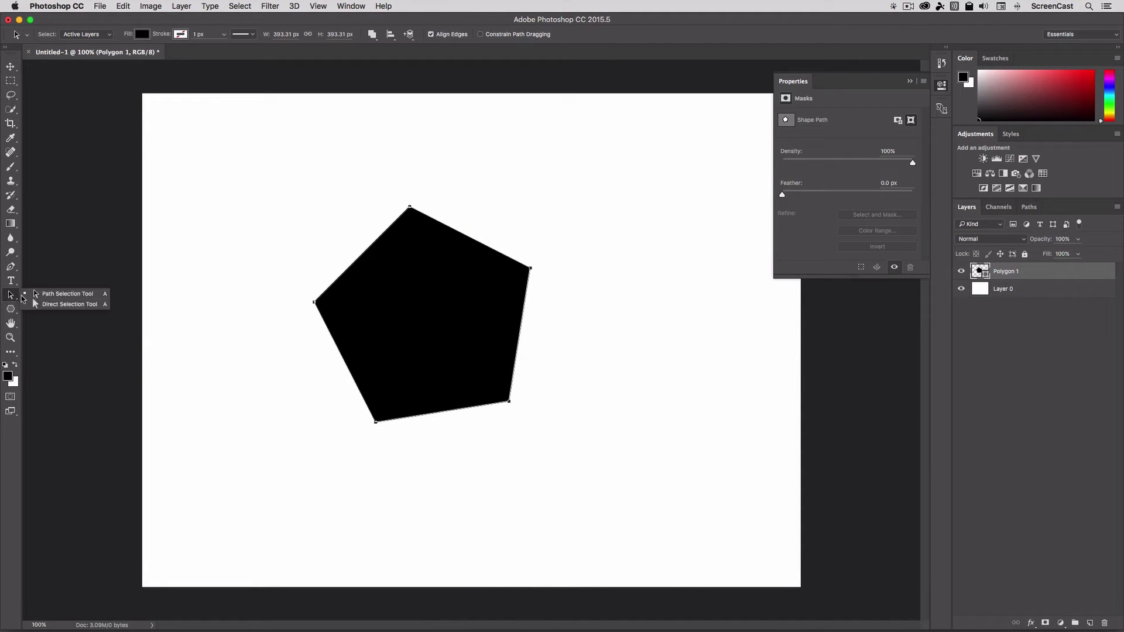
click(71, 290)
click(398, 327)
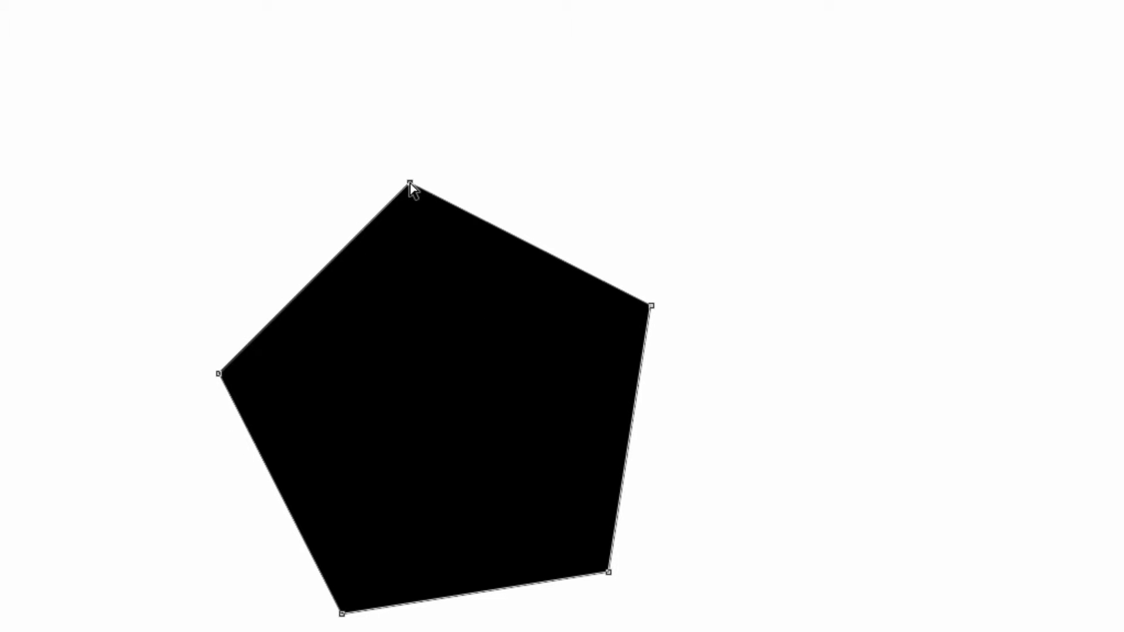
mouse_move(409, 184)
mouse_down()
mouse_move(415, 421)
mouse_move(397, 174)
mouse_up()
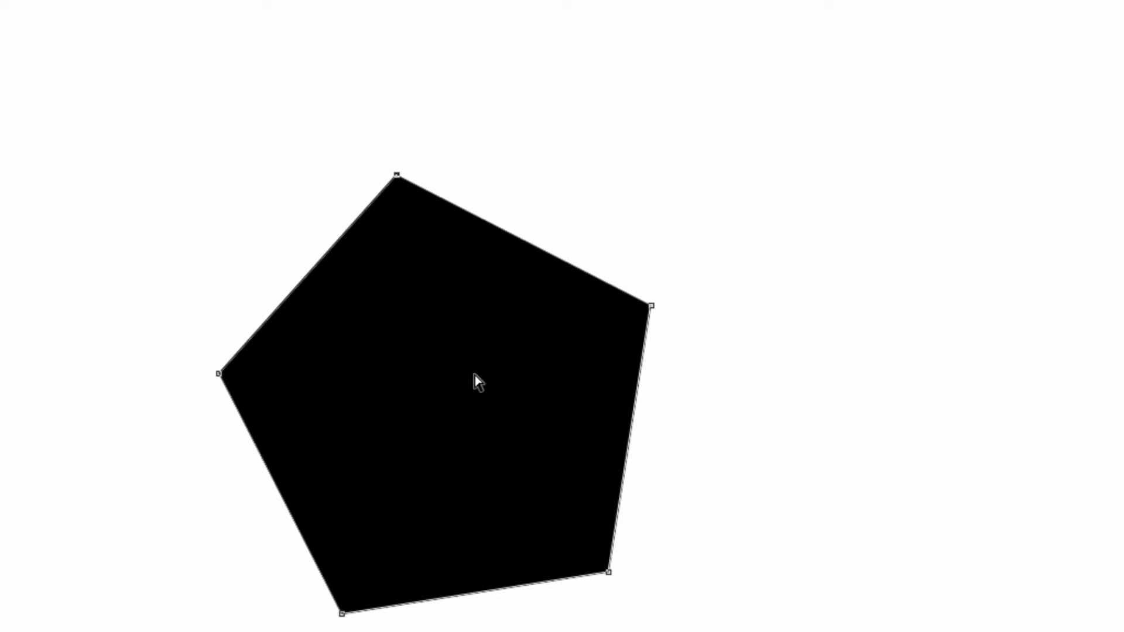
mouse_move(398, 175)
mouse_down()
mouse_move(555, 178)
mouse_move(395, 177)
mouse_up()
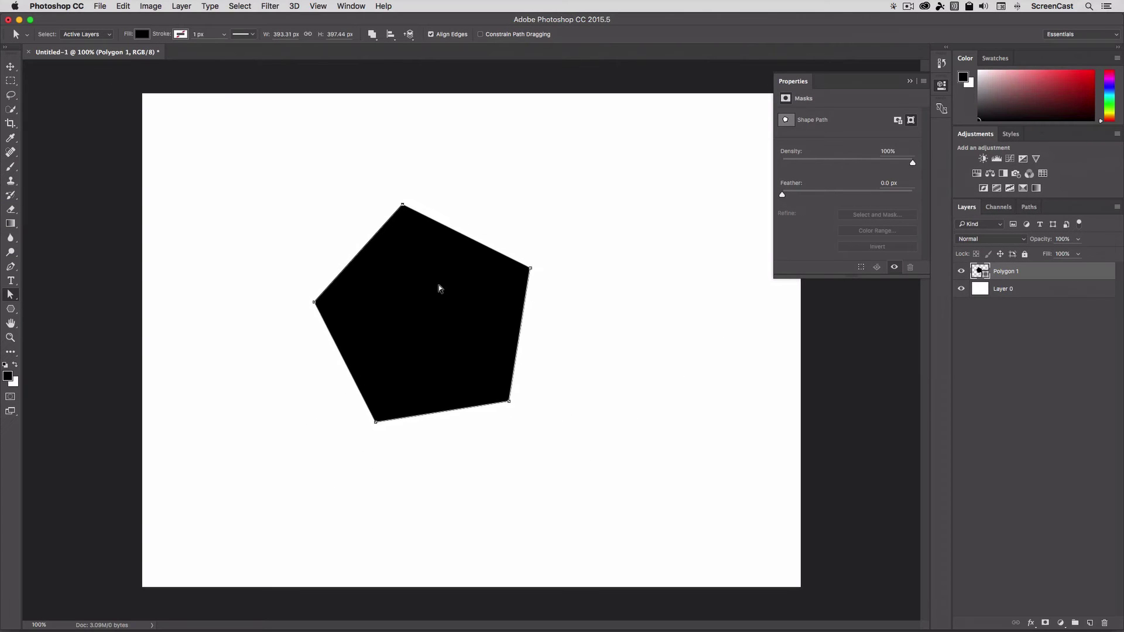
- Move the pentagon with the Move tool back to the upper left of the canvas
key(v)
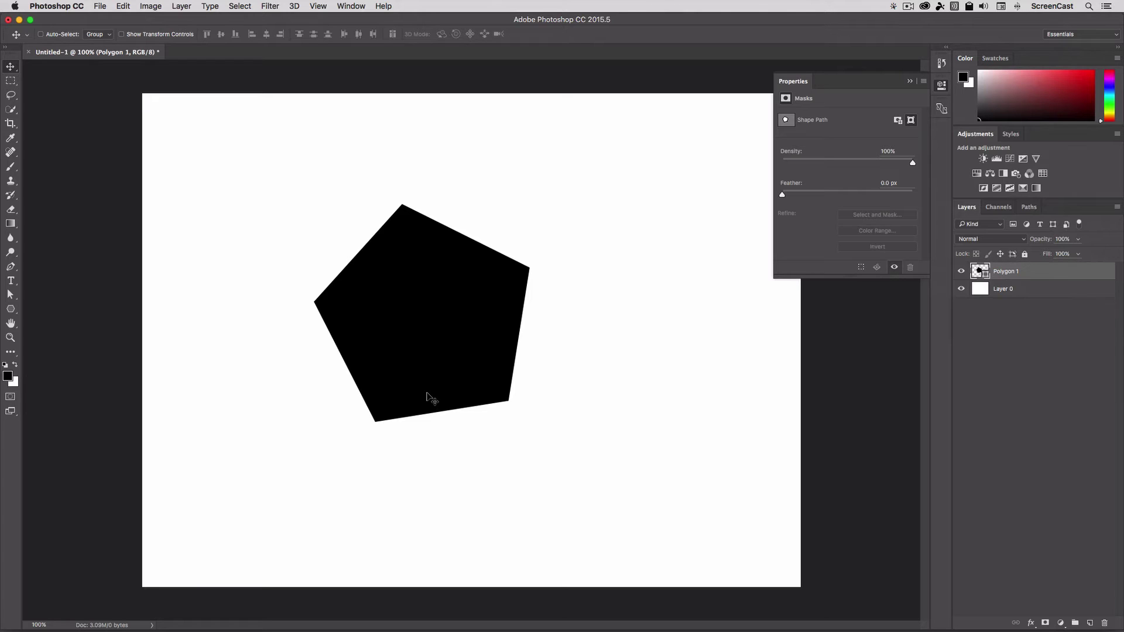
drag(432, 329, 321, 311)
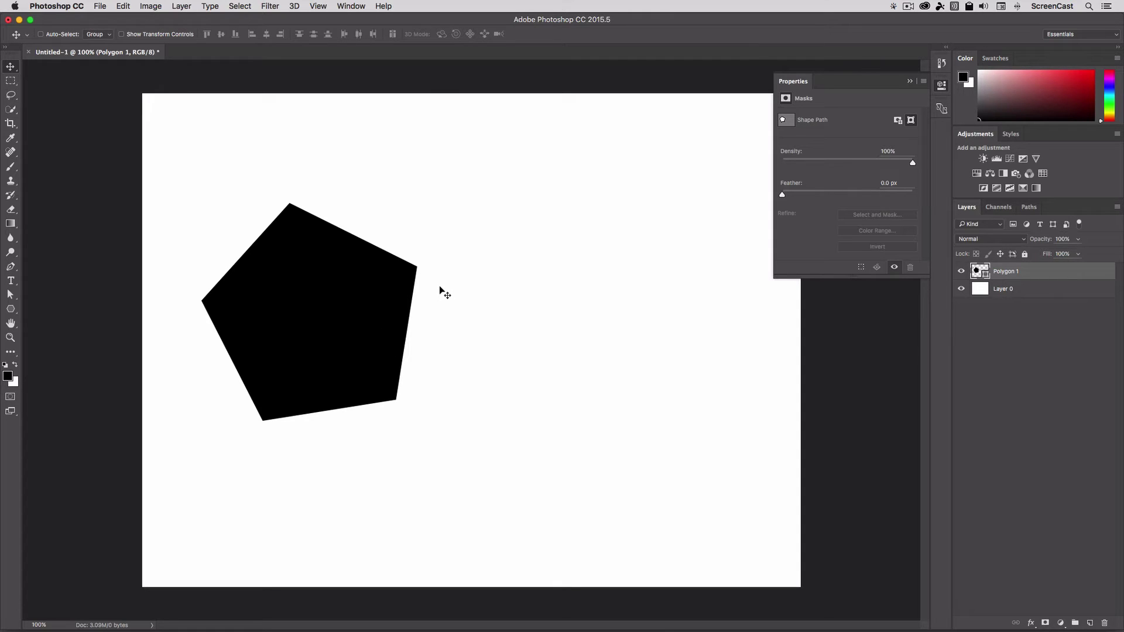
drag(382, 319, 395, 266)
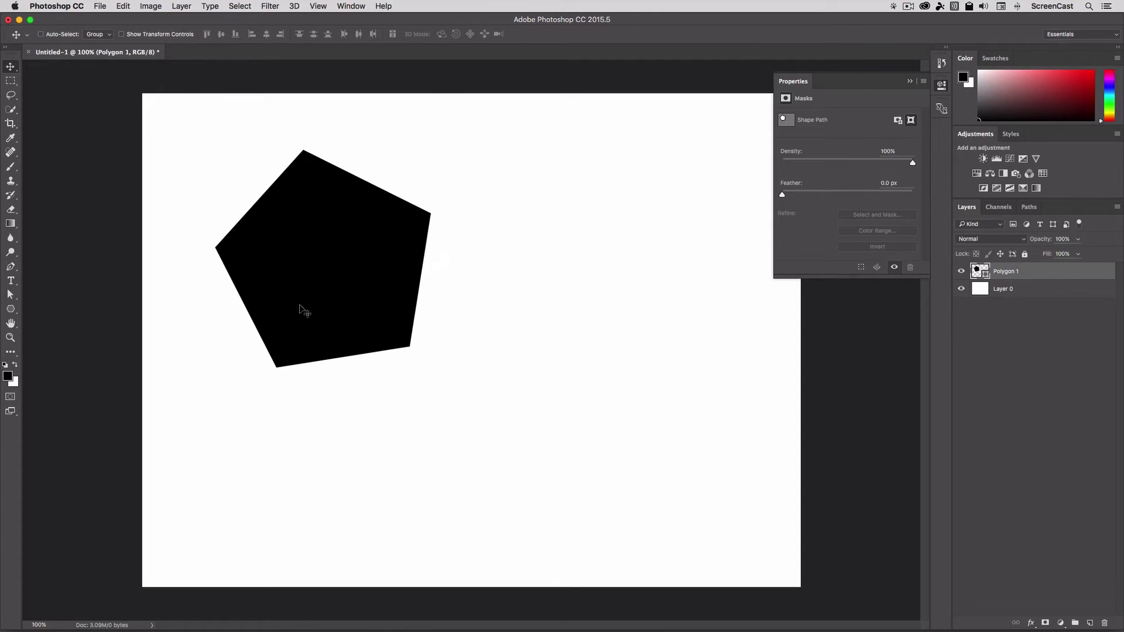
click(11, 267)
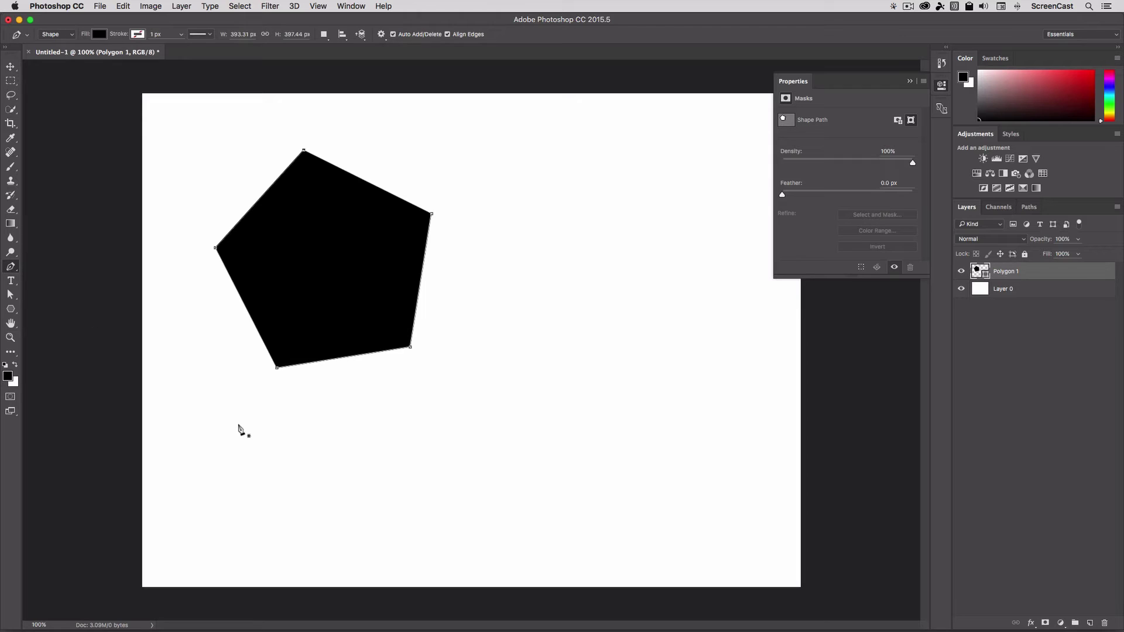
- Pen-draw black Shape 1 with seven corners and a notched top, then begin curved Shape 2
click(538, 295)
click(705, 324)
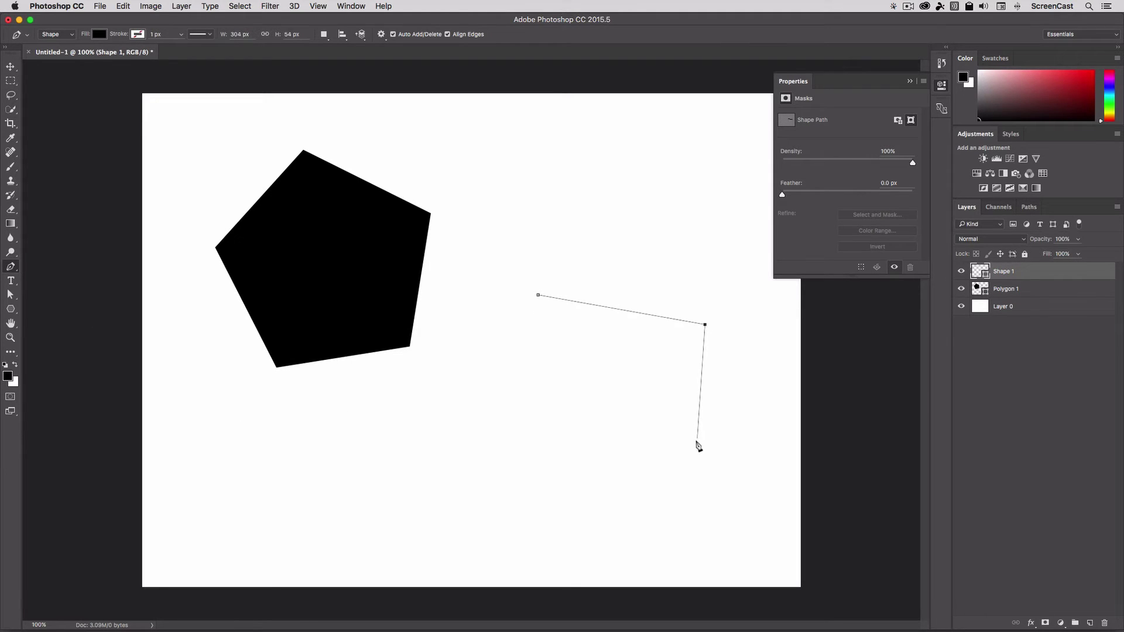
click(696, 468)
click(494, 465)
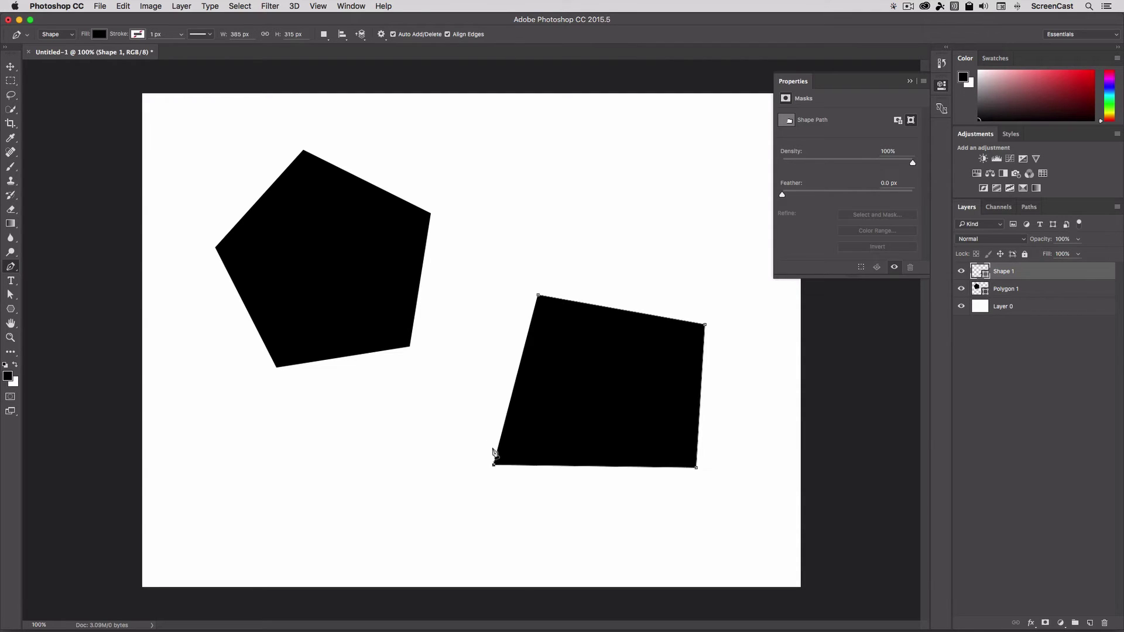
click(481, 373)
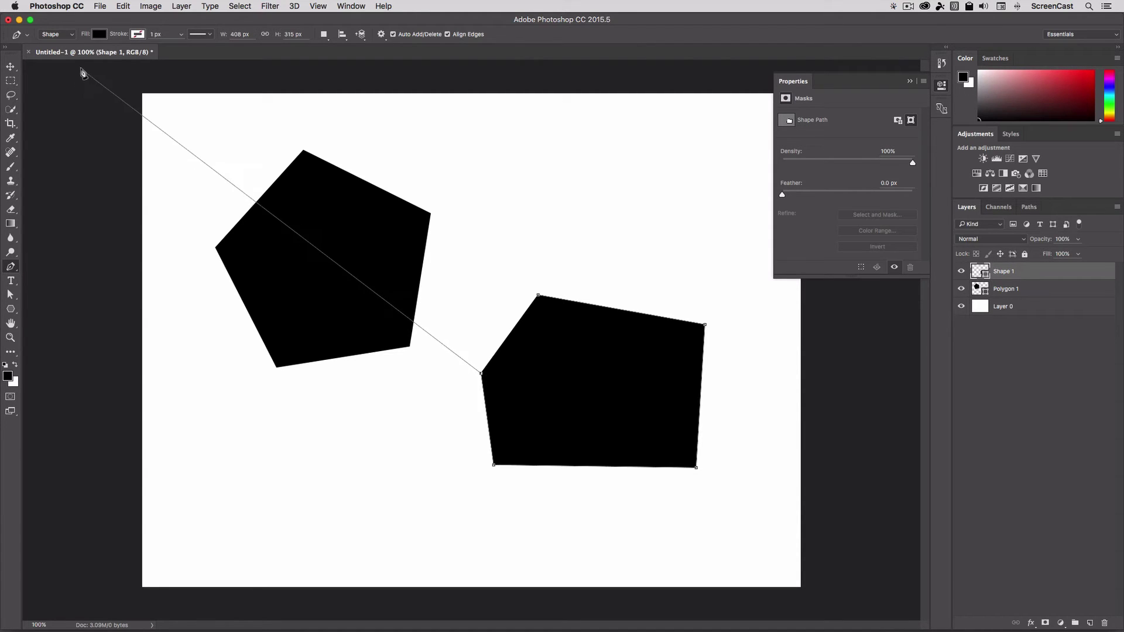
click(470, 293)
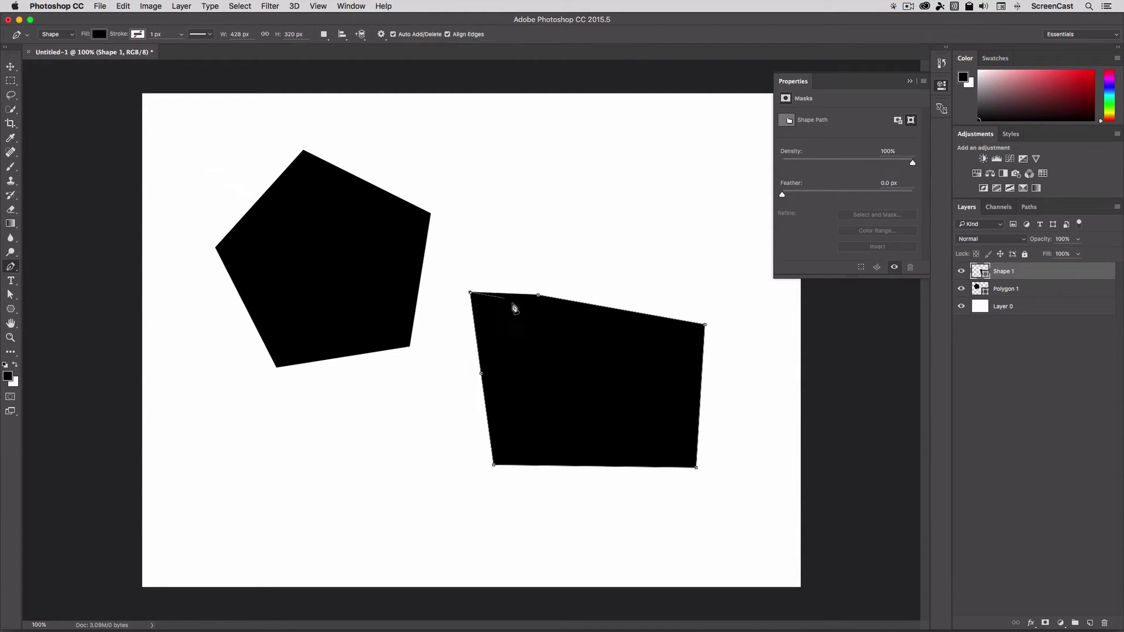
click(552, 352)
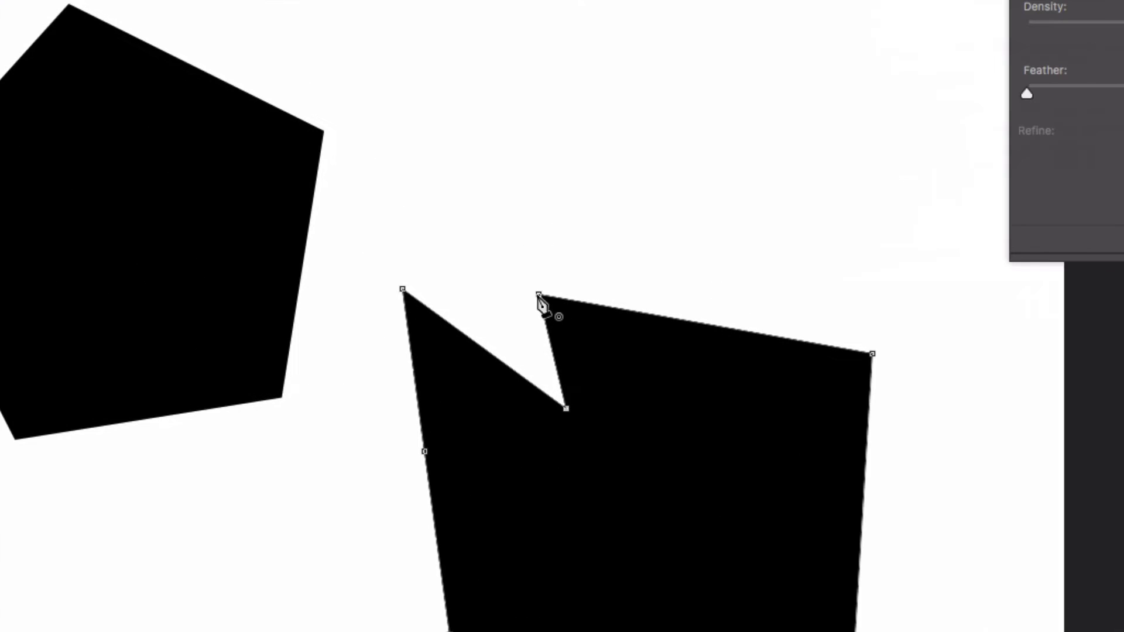
click(538, 294)
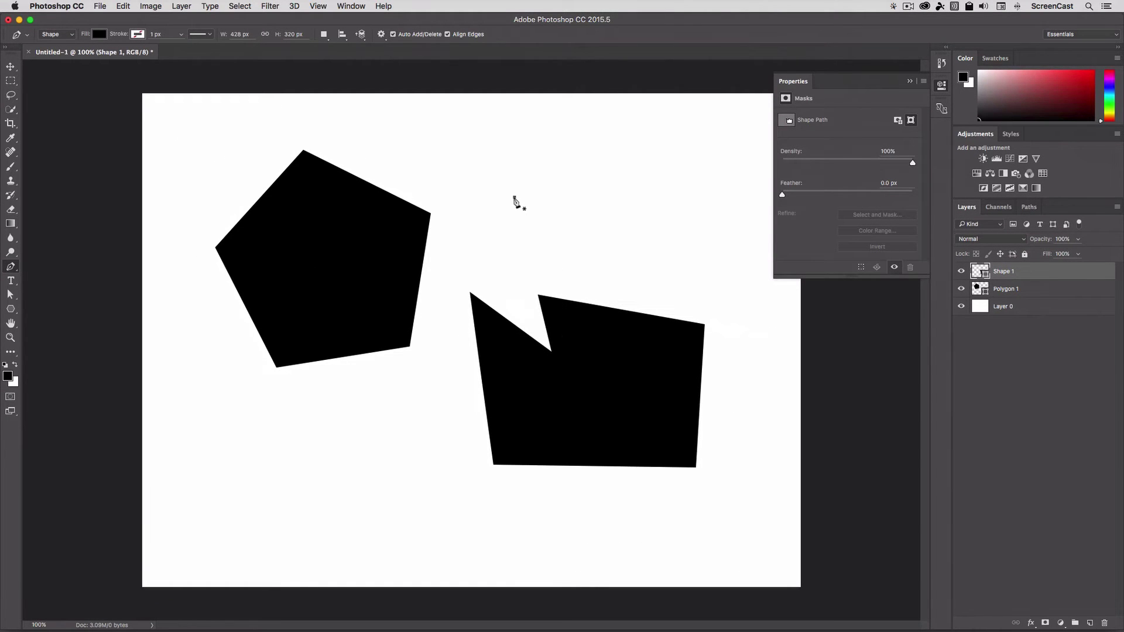
drag(515, 197, 566, 197)
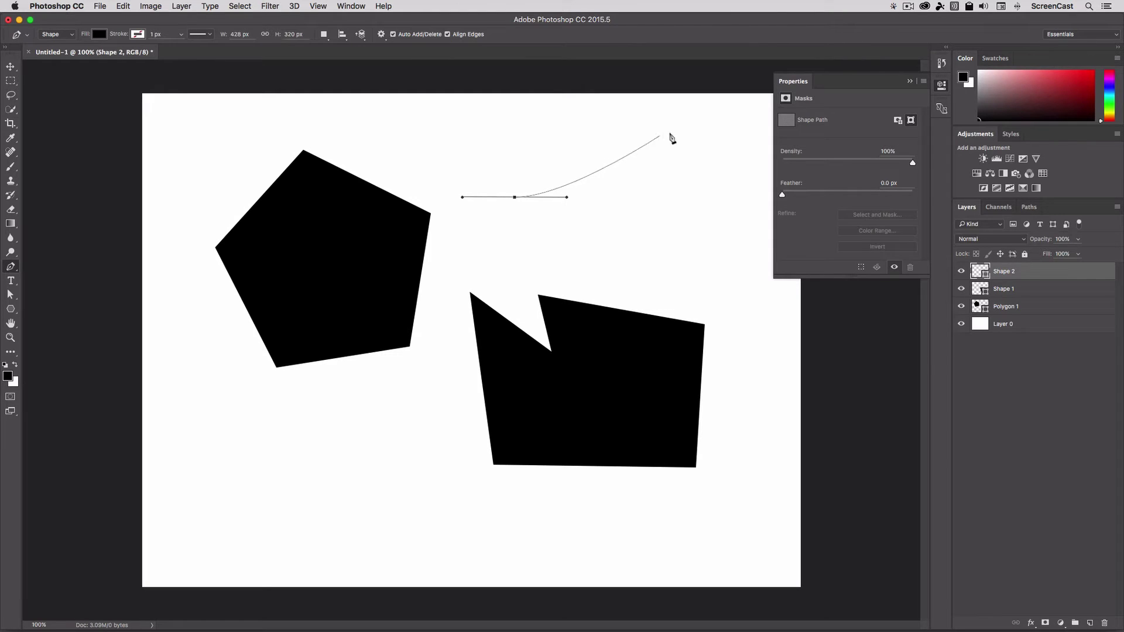
- Close the hooked, curvy Shape 2 at top right and toggle the Rubber Band preview off
drag(685, 127, 742, 184)
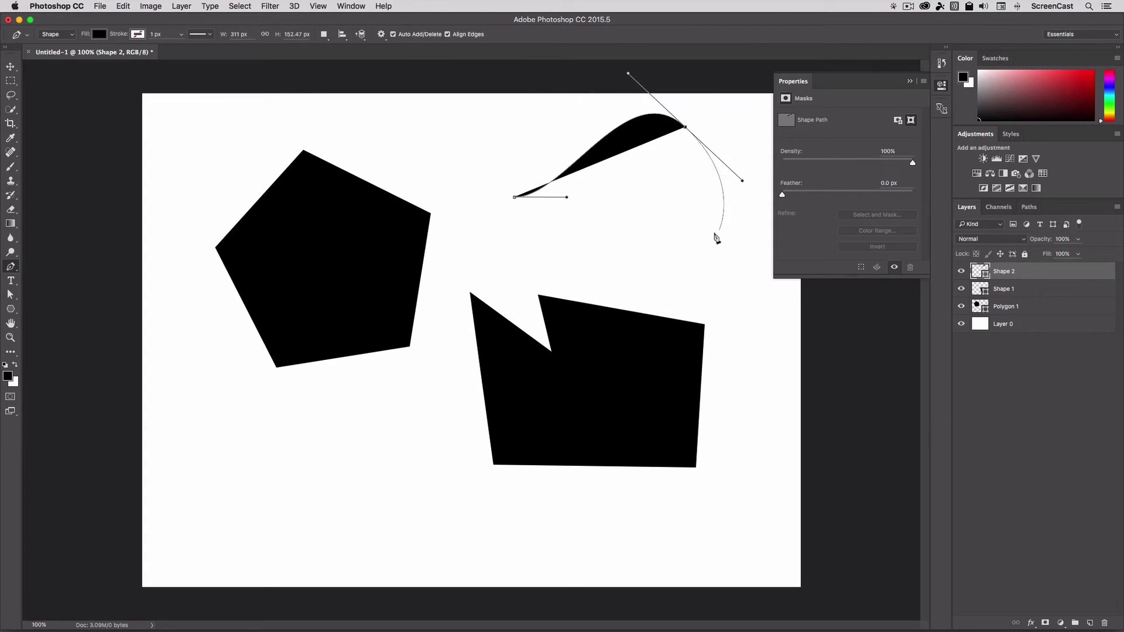
drag(612, 264, 621, 326)
drag(647, 191, 644, 165)
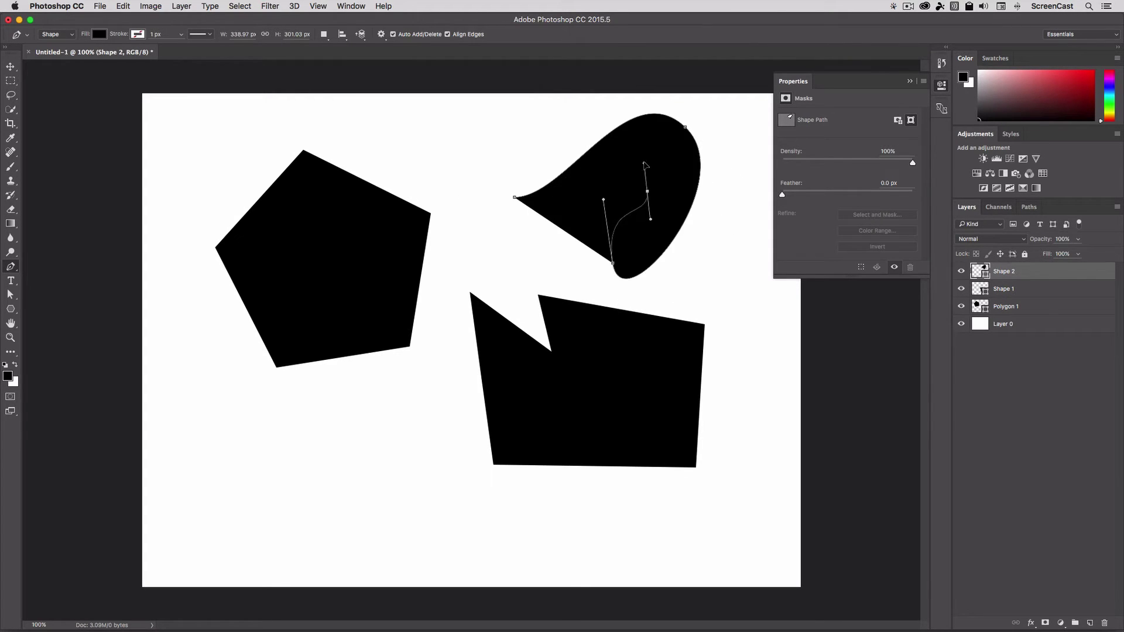
mouse_move(553, 235)
mouse_down()
mouse_move(555, 261)
mouse_move(497, 251)
mouse_up()
click(467, 169)
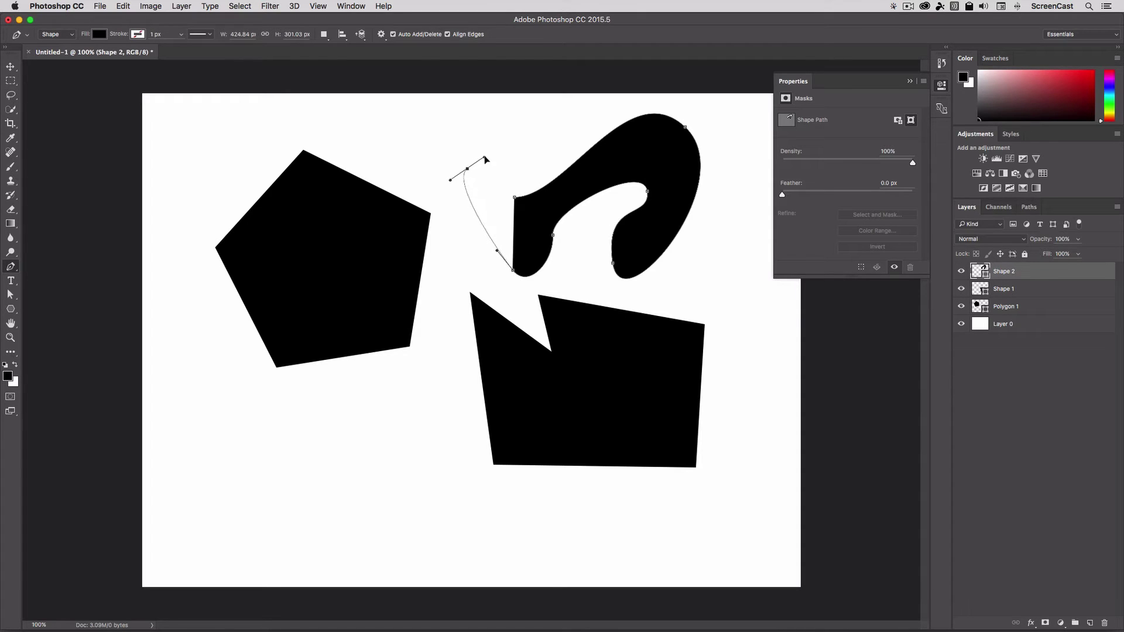
drag(524, 148, 542, 156)
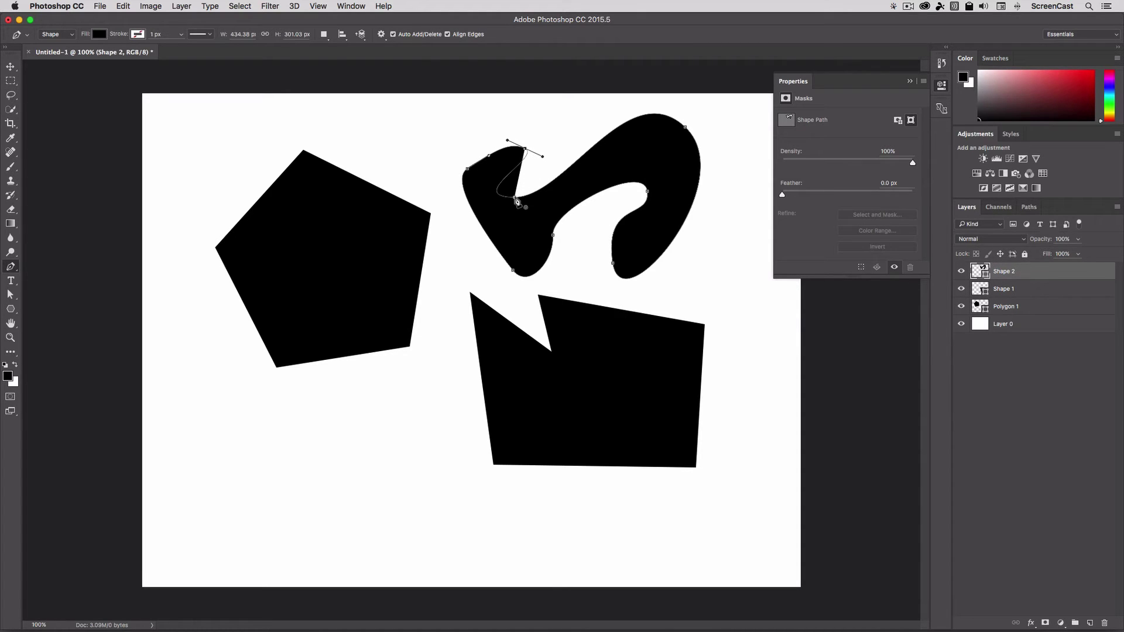
click(516, 198)
click(382, 35)
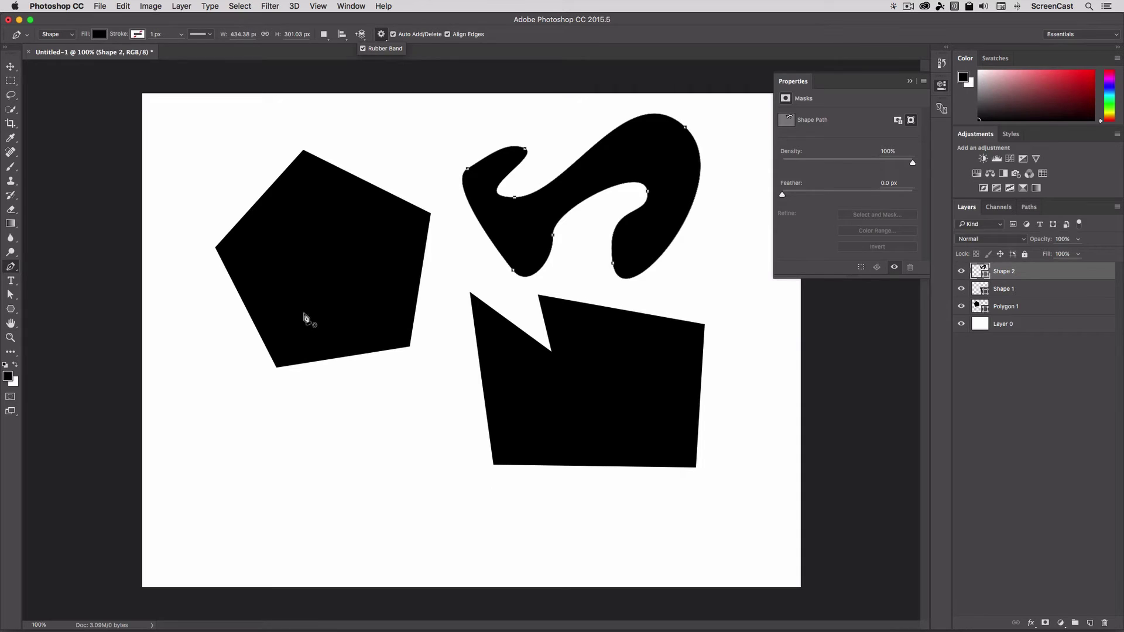
click(363, 49)
- Draw curvy black Shape 3 along the lower left and enable Rubber Band preview
click(202, 478)
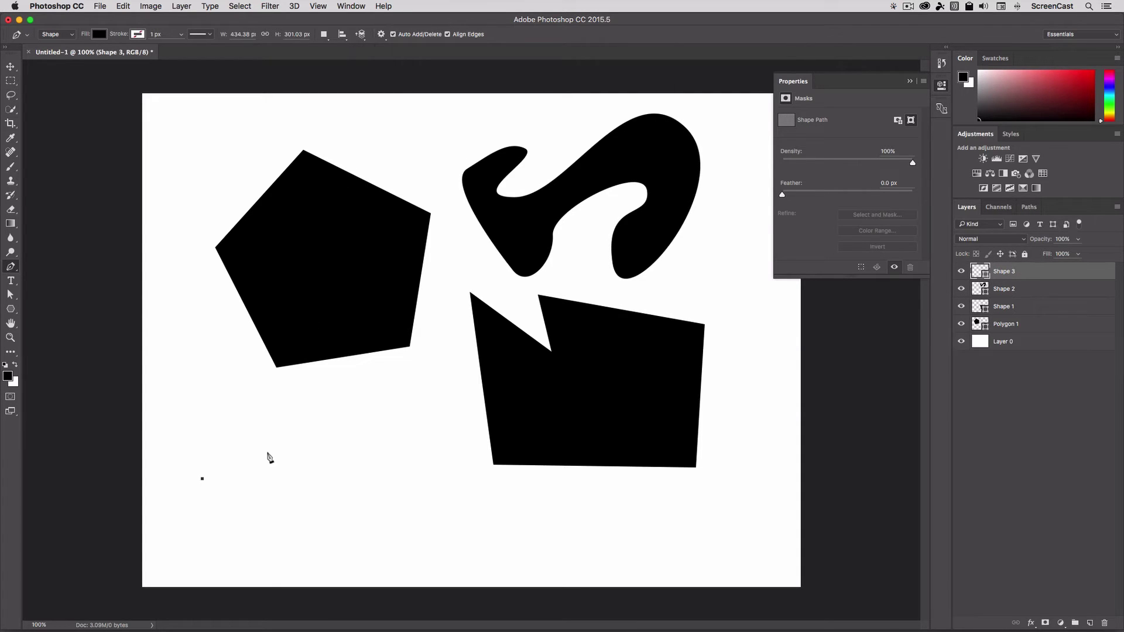
drag(302, 423, 350, 440)
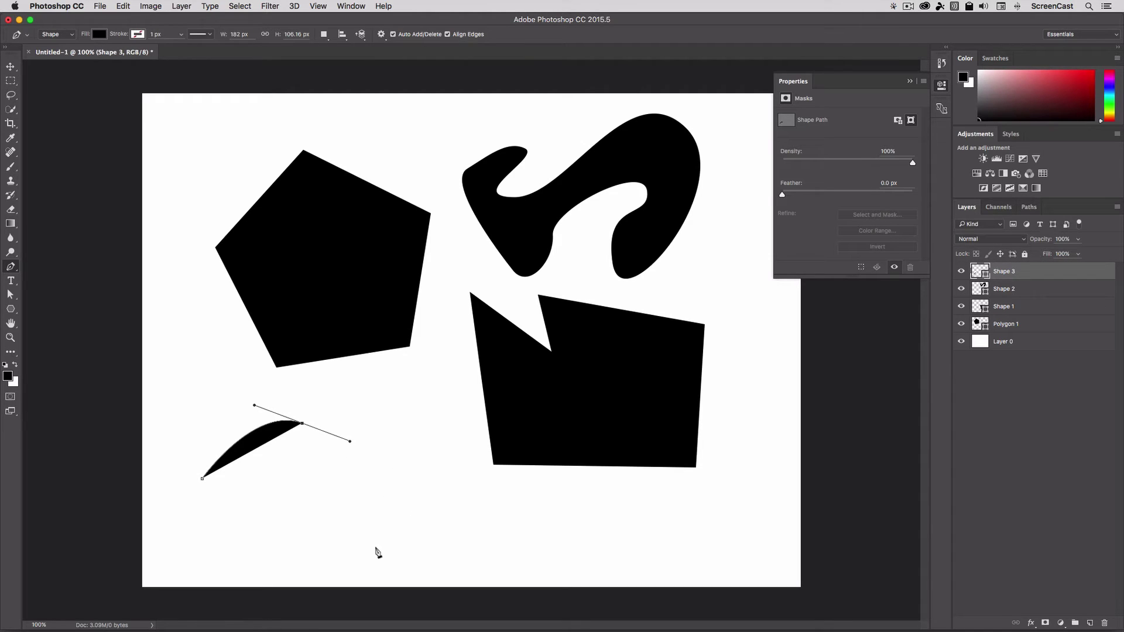
drag(422, 529, 517, 508)
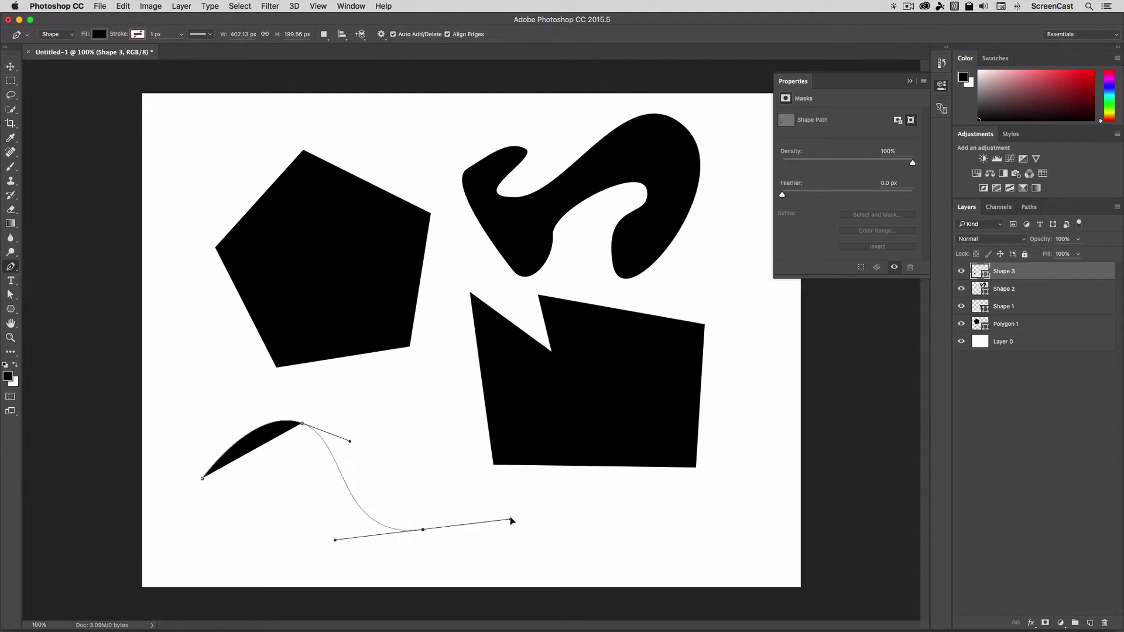
drag(589, 489, 608, 563)
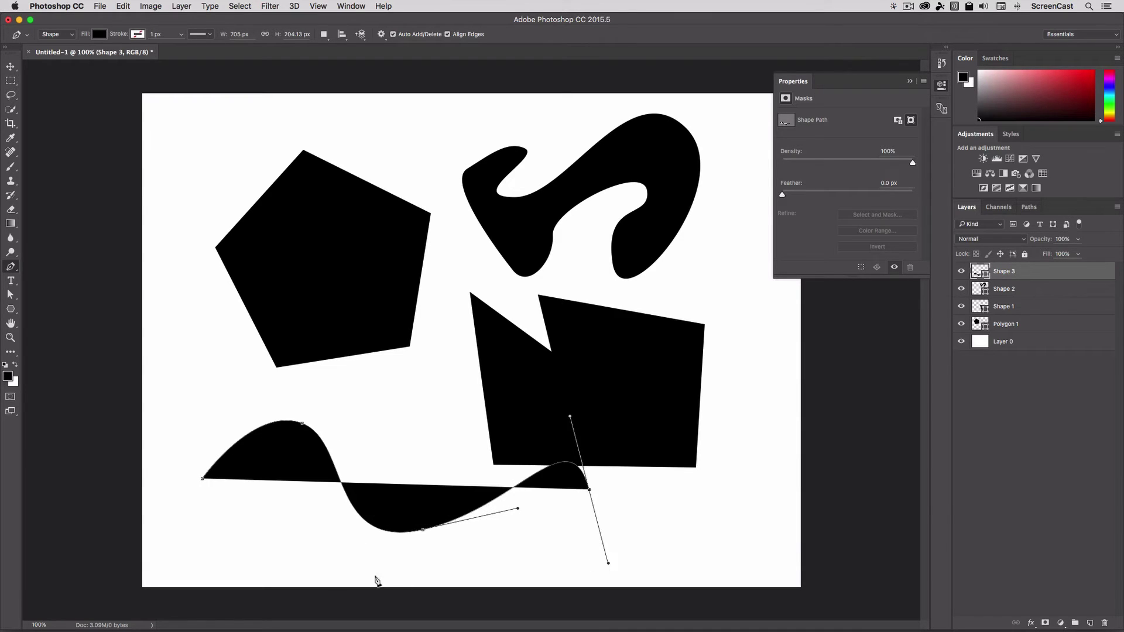
drag(316, 568, 320, 521)
drag(209, 528, 201, 539)
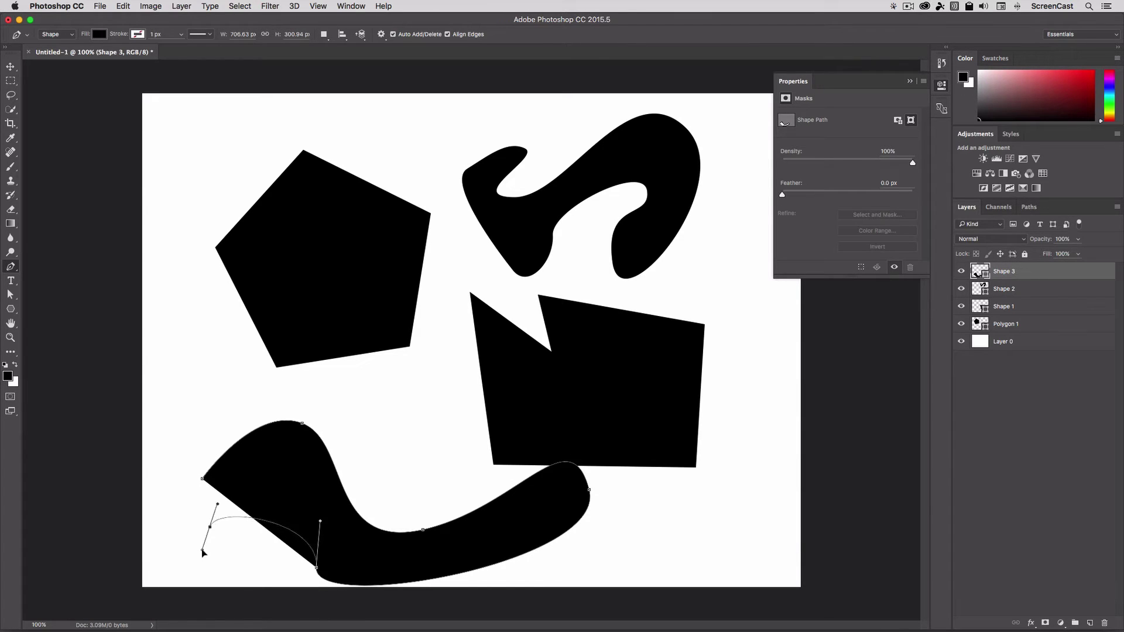
click(202, 480)
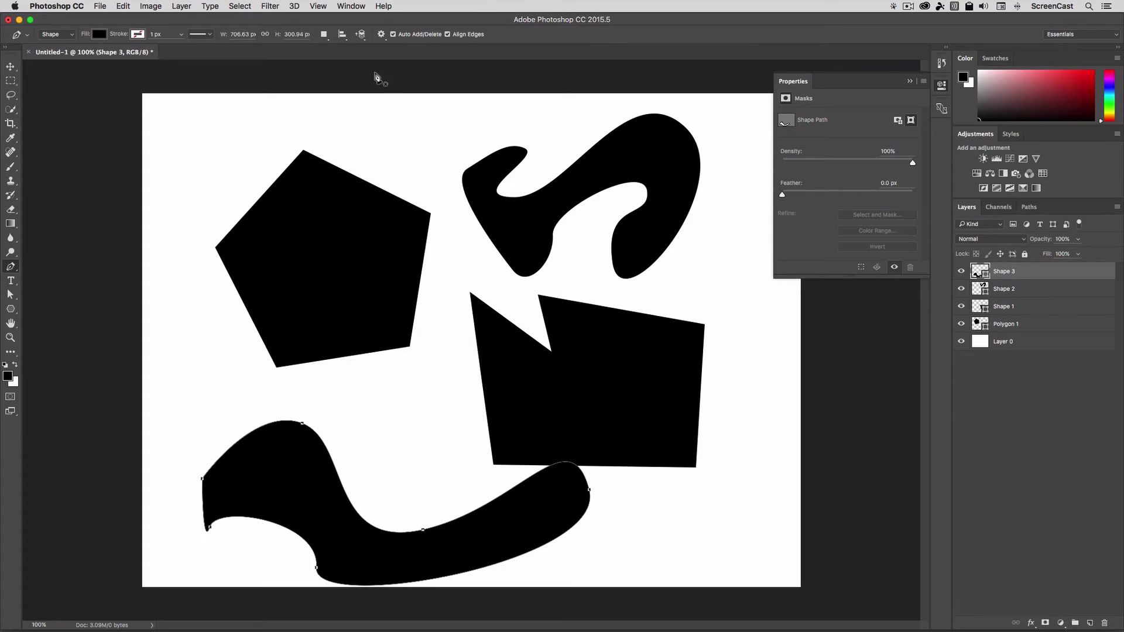
click(381, 37)
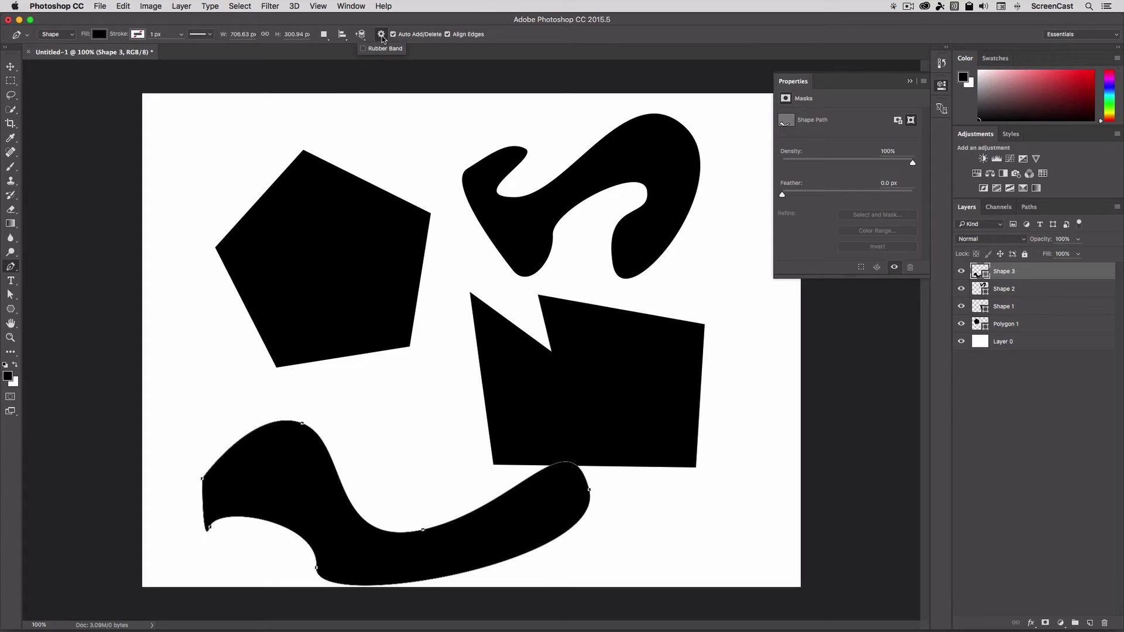
click(207, 402)
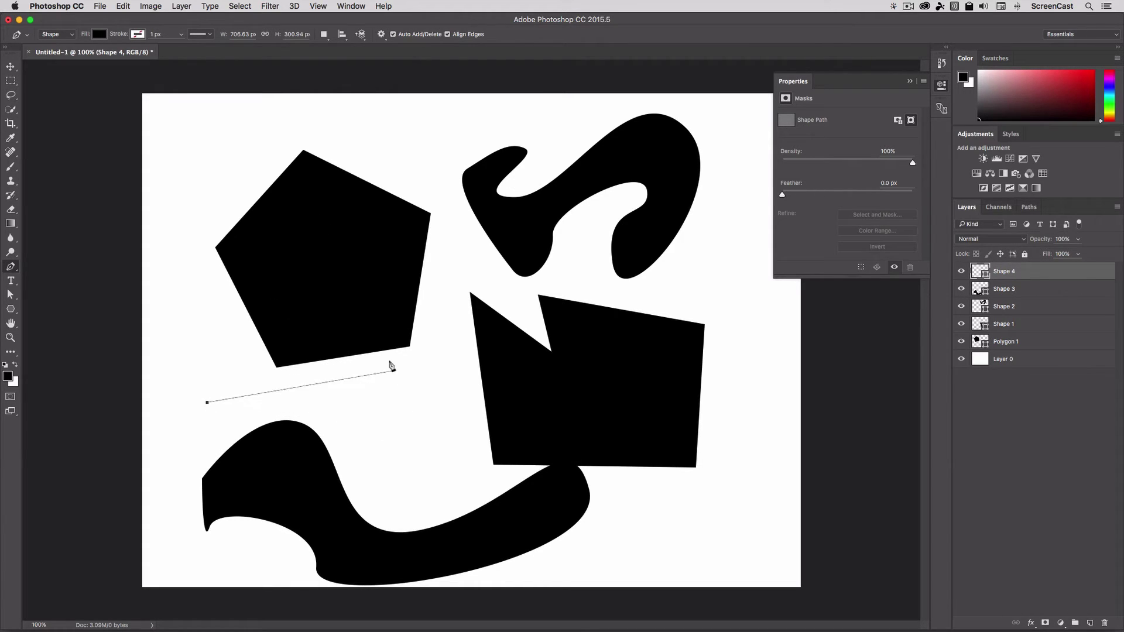
- Add curved points to Shape 4 toward the lower right and uncheck Auto Add/Delete
drag(408, 359, 467, 429)
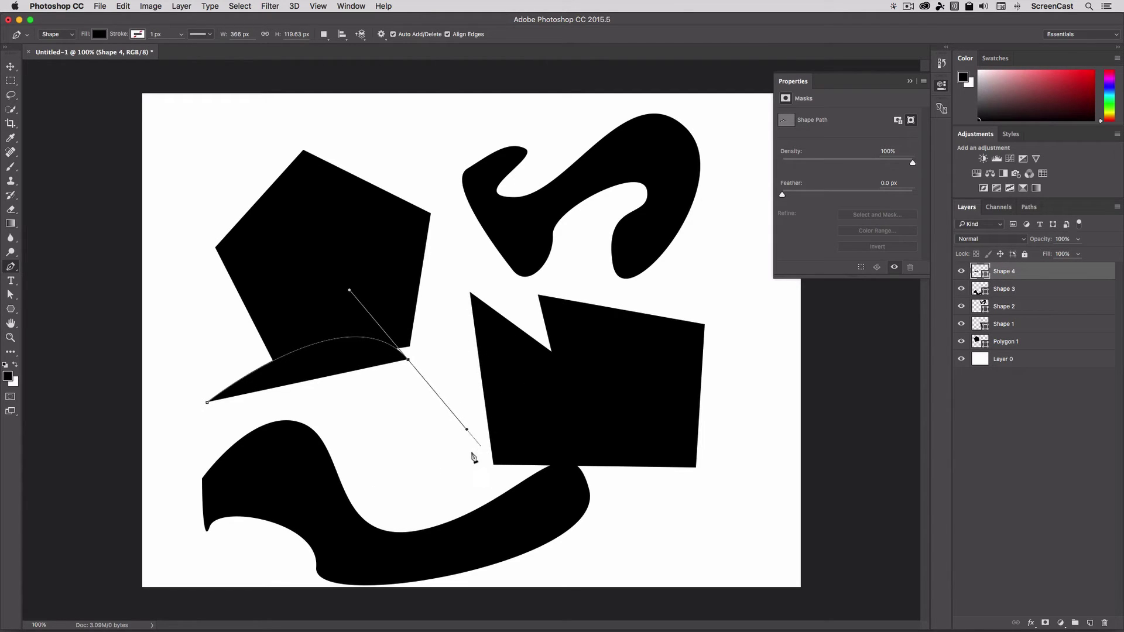
click(386, 473)
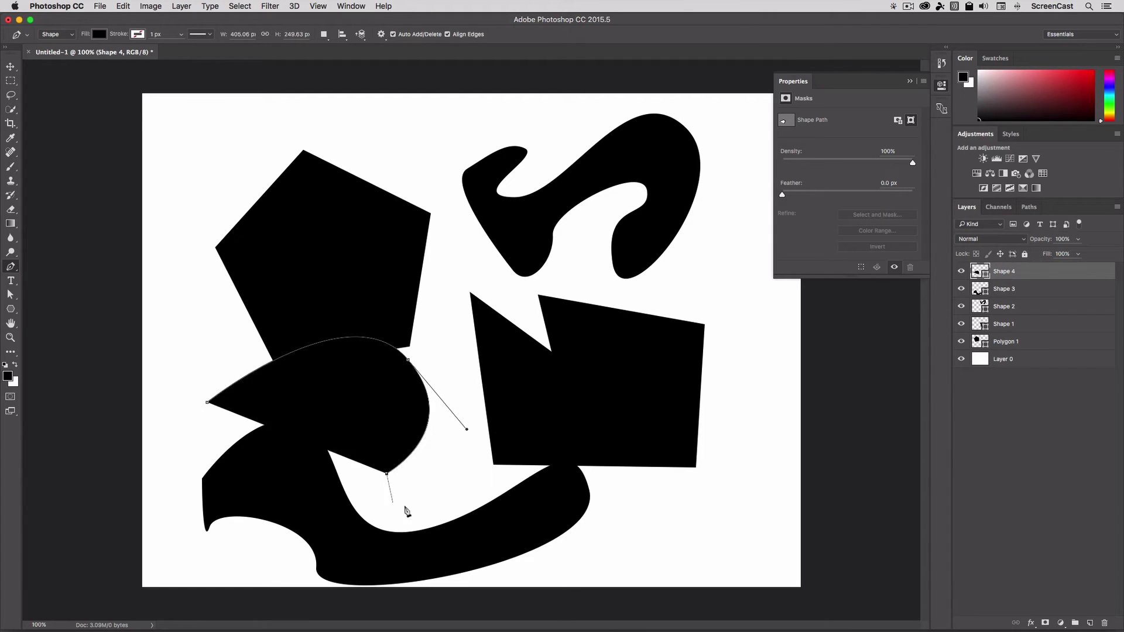
drag(631, 536, 645, 479)
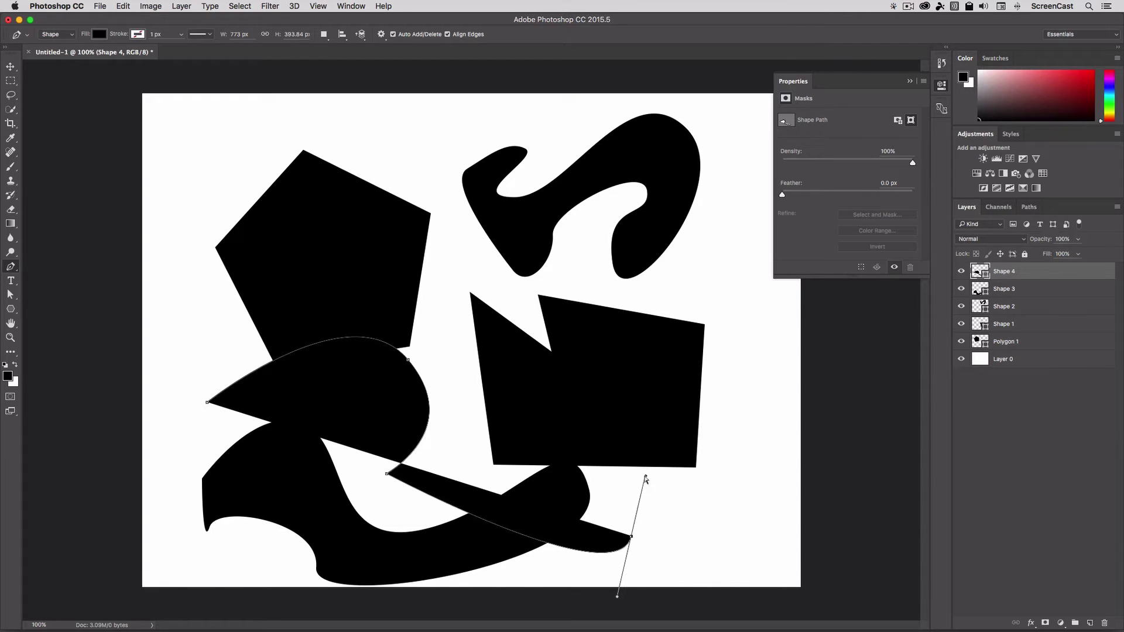
key(ctrl+a)
click(392, 35)
- Extend Shape 4 with corner and curved points up through the centre and right
click(449, 292)
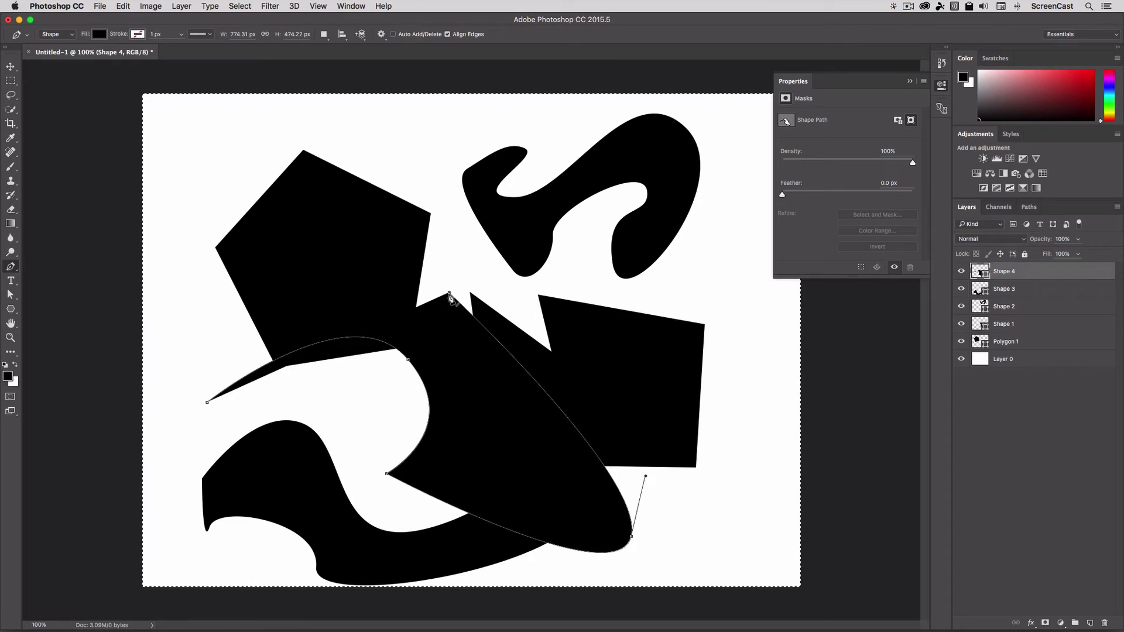
drag(457, 259, 509, 282)
drag(455, 174, 430, 141)
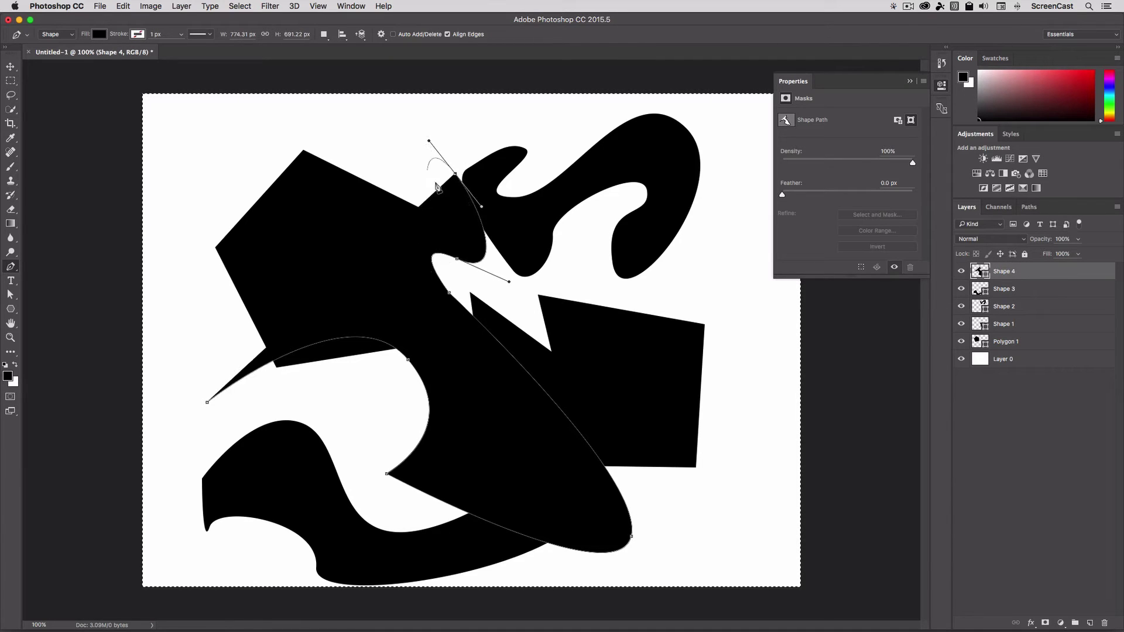
alt+click(456, 174)
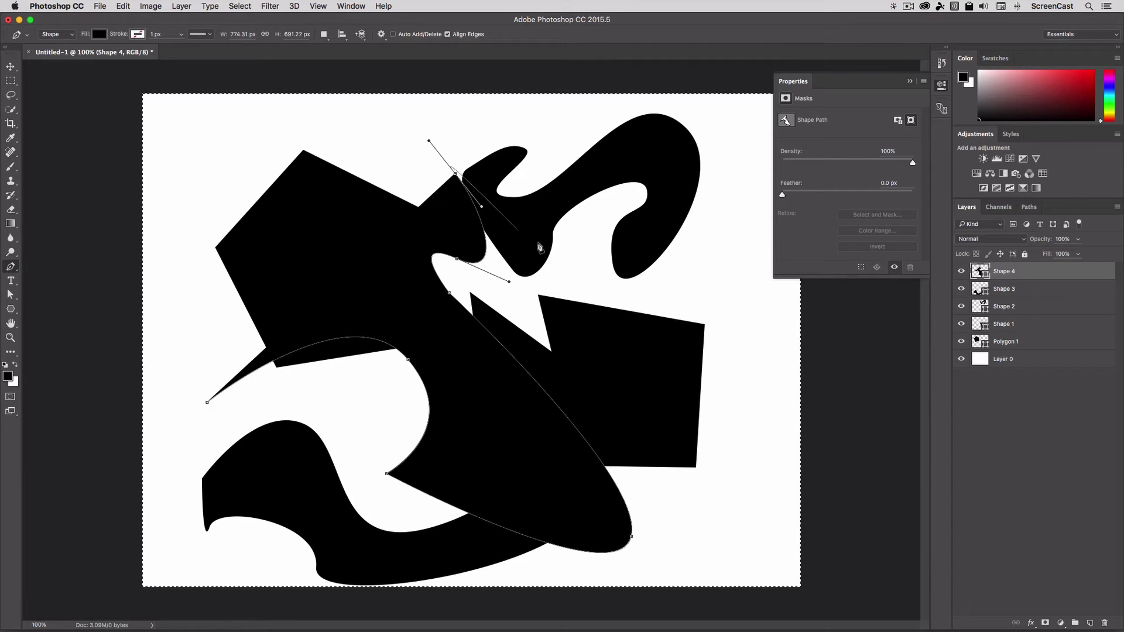
click(599, 269)
click(713, 358)
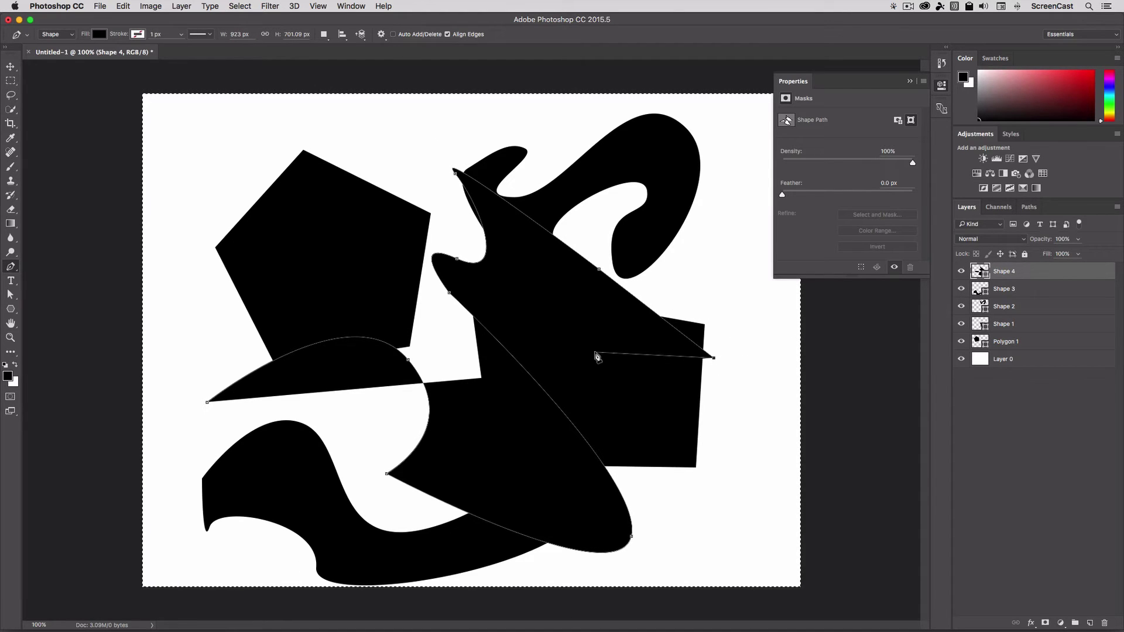
- Undo the earlier freeform shapes and remove the whole-canvas selection
key(ctrl+alt+z)
key(ctrl+alt+z)
key(ctrl+alt+z)
key(ctrl+alt+z)
key(ctrl+alt+z)
key(ctrl+alt+z)
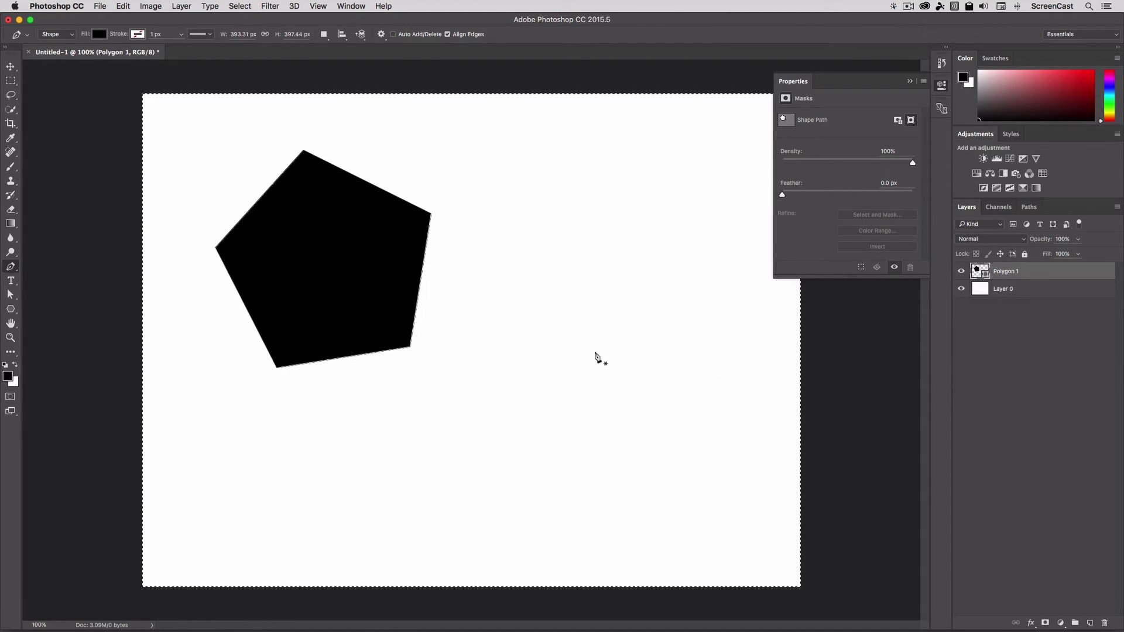
key(ctrl+alt+z)
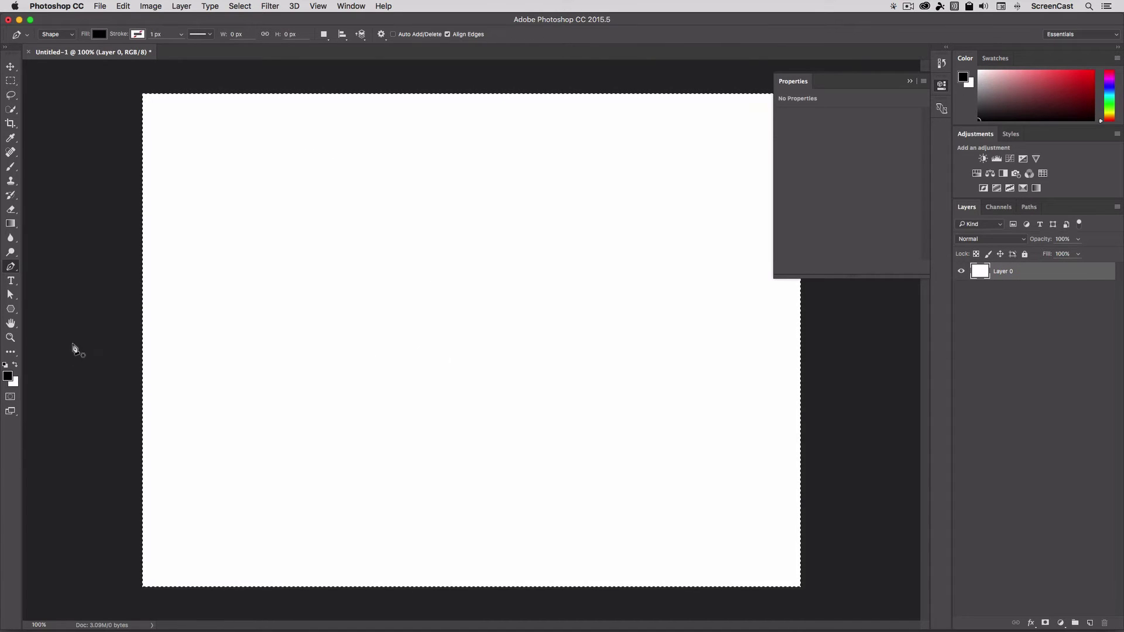
key(ctrl+d)
- Draw a wavy black Shape 1 of three alternating arches across the canvas middle
click(260, 305)
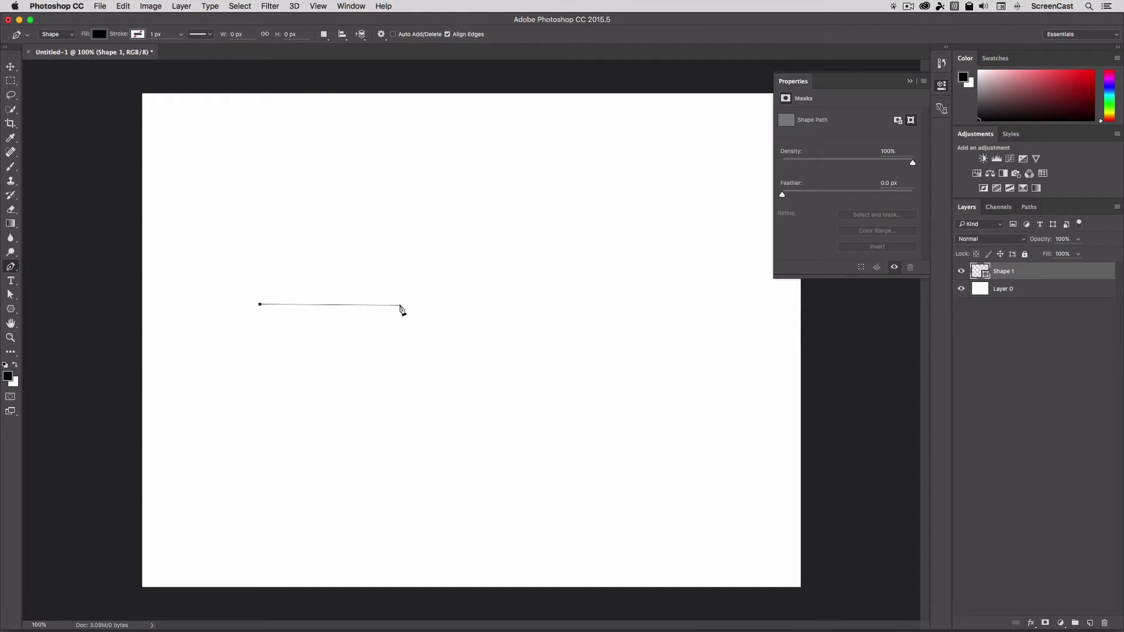
drag(400, 306, 402, 414)
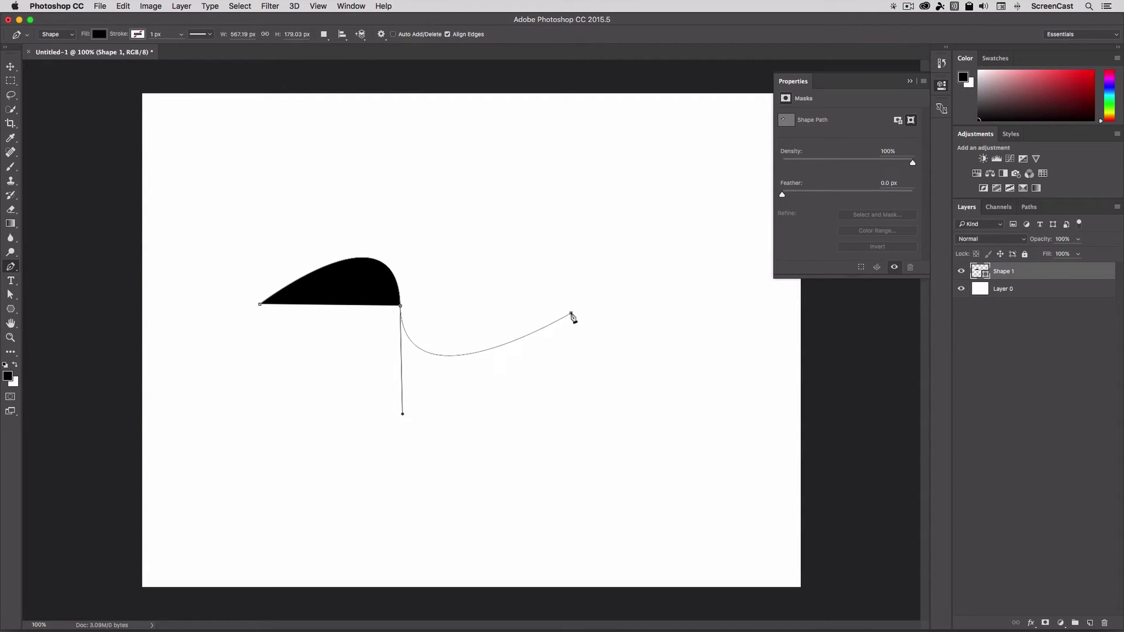
drag(570, 313, 569, 214)
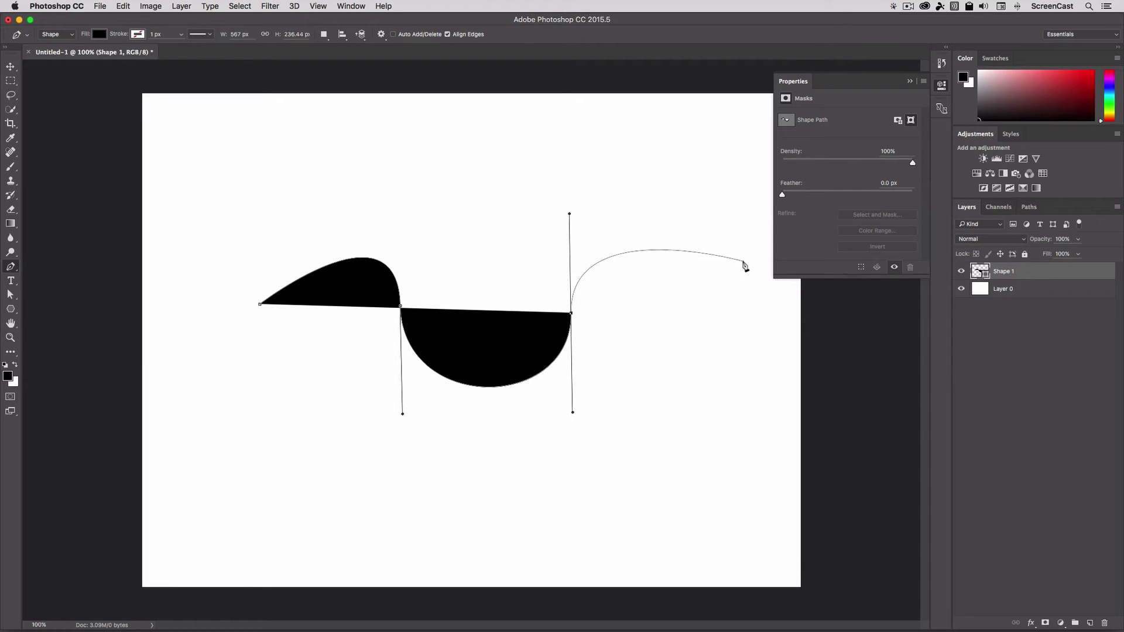
drag(741, 308, 746, 410)
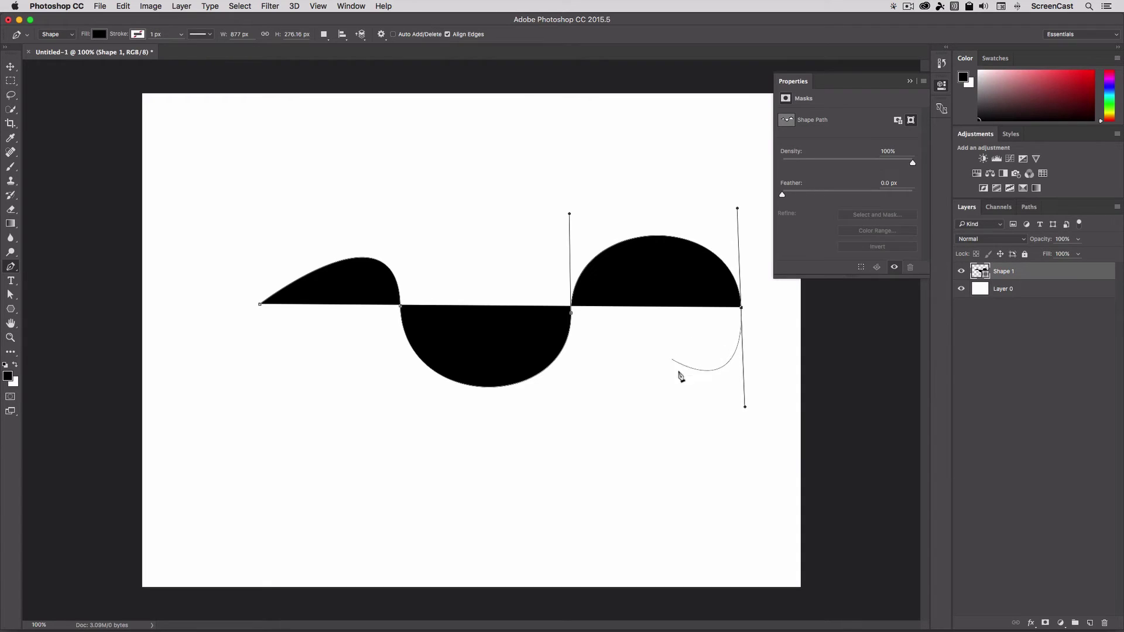
key(Escape)
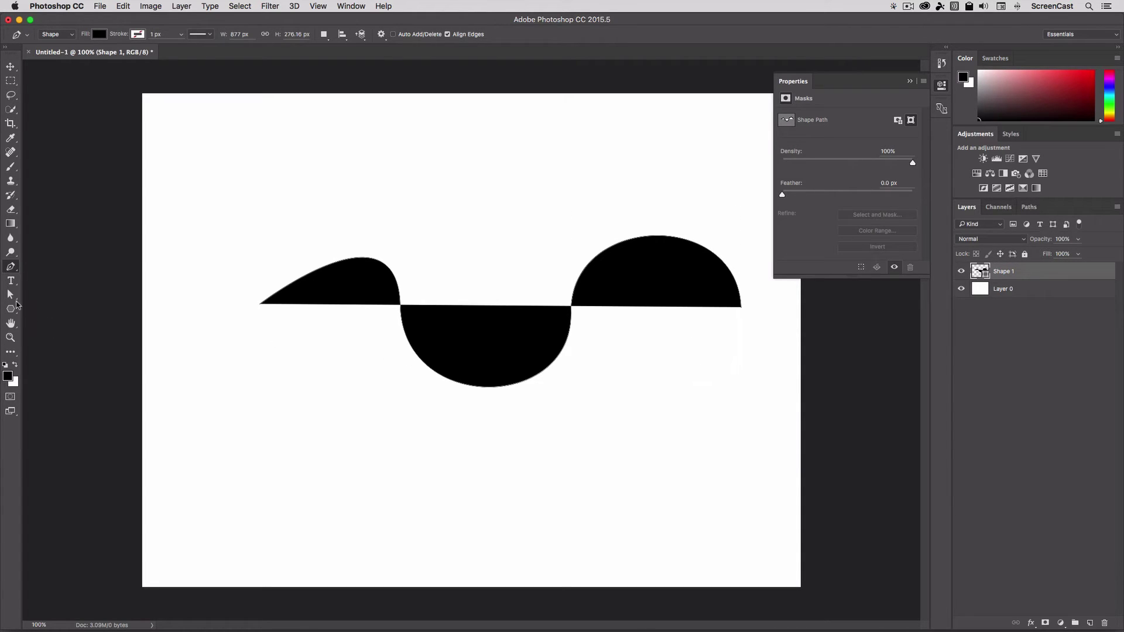
- Drag the wave's middle anchor handles independently to form a cusp and reshape the right arch
click(13, 298)
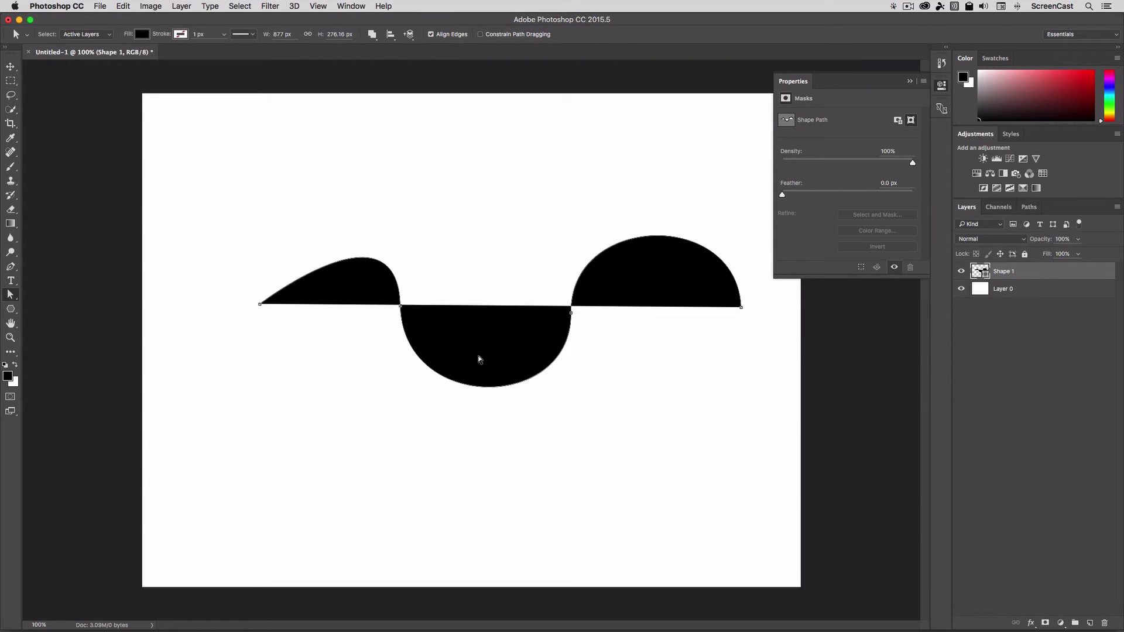
click(572, 317)
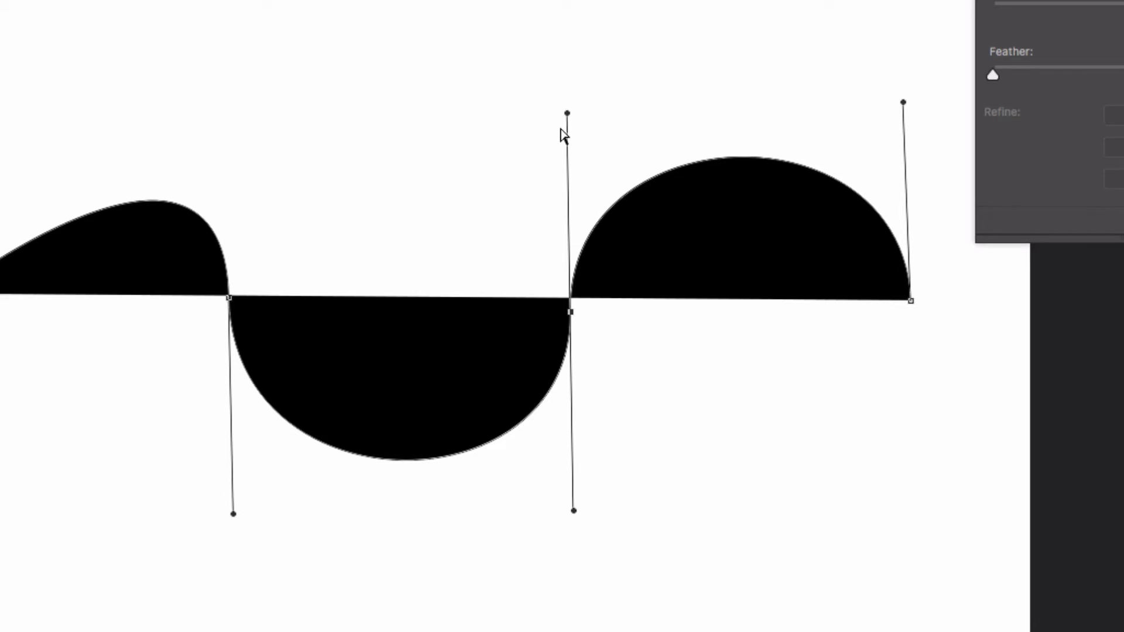
mouse_move(566, 113)
mouse_down()
mouse_move(486, 138)
mouse_move(444, 173)
mouse_move(556, 149)
mouse_move(646, 148)
mouse_up()
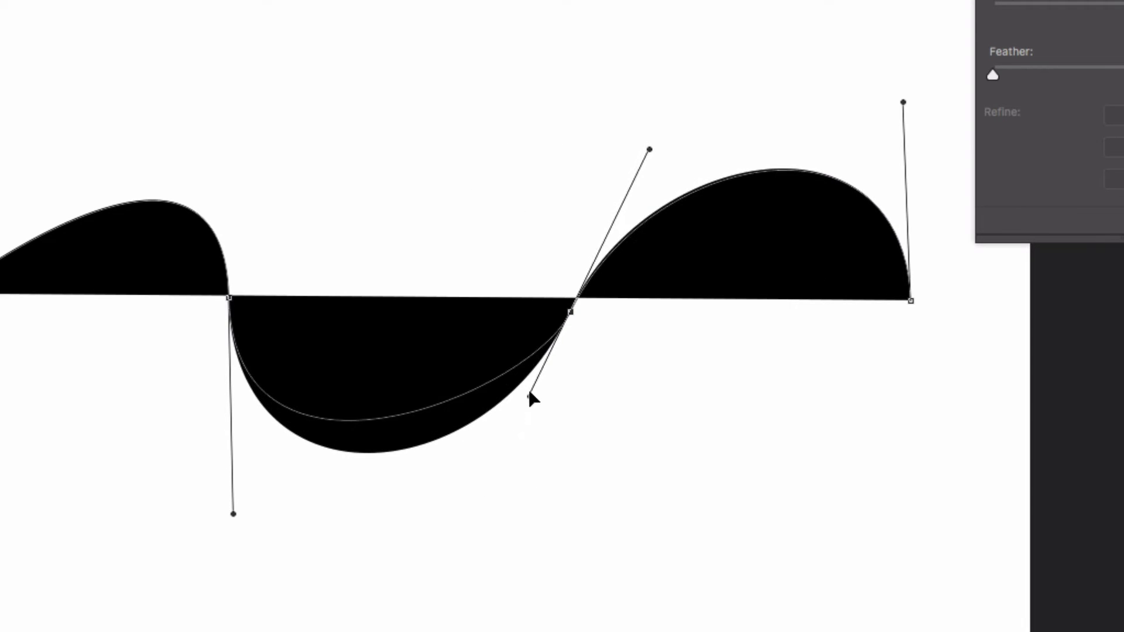
mouse_move(488, 492)
mouse_down()
mouse_move(555, 351)
mouse_move(505, 597)
mouse_move(585, 372)
mouse_move(642, 427)
mouse_move(645, 509)
mouse_move(466, 511)
mouse_move(610, 502)
mouse_move(725, 460)
mouse_move(515, 507)
mouse_move(483, 503)
mouse_move(645, 504)
mouse_move(572, 501)
mouse_up()
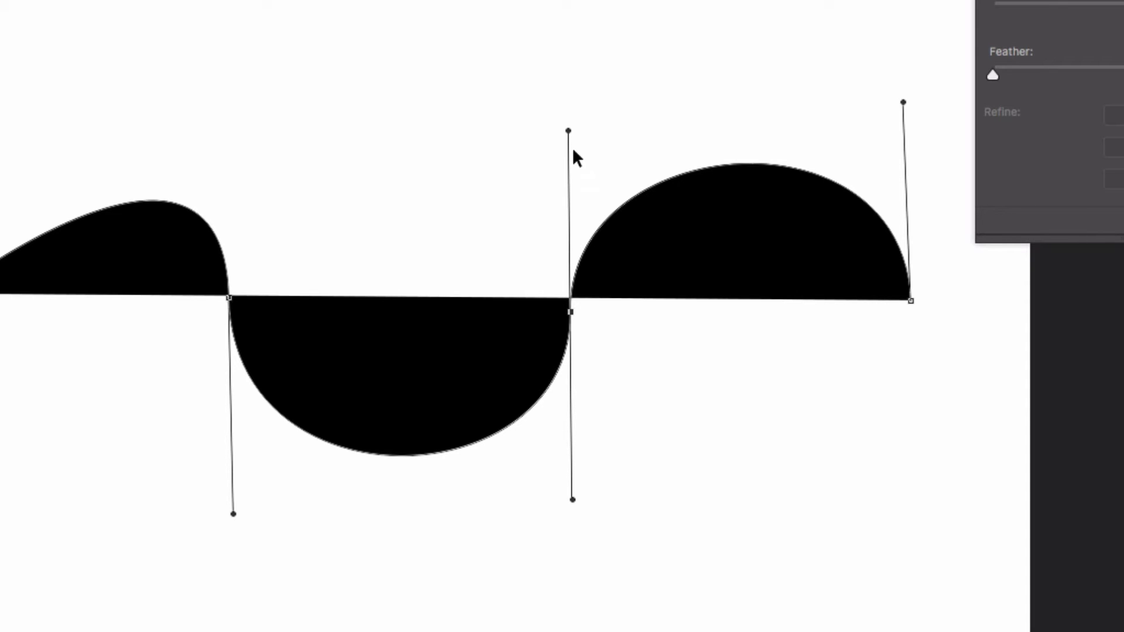
mouse_move(568, 130)
mouse_down()
mouse_move(524, 134)
mouse_move(571, 133)
mouse_move(497, 154)
mouse_up()
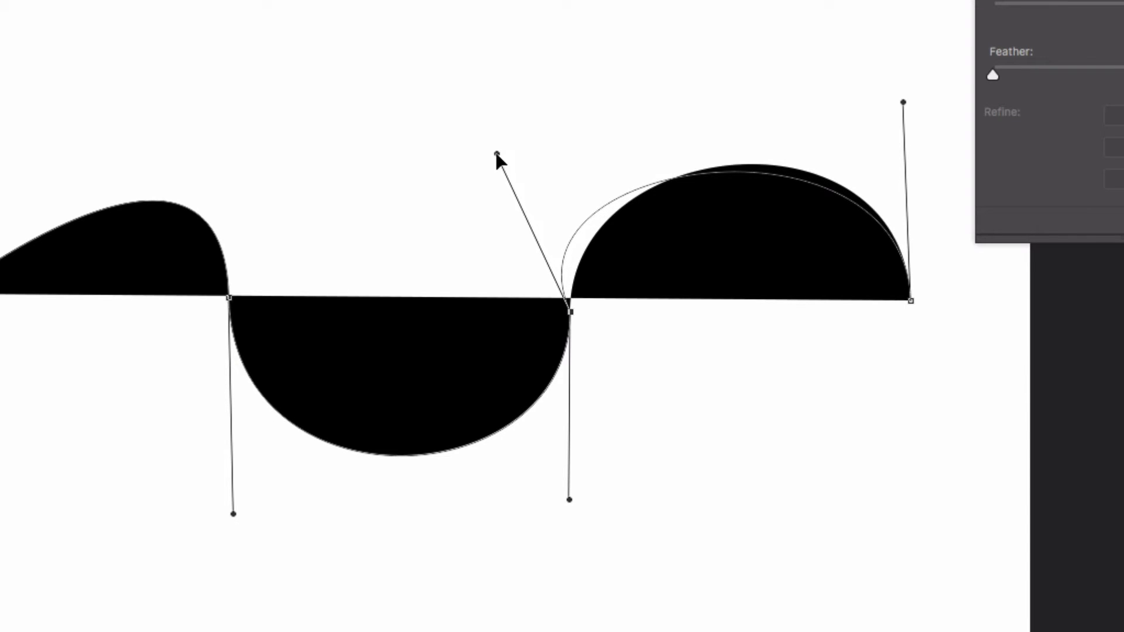
mouse_move(497, 154)
mouse_down()
mouse_move(454, 170)
mouse_move(665, 155)
mouse_move(515, 163)
mouse_move(464, 185)
mouse_move(708, 293)
mouse_move(669, 328)
mouse_move(447, 179)
mouse_move(575, 156)
mouse_move(626, 392)
mouse_move(520, 167)
mouse_move(413, 199)
mouse_up()
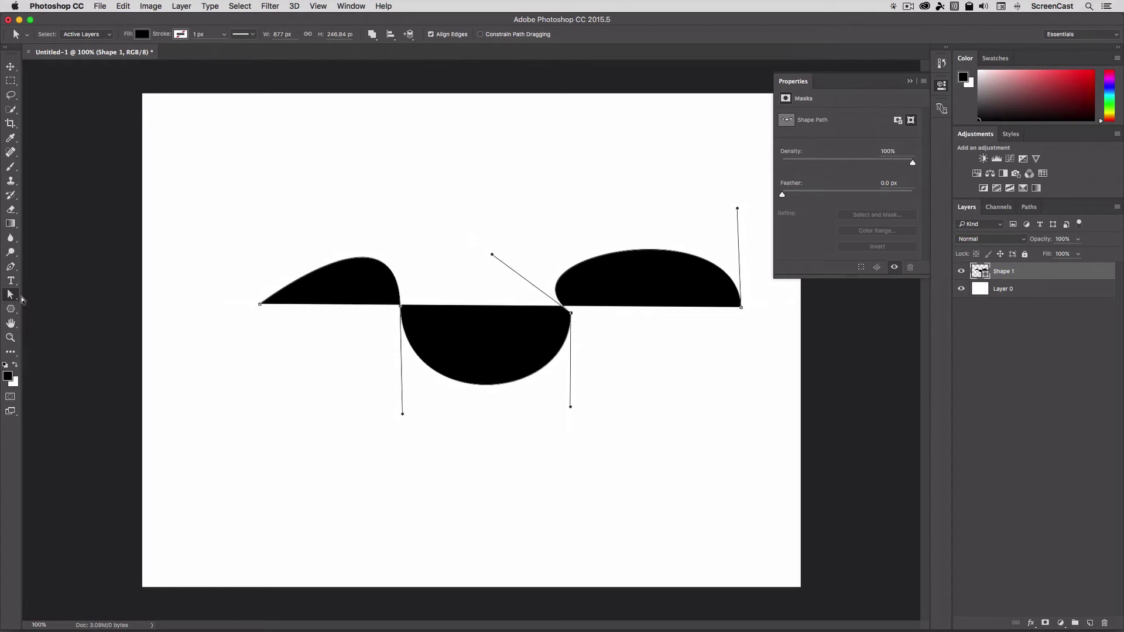
click(13, 297)
click(10, 267)
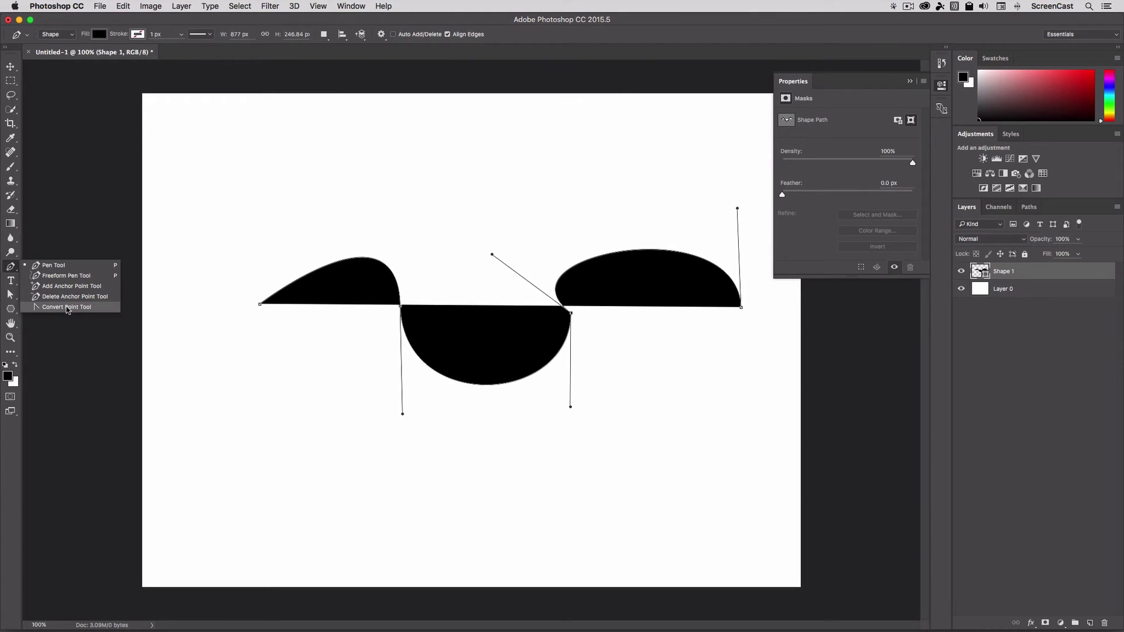
click(67, 308)
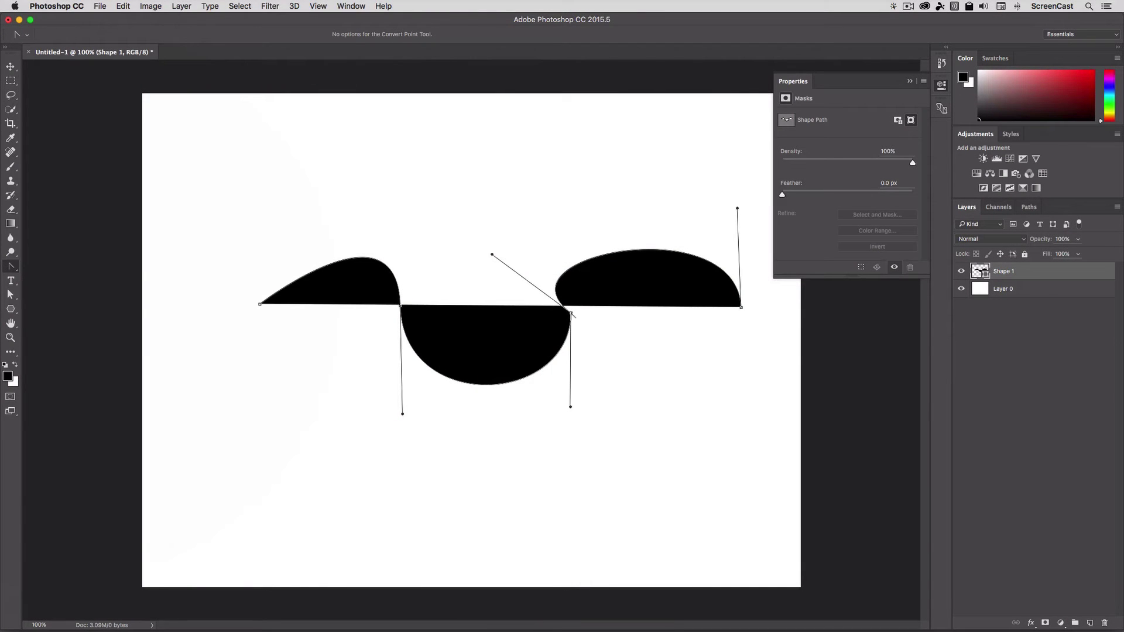
click(570, 315)
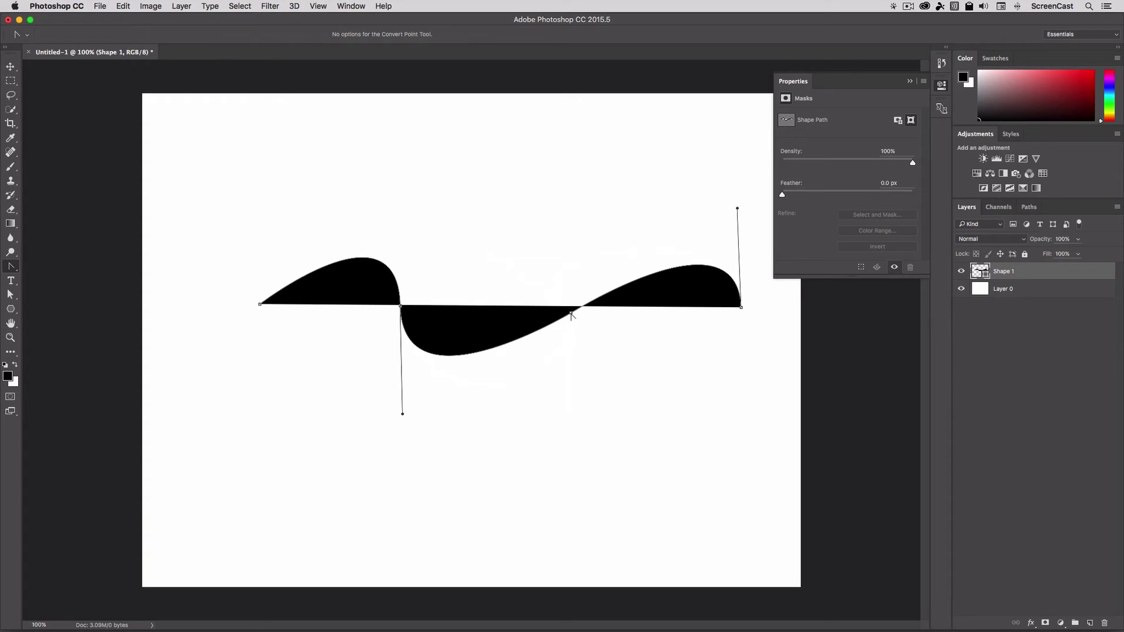
mouse_move(570, 314)
mouse_down()
mouse_move(527, 358)
mouse_move(576, 237)
mouse_up()
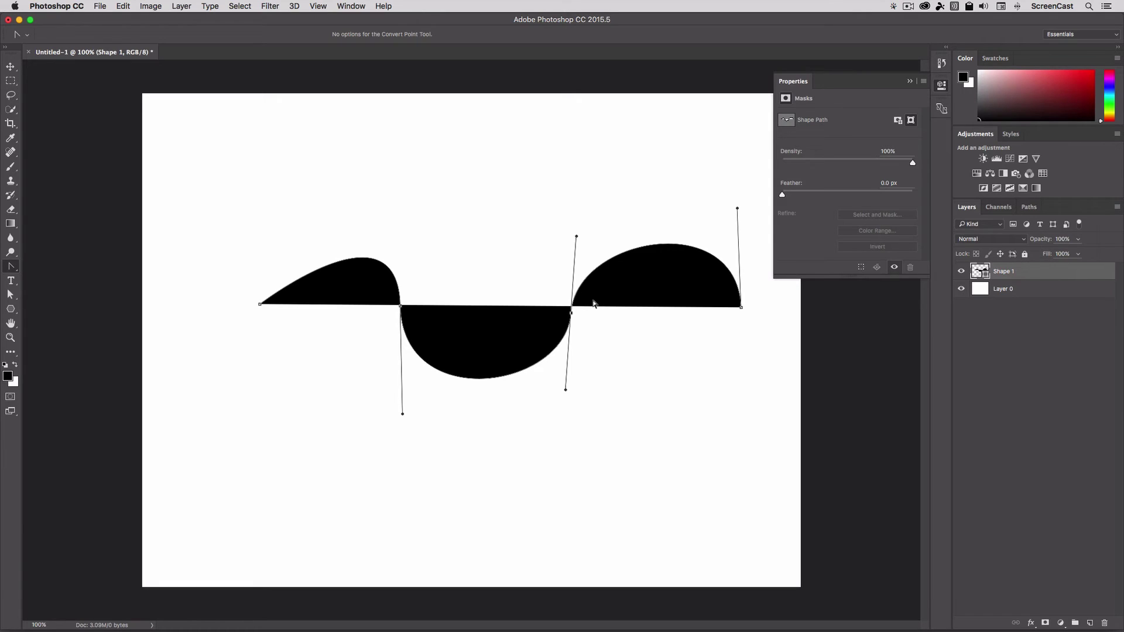
right_click(10, 269)
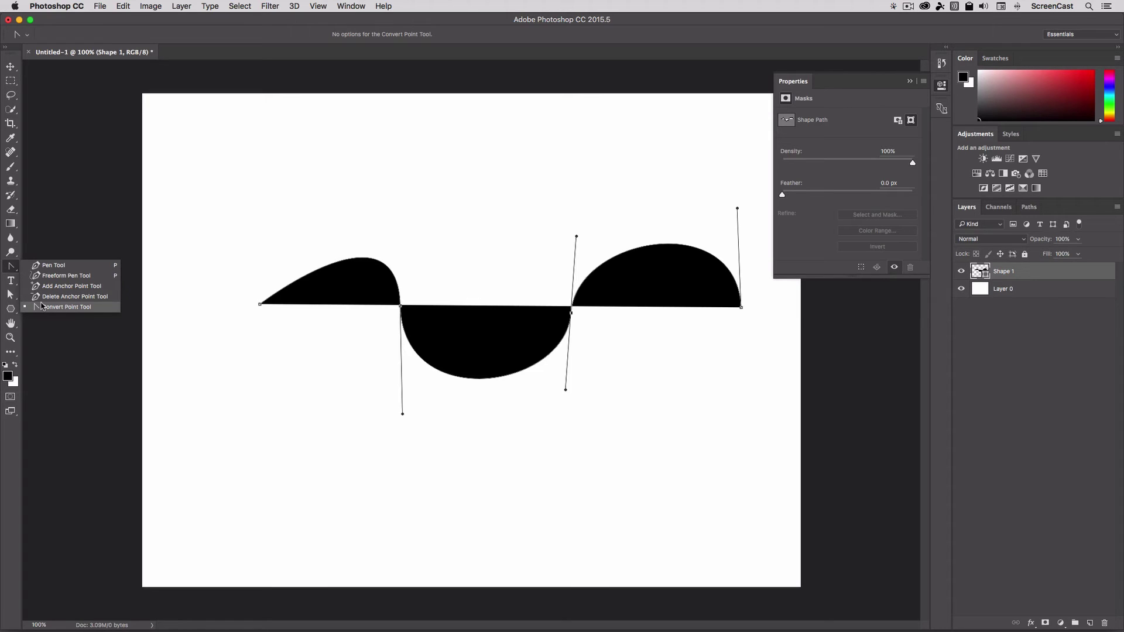
click(12, 269)
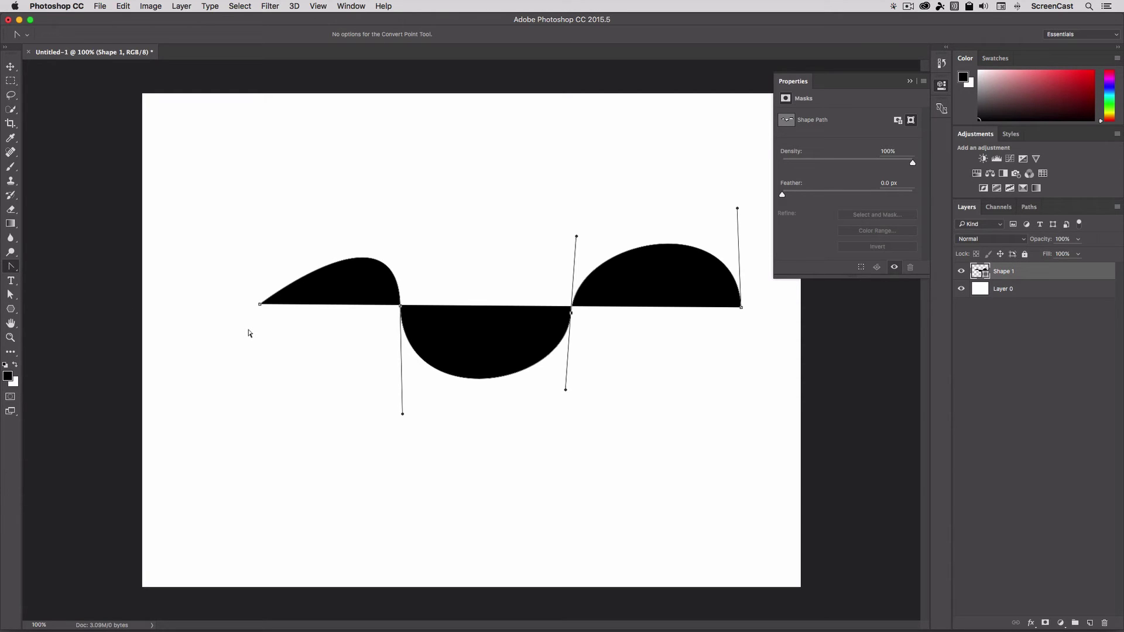
- Delete the wave shape, deselect Layer 0, and bring up the shape-tools flyout
key(Delete)
key(Delete)
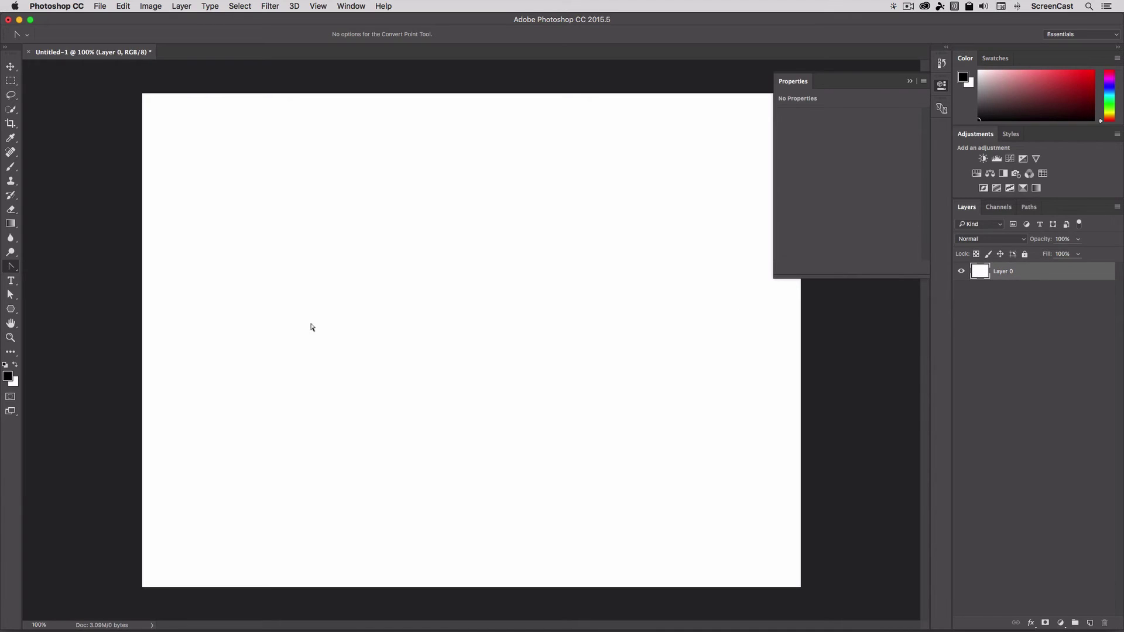
click(996, 338)
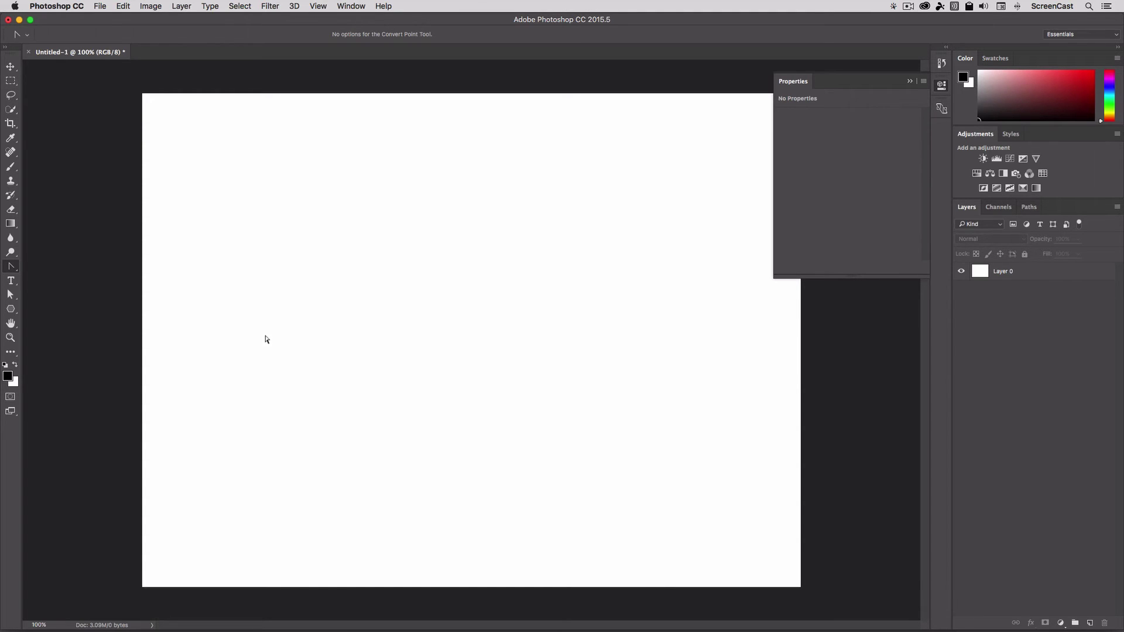
click(11, 308)
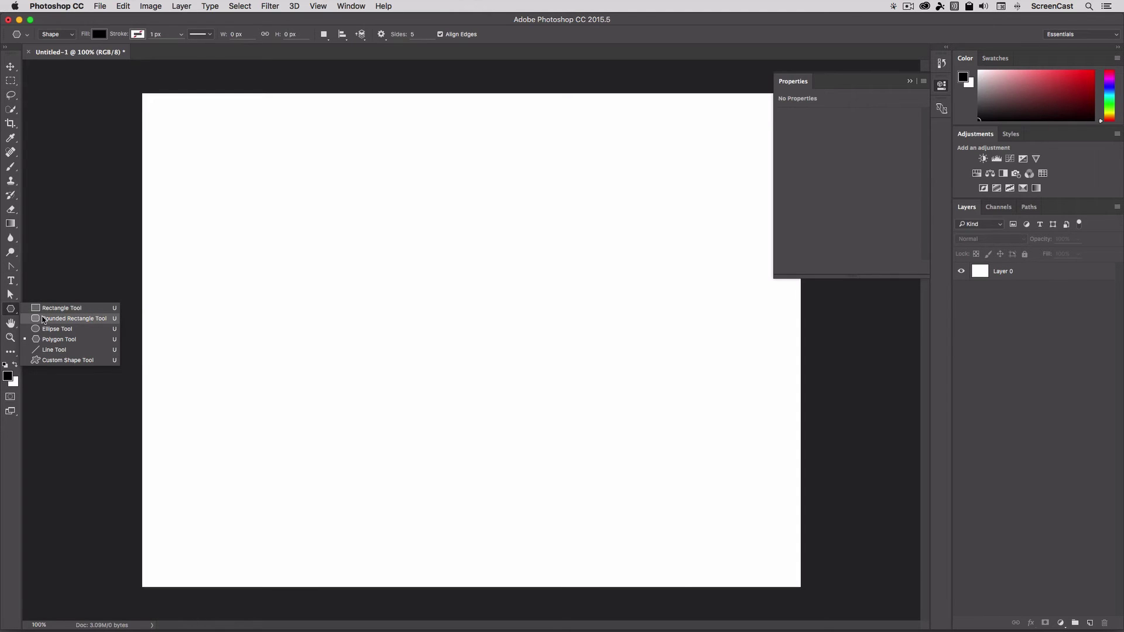
- Draw two tall black rounded rectangles near the top of the canvas
click(43, 319)
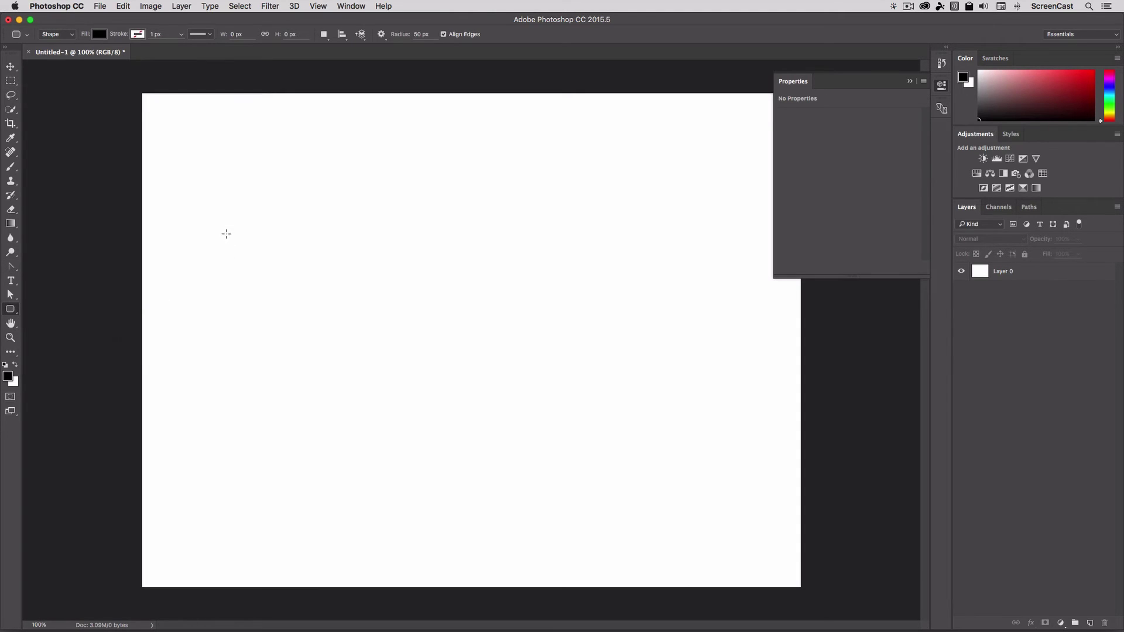
drag(225, 231, 287, 322)
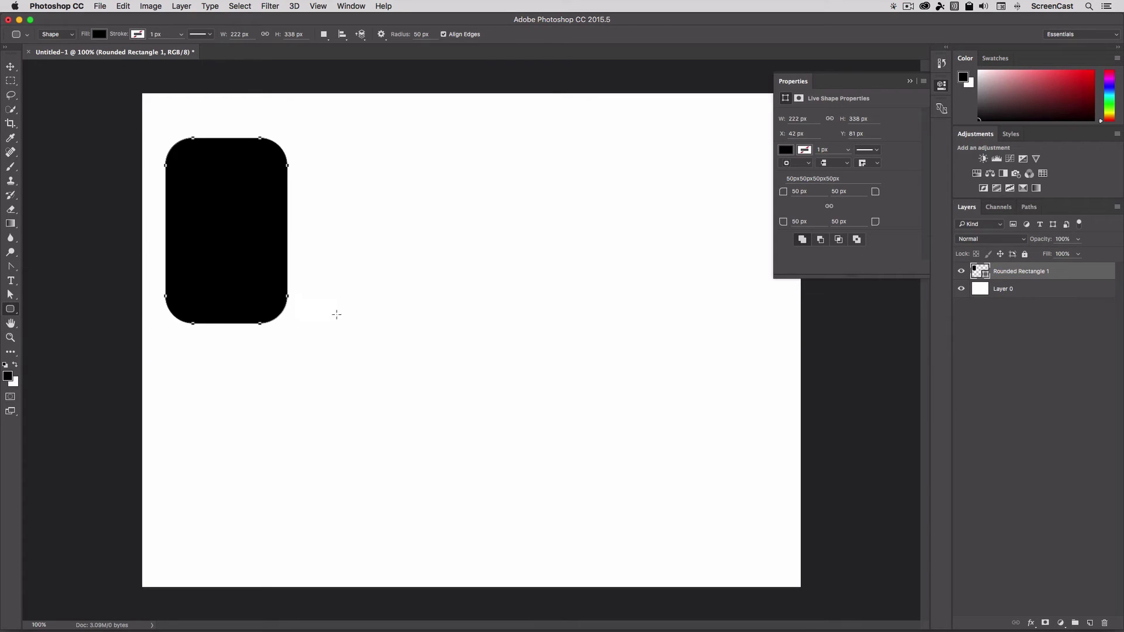
drag(500, 182, 552, 281)
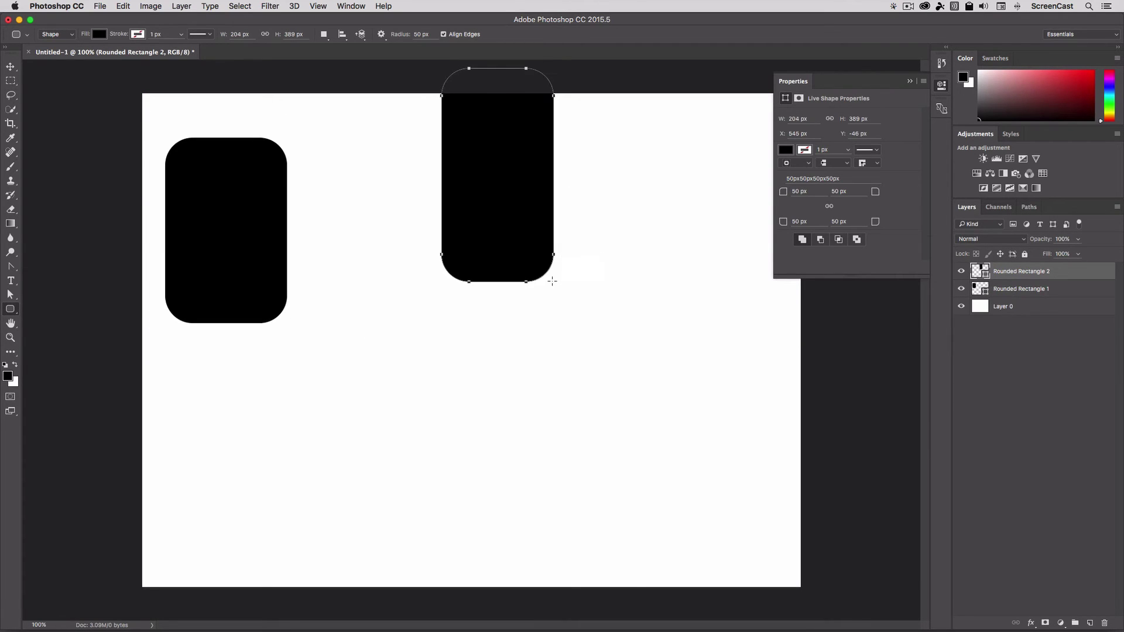
- Reposition the two rounded rectangles side by side on the canvas
key(v)
drag(520, 248, 529, 310)
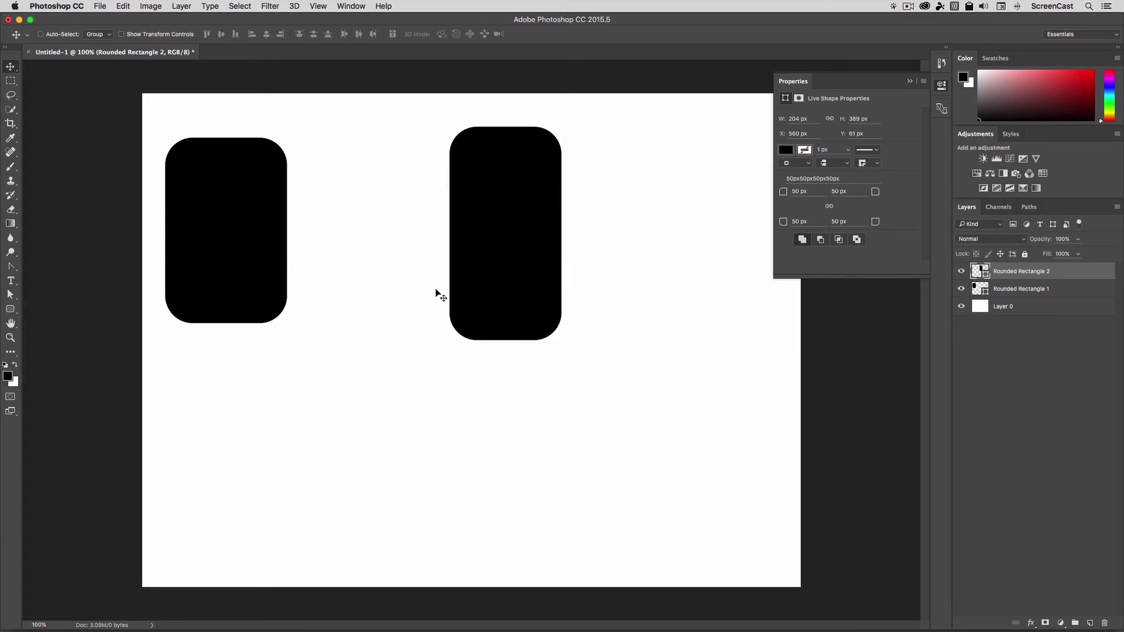
drag(240, 246, 281, 258)
key(a)
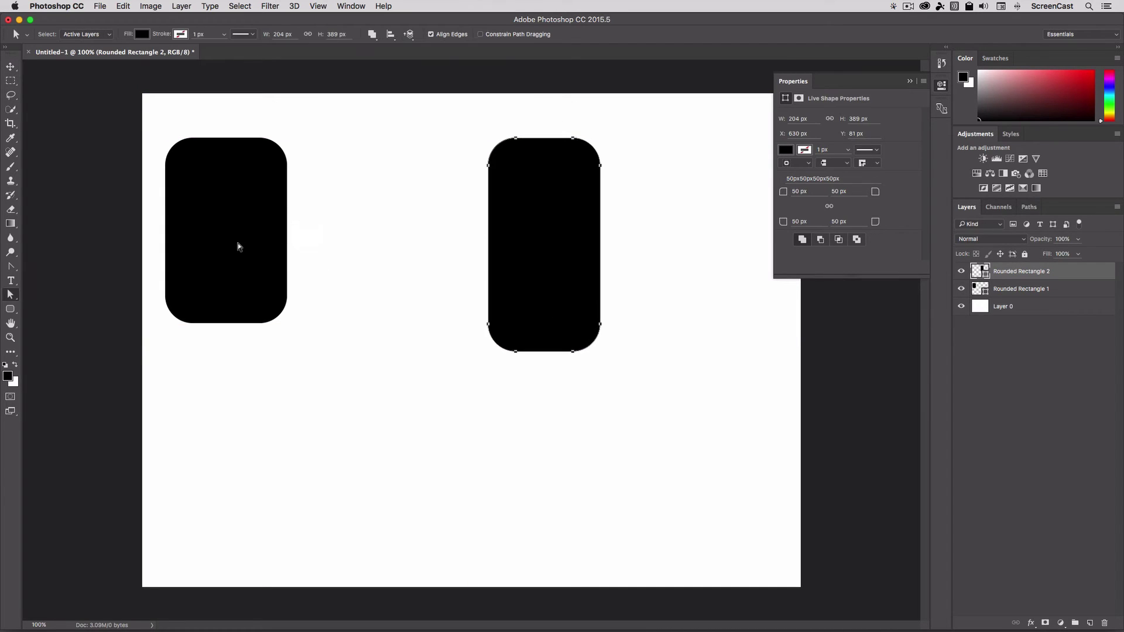
drag(241, 234, 317, 276)
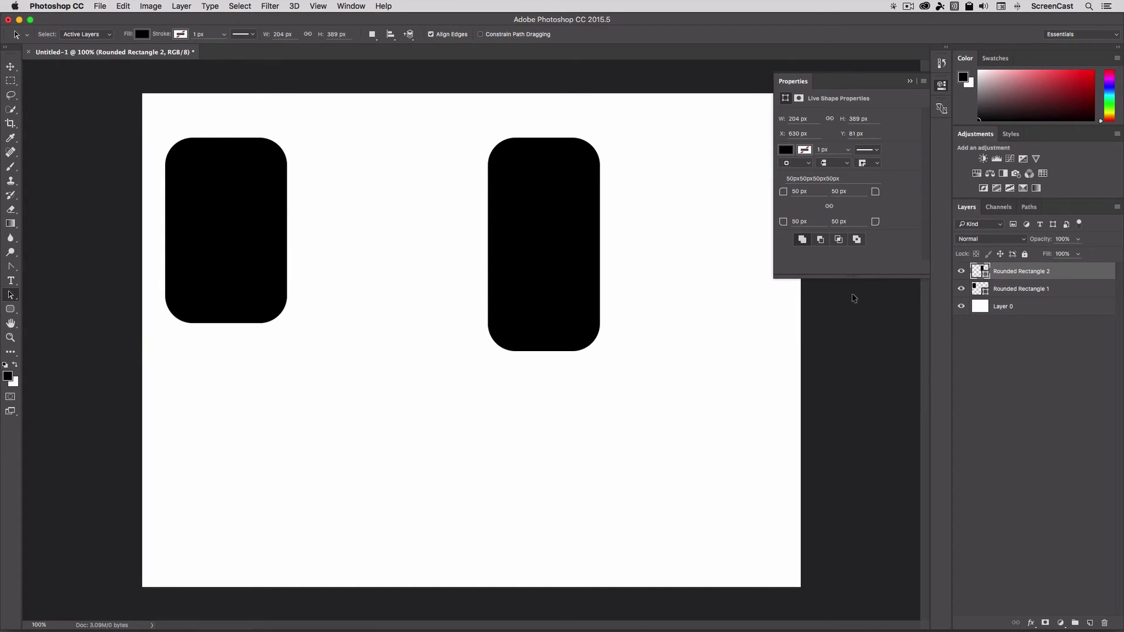
click(1031, 271)
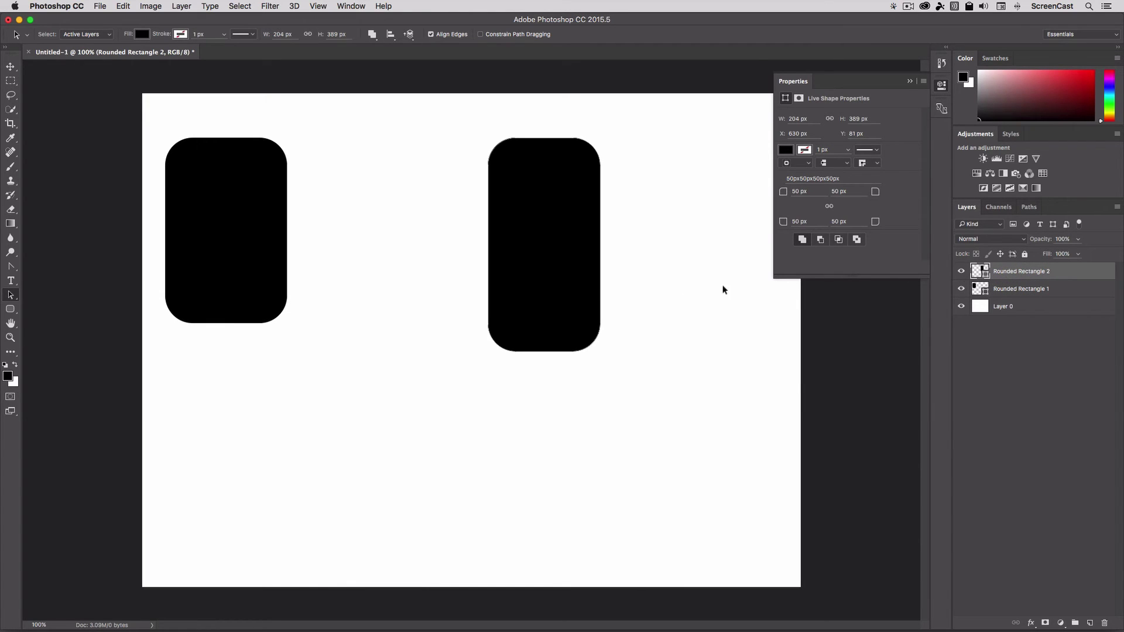
drag(595, 285, 504, 284)
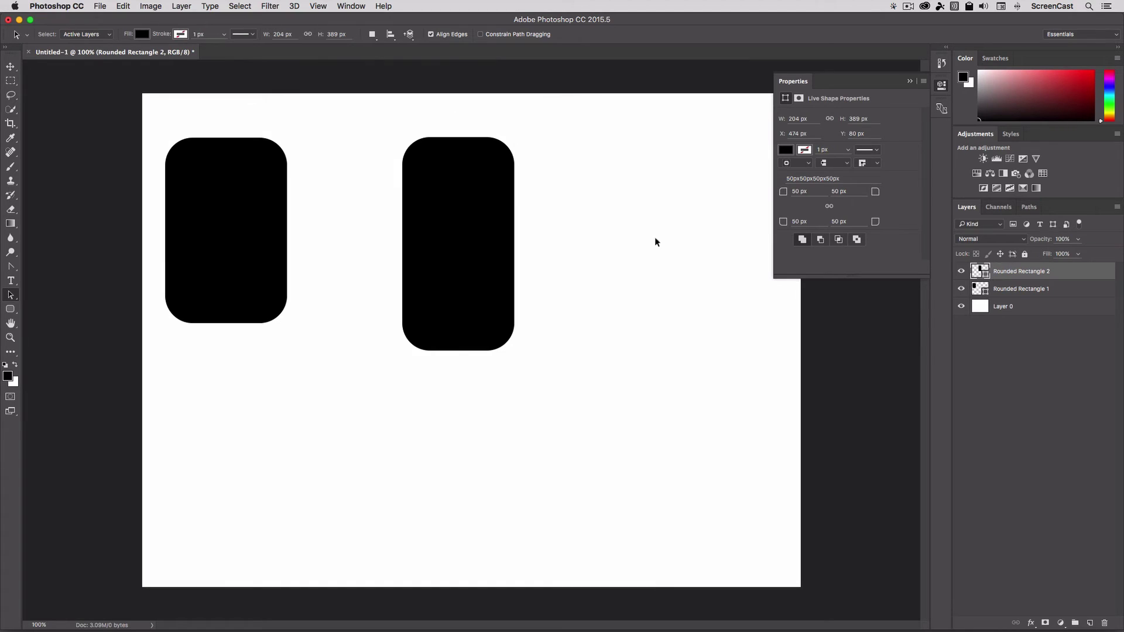
mouse_move(473, 238)
mouse_down()
mouse_move(515, 273)
mouse_move(337, 249)
mouse_up()
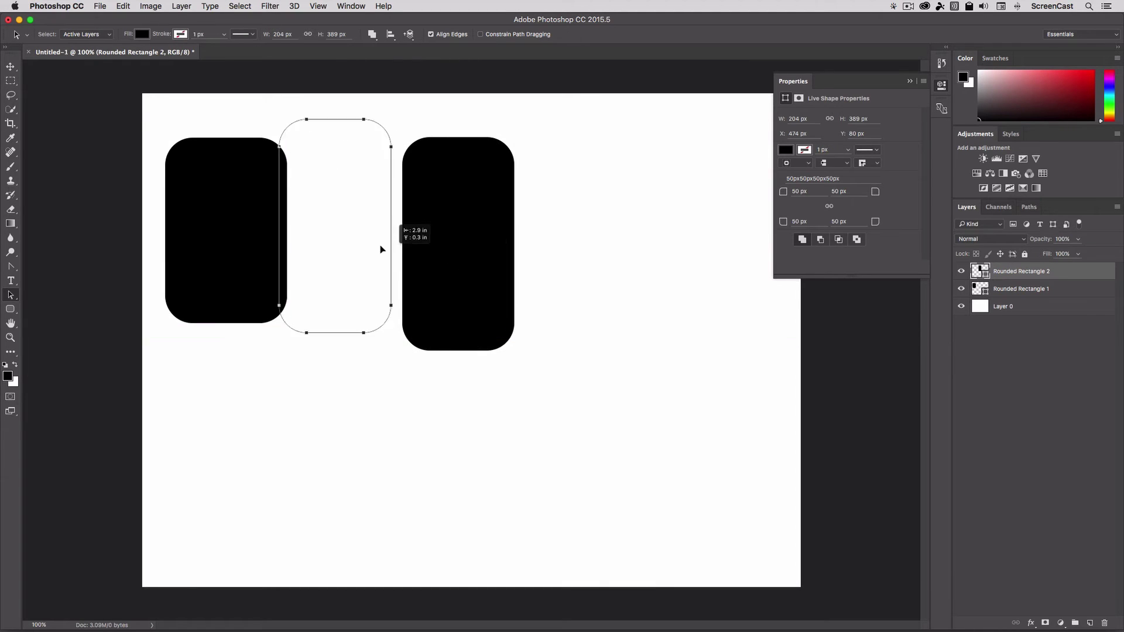
- Try another path operation on the second rectangle, restore solid black, then delete it
click(839, 241)
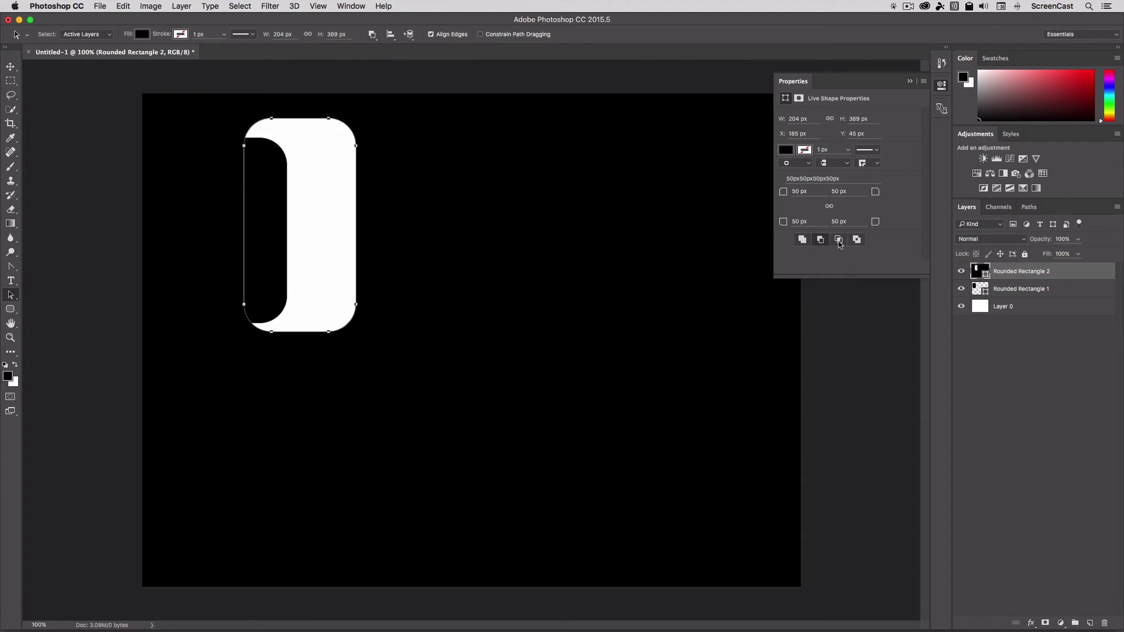
click(1010, 351)
click(990, 291)
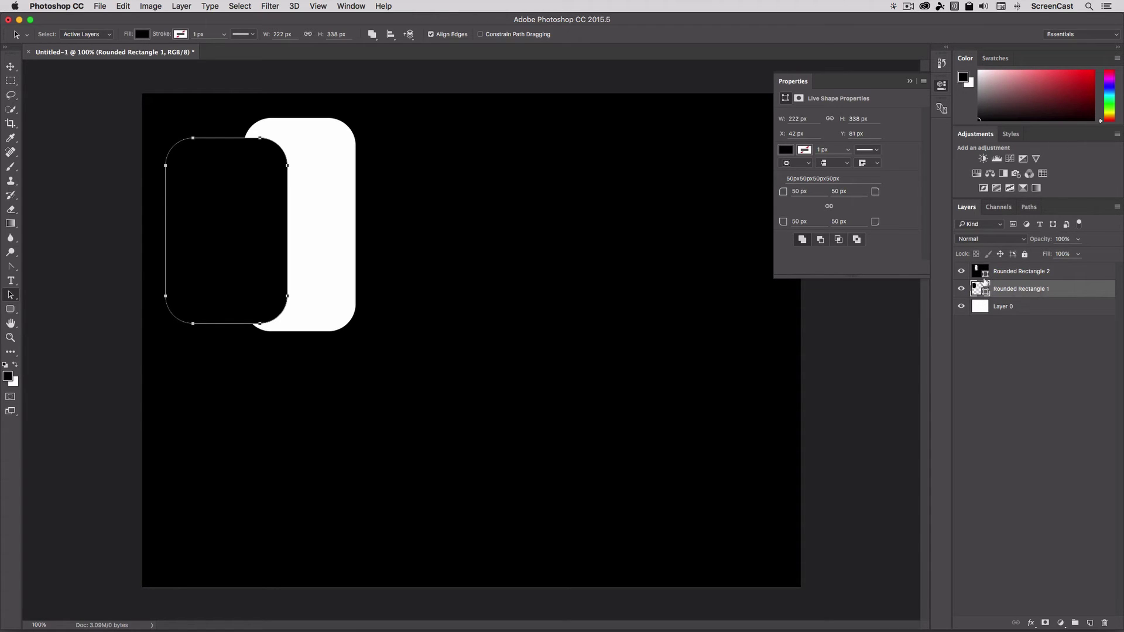
click(982, 274)
click(846, 240)
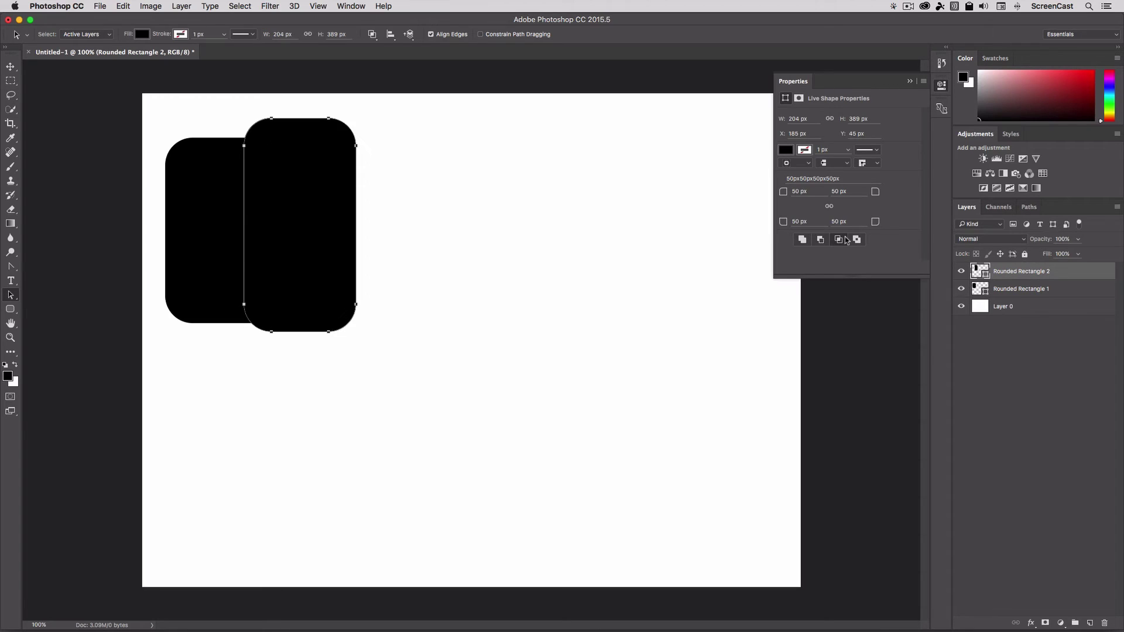
drag(342, 234, 494, 252)
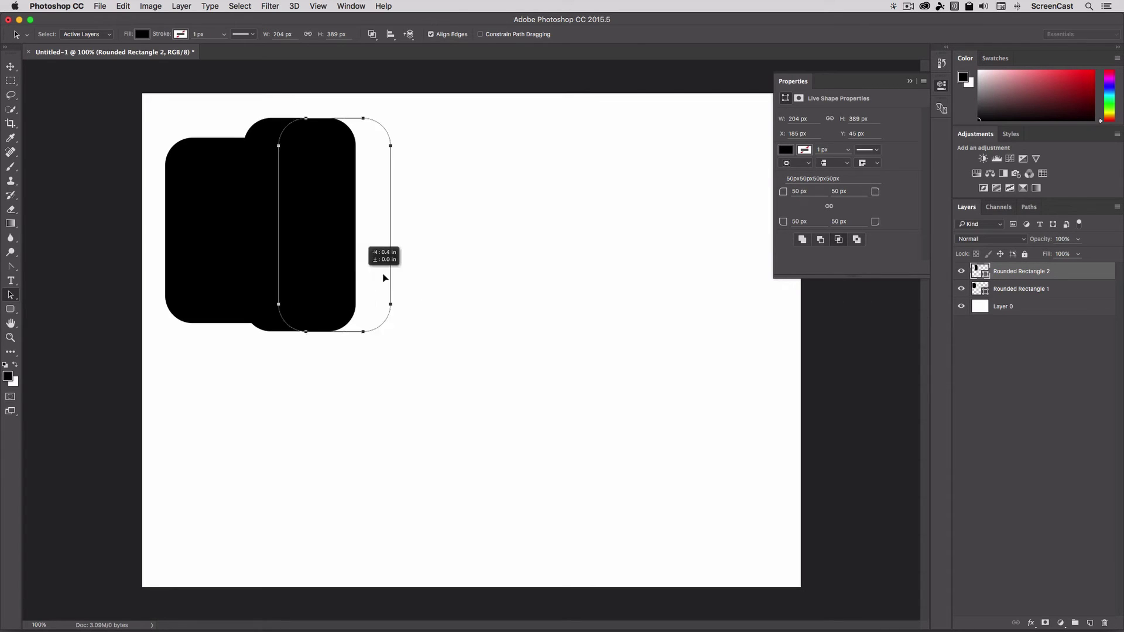
key(BackSpace)
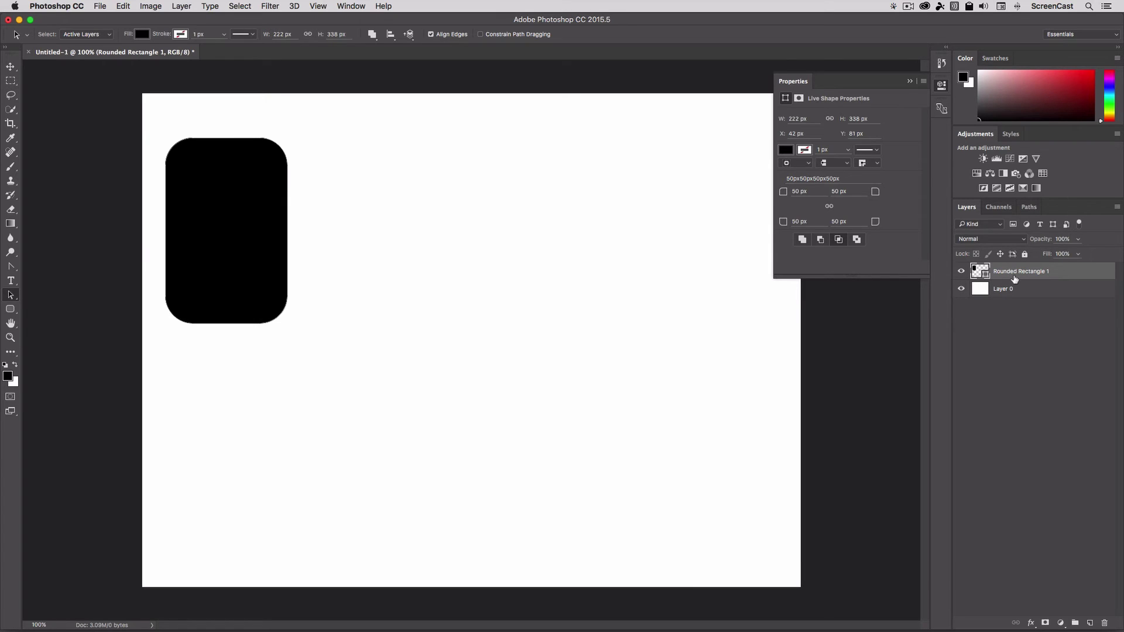
- Undo the deletion and move both rounded rectangles down, side by side
key(ctrl+z)
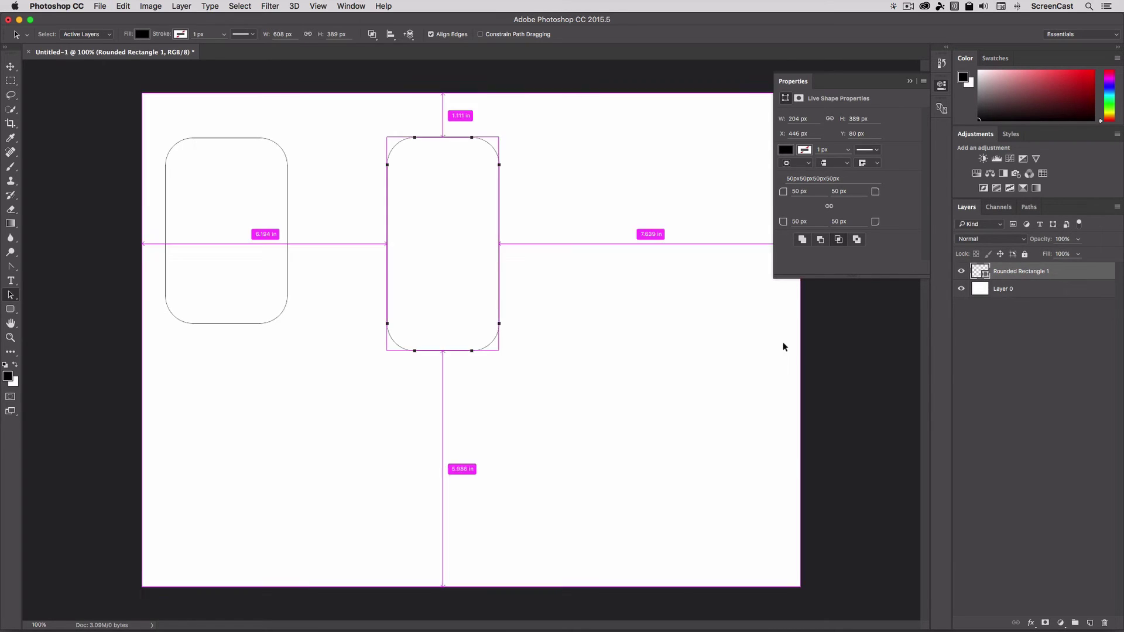
click(238, 234)
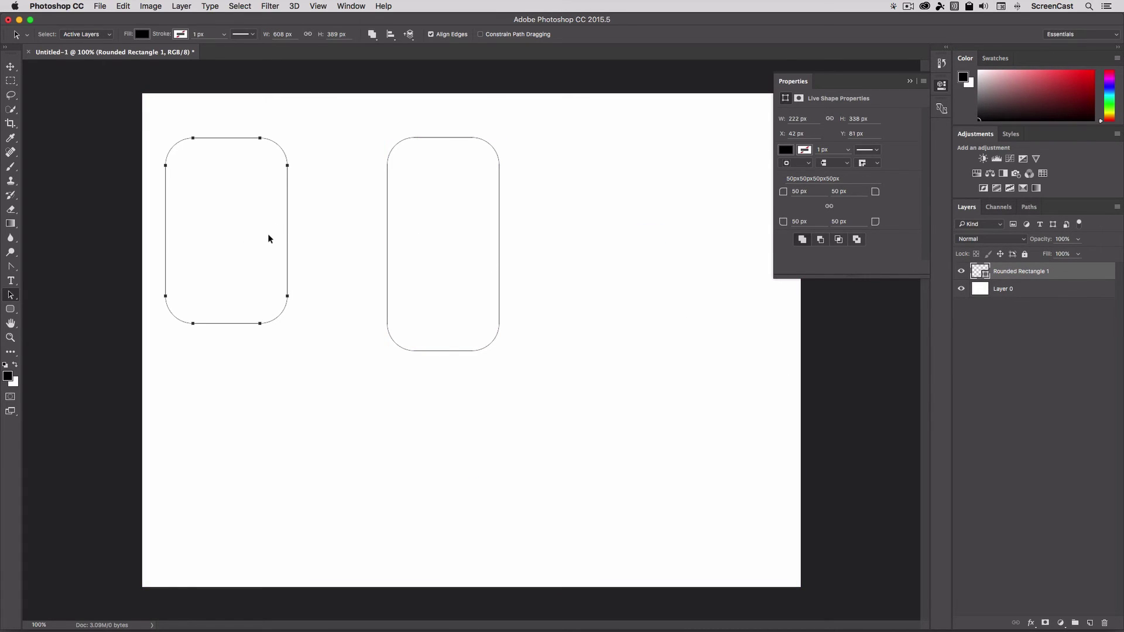
drag(270, 237, 356, 304)
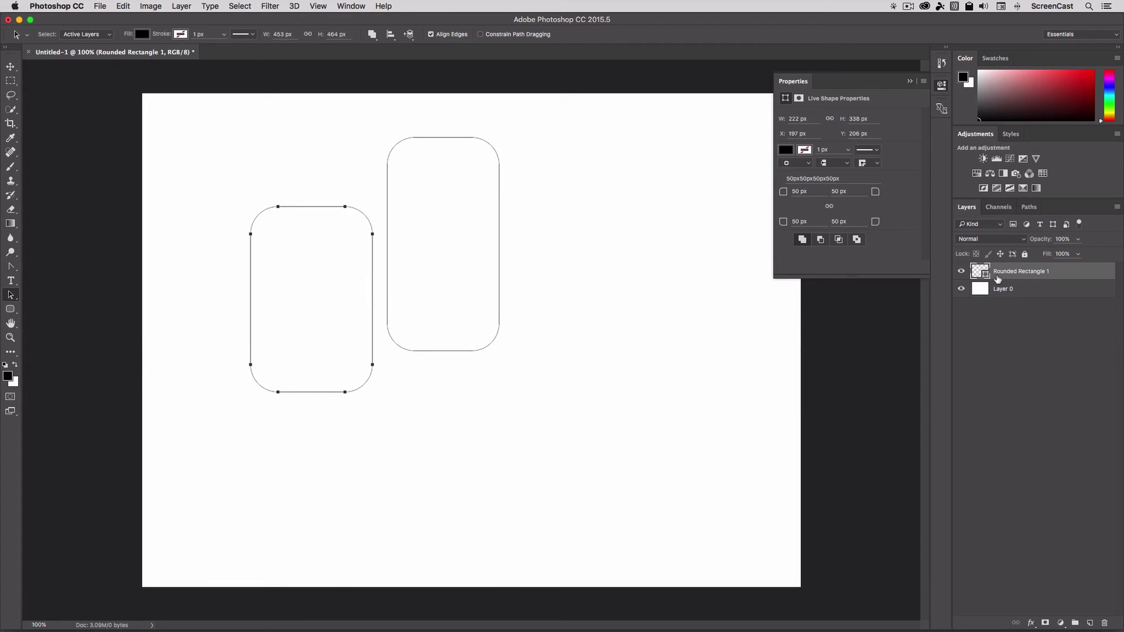
click(455, 299)
drag(456, 271, 482, 331)
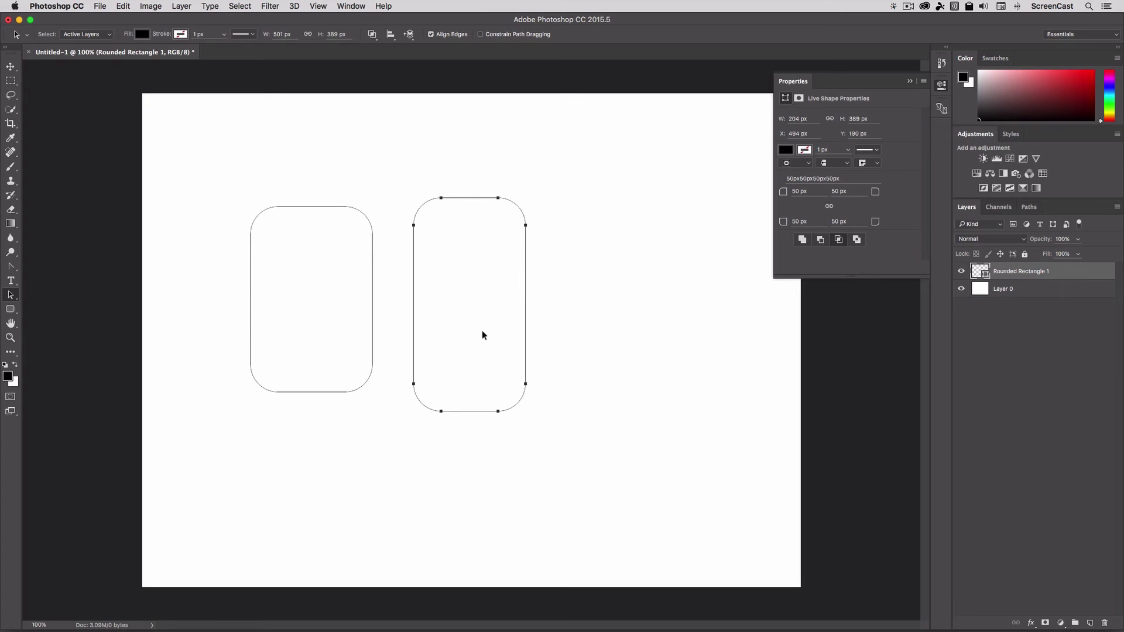
drag(483, 331, 508, 331)
- Set the right rectangle's path operation to Combine Shapes so both show solid black
click(371, 34)
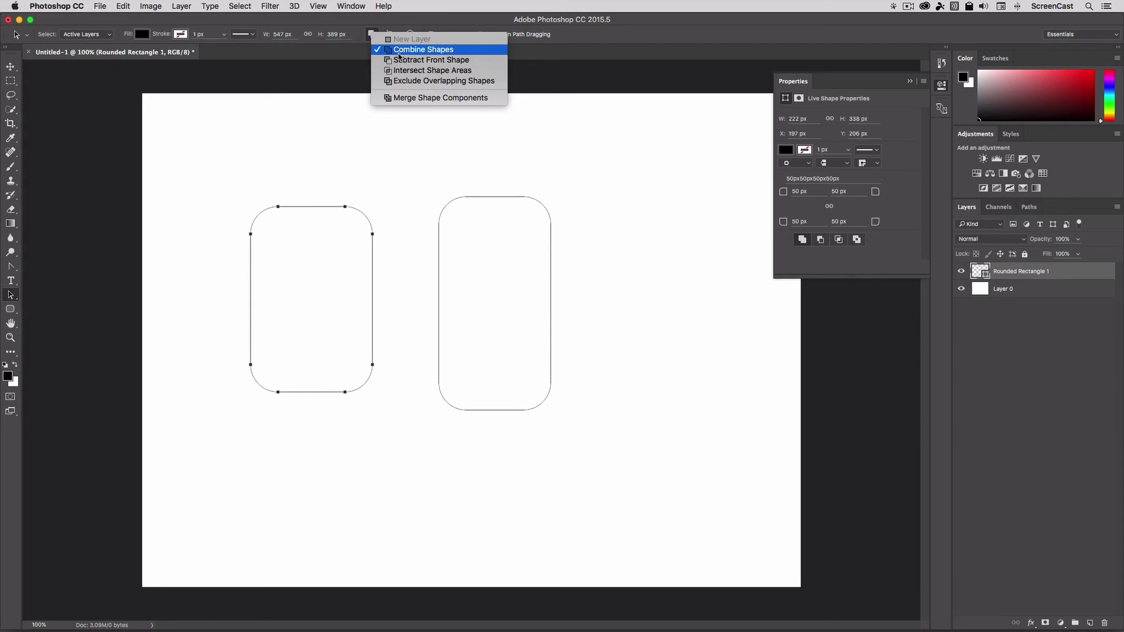
click(369, 33)
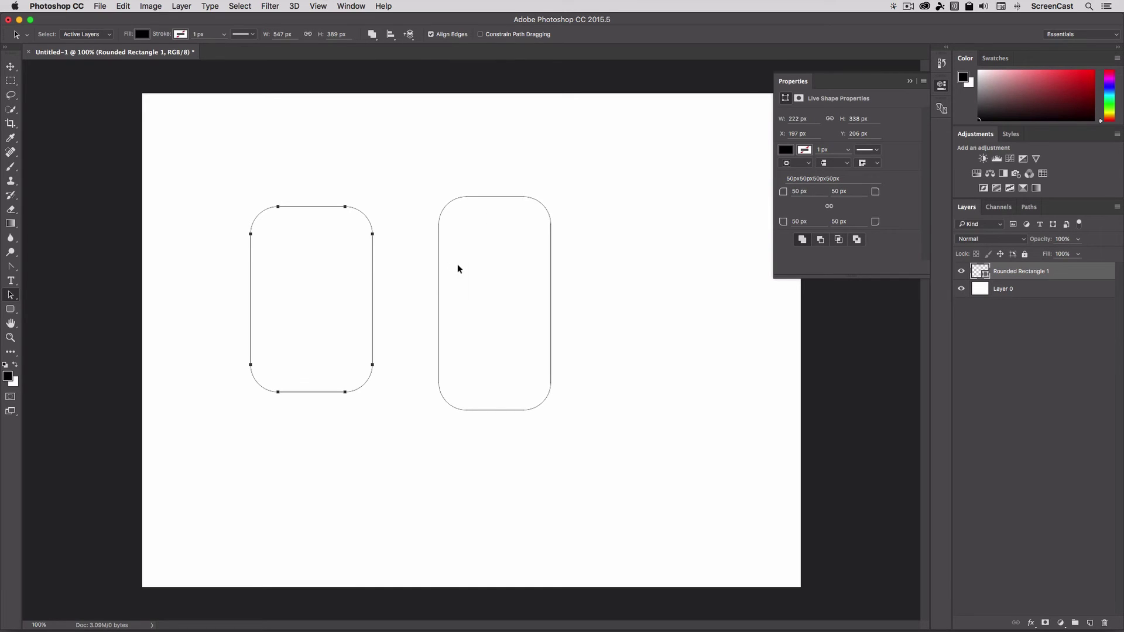
click(372, 34)
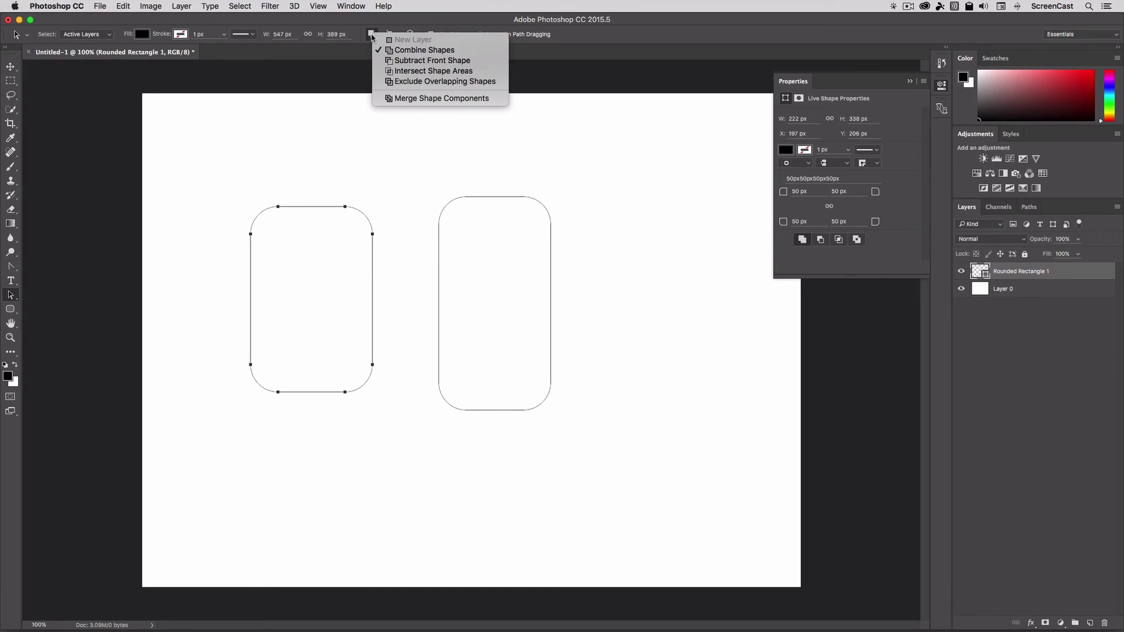
click(404, 50)
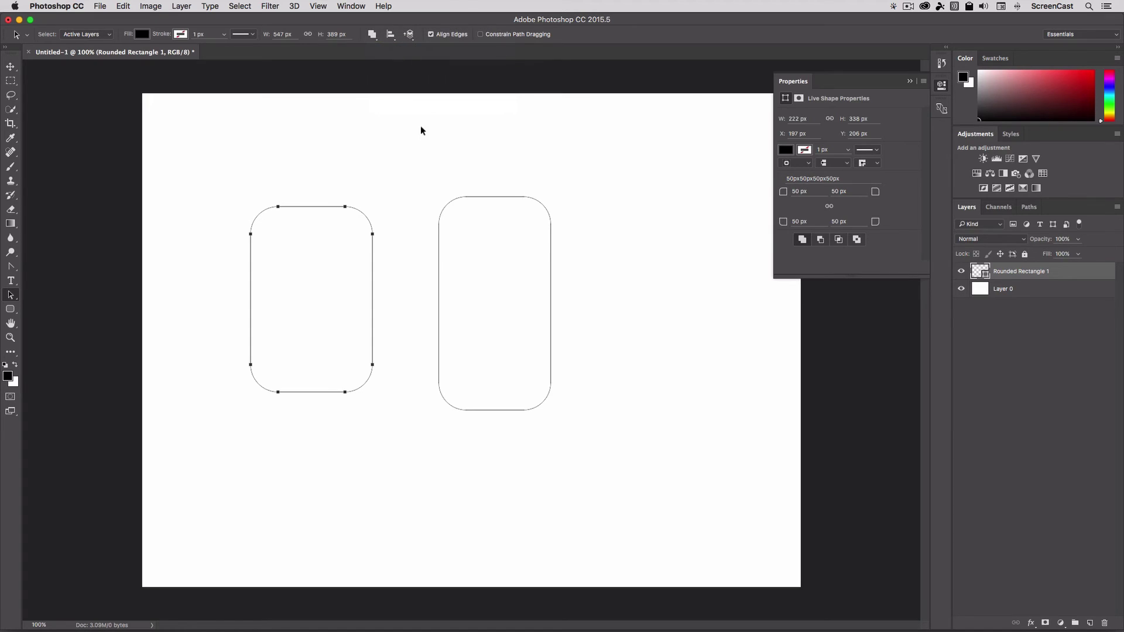
click(478, 226)
click(372, 35)
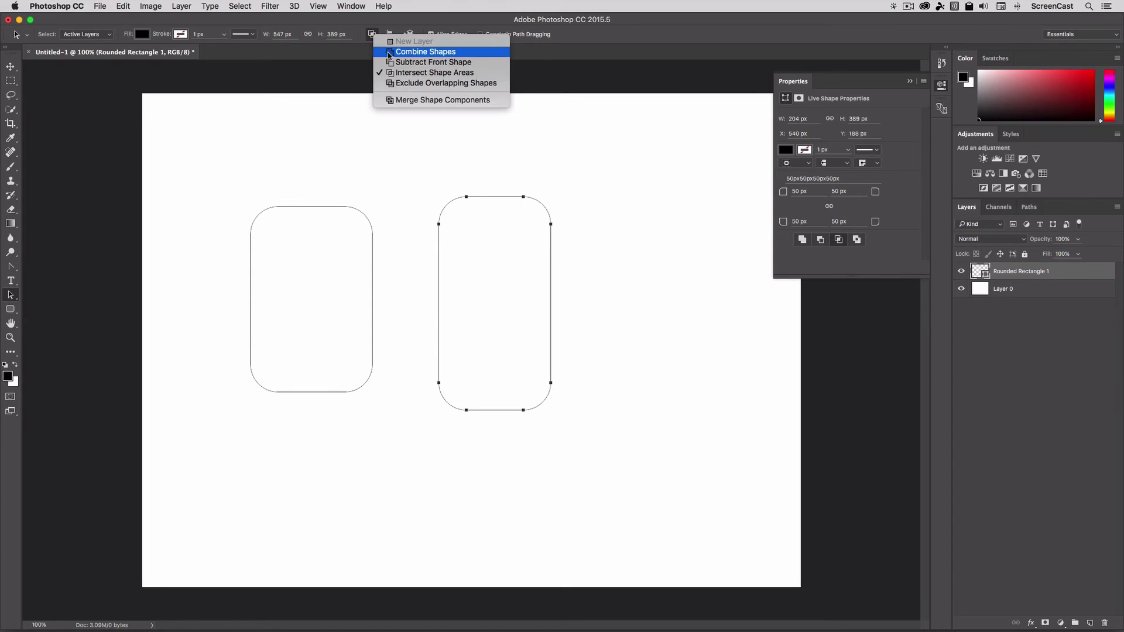
click(390, 54)
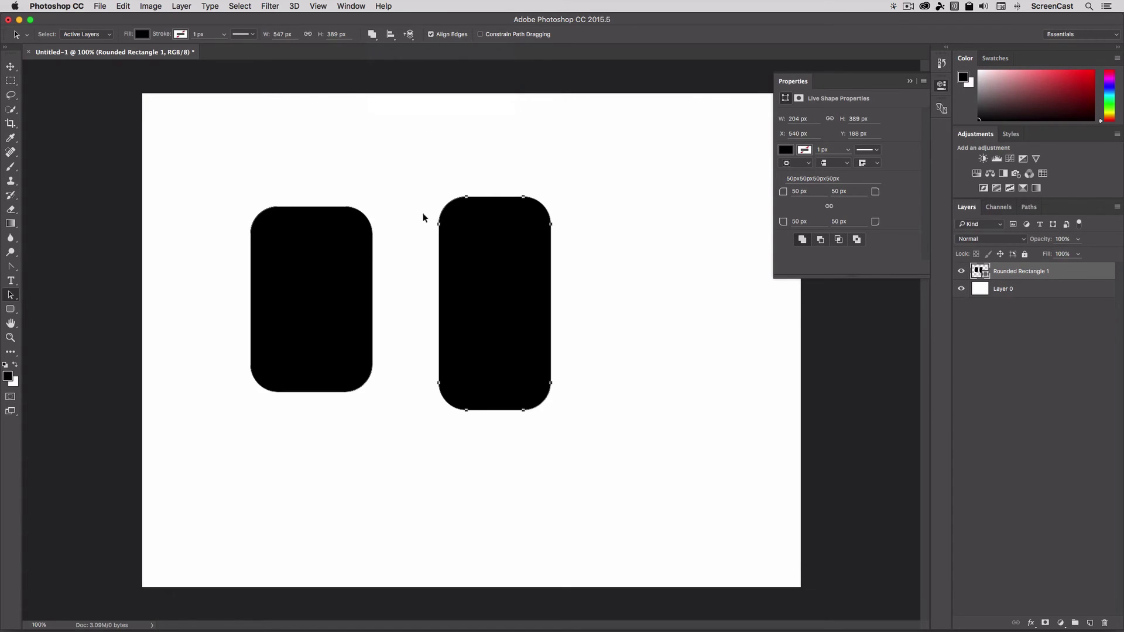
- Move both rectangles right and down, offsetting the upper one up and right
drag(505, 261, 391, 190)
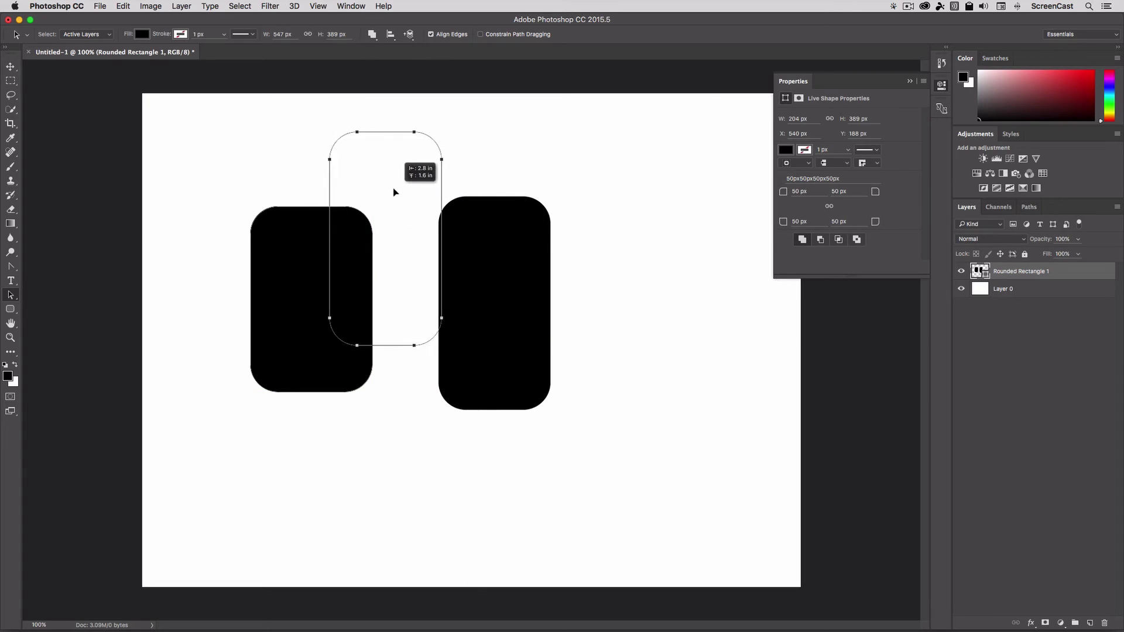
click(222, 263)
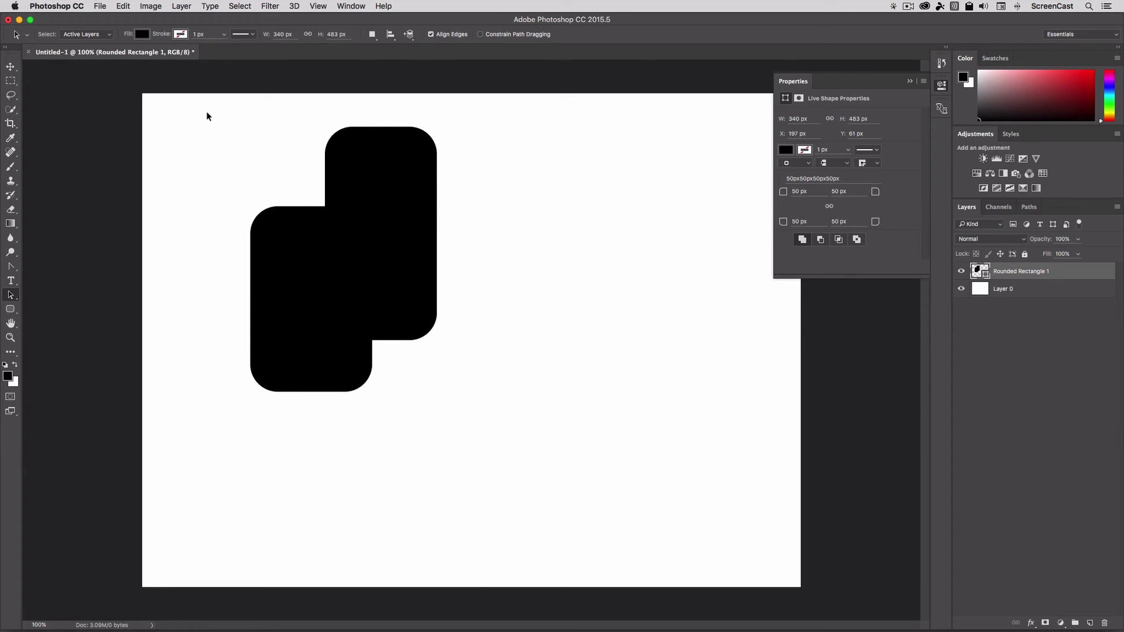
drag(207, 115, 477, 345)
drag(396, 293, 523, 411)
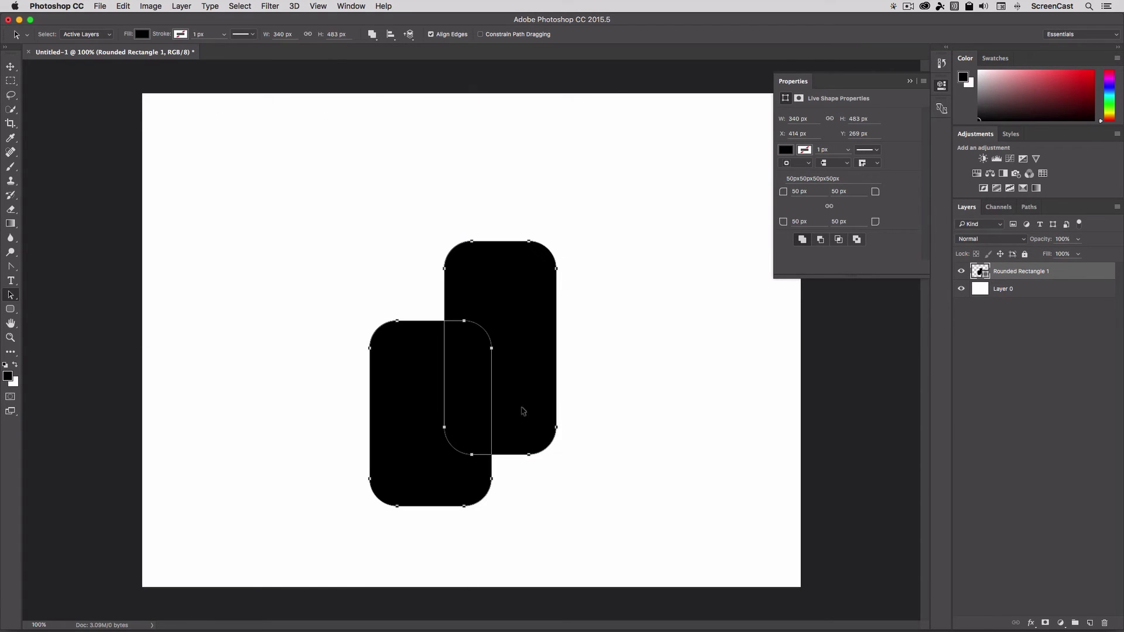
click(601, 371)
click(533, 339)
drag(531, 304, 604, 271)
- Rotate the upper rectangle 90° to horizontal, then spread the two paths apart
key(ctrl+t)
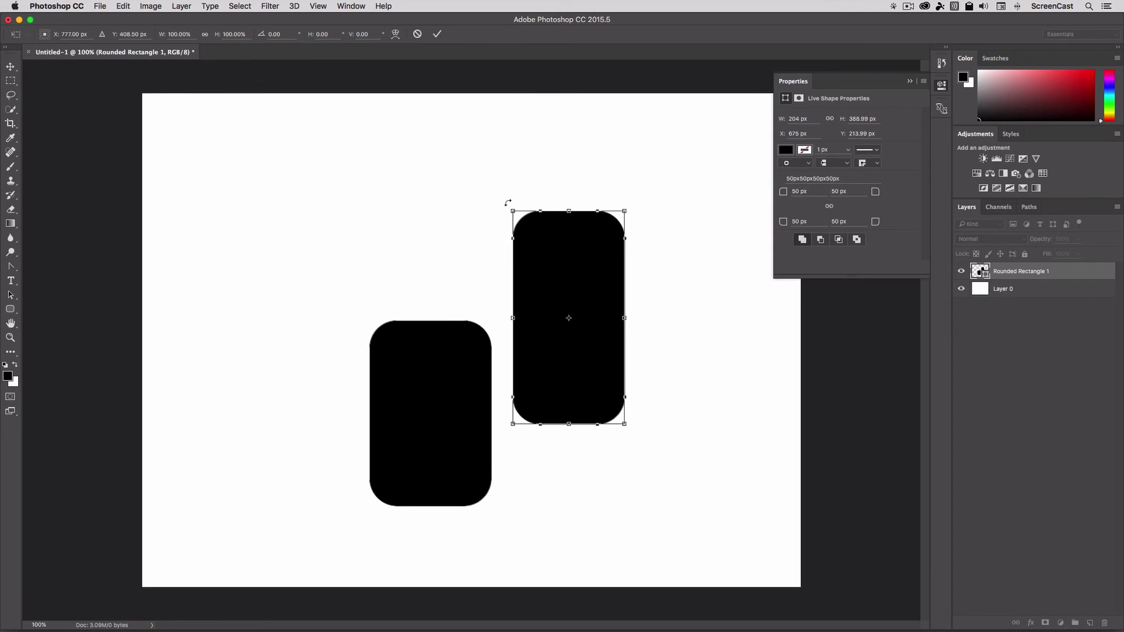
mouse_move(508, 203)
mouse_down()
mouse_move(639, 286)
mouse_move(569, 400)
mouse_up()
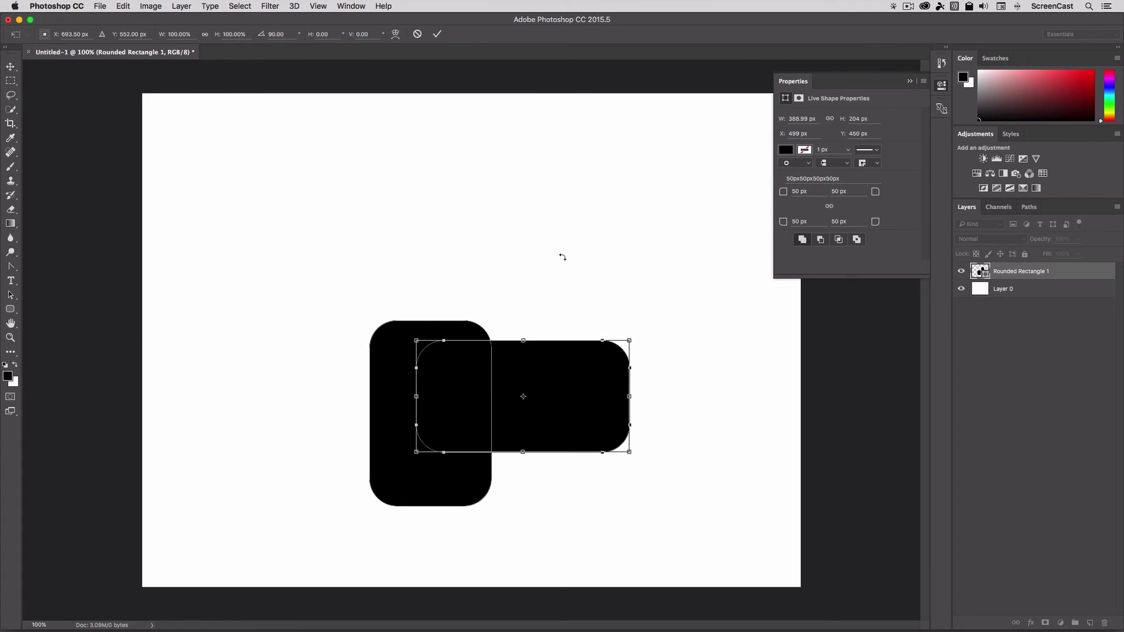
click(437, 34)
click(539, 308)
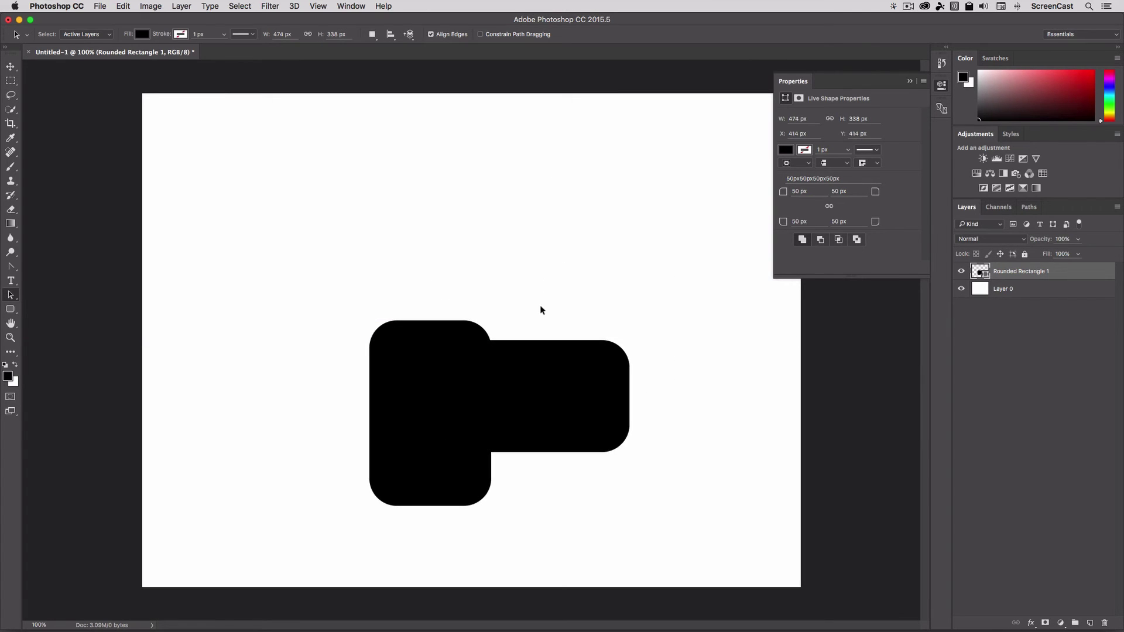
click(483, 355)
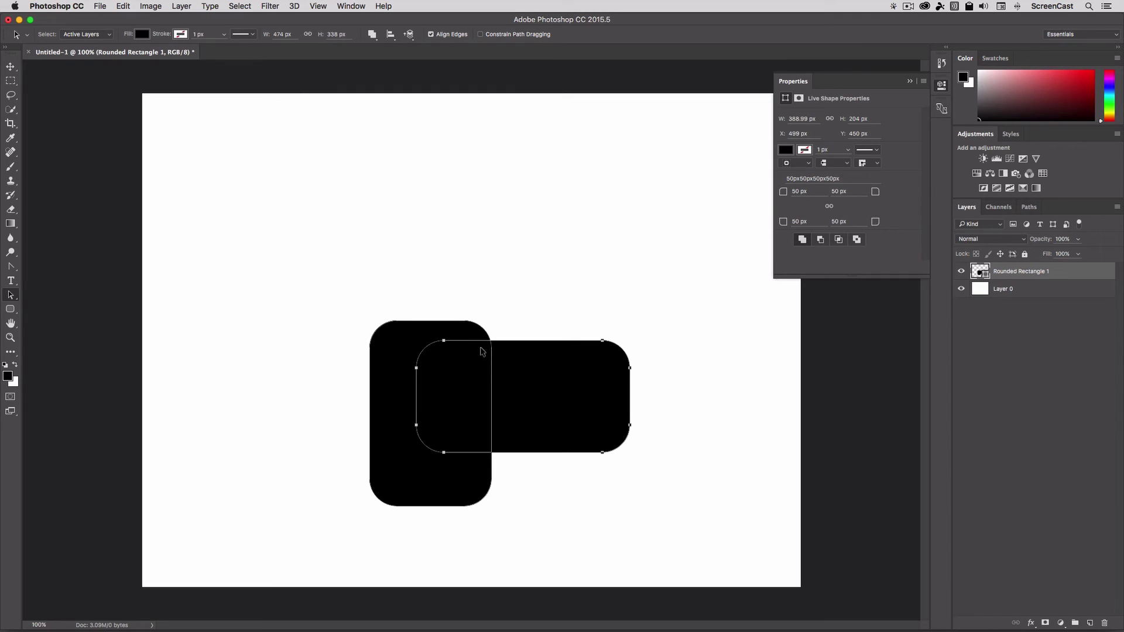
drag(503, 340, 627, 332)
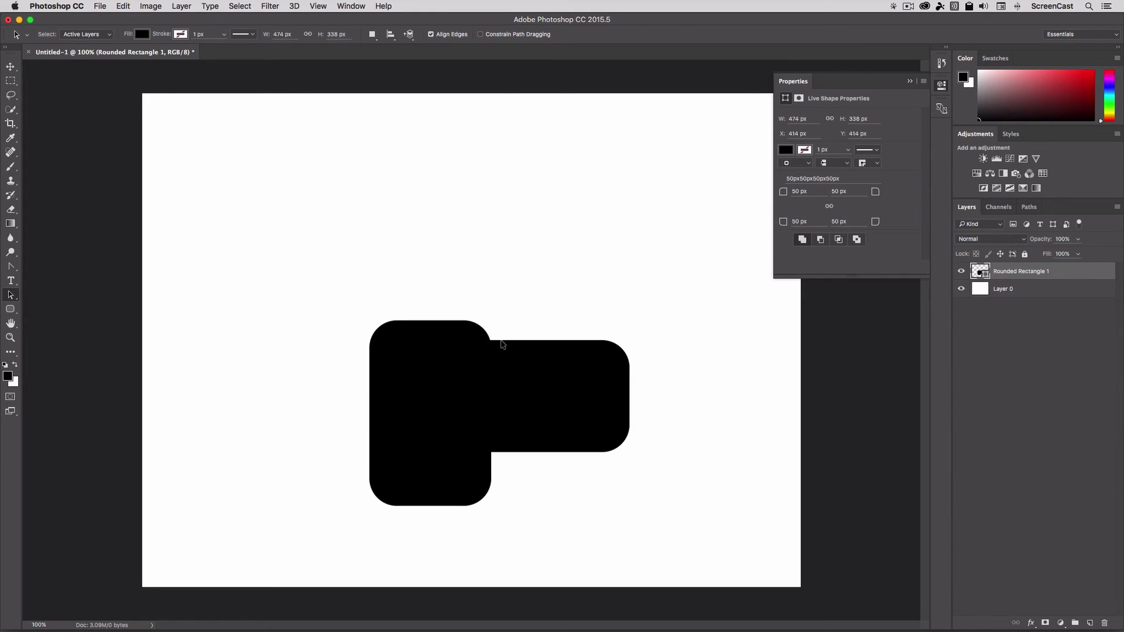
key(shift+a)
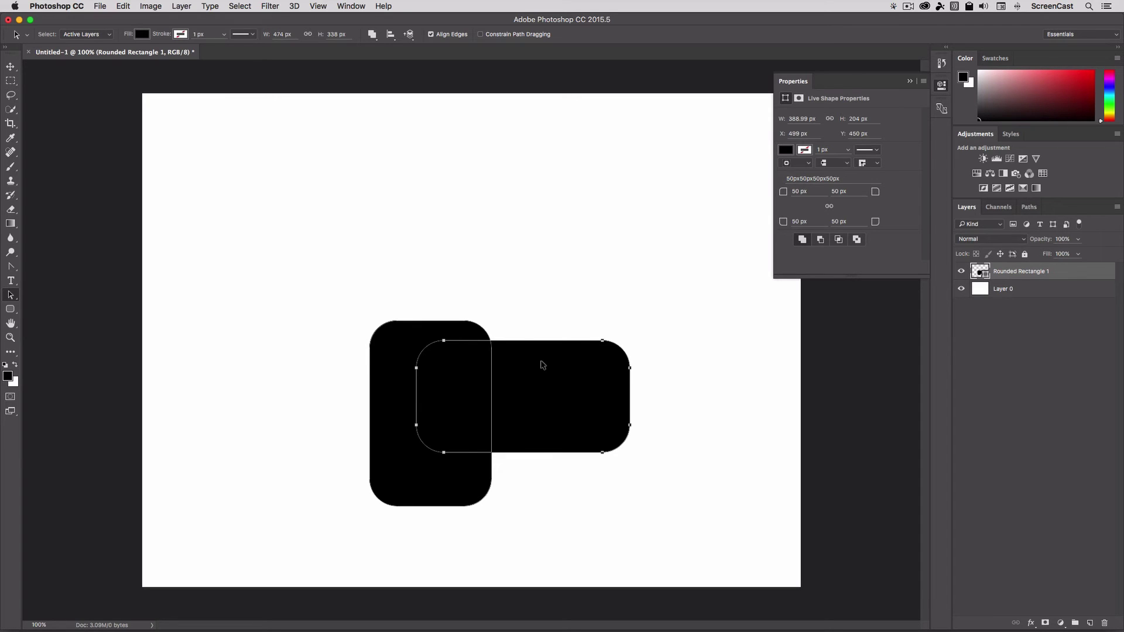
drag(542, 367, 656, 366)
drag(426, 398, 396, 395)
- Set both rectangles to Subtract Front Shape and slide the horizontal one left to overlap
click(372, 34)
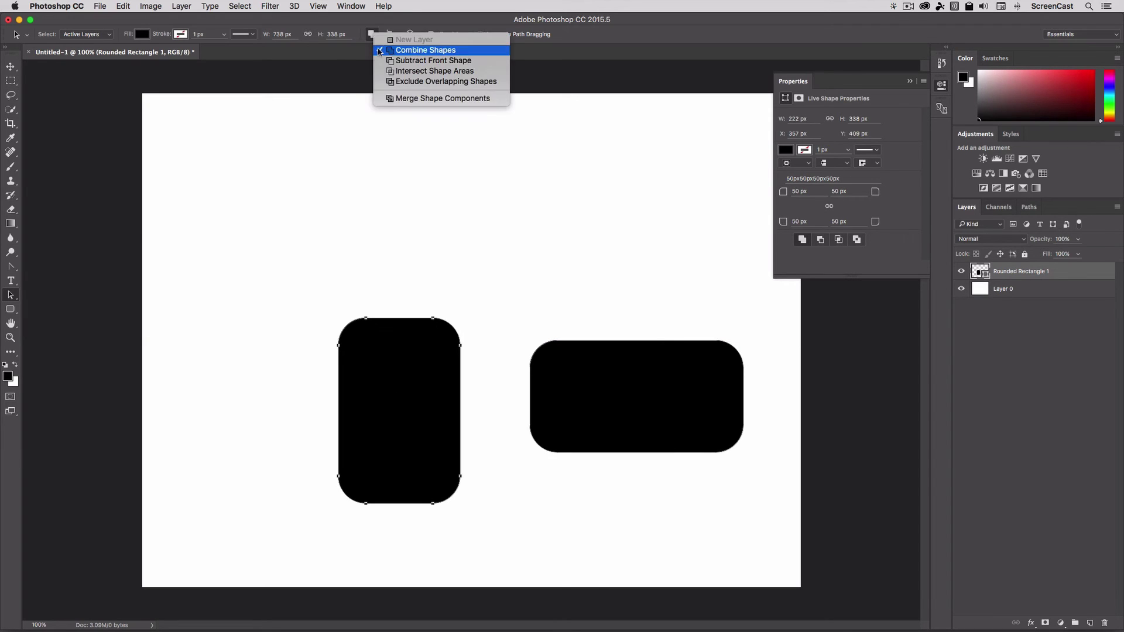
click(404, 62)
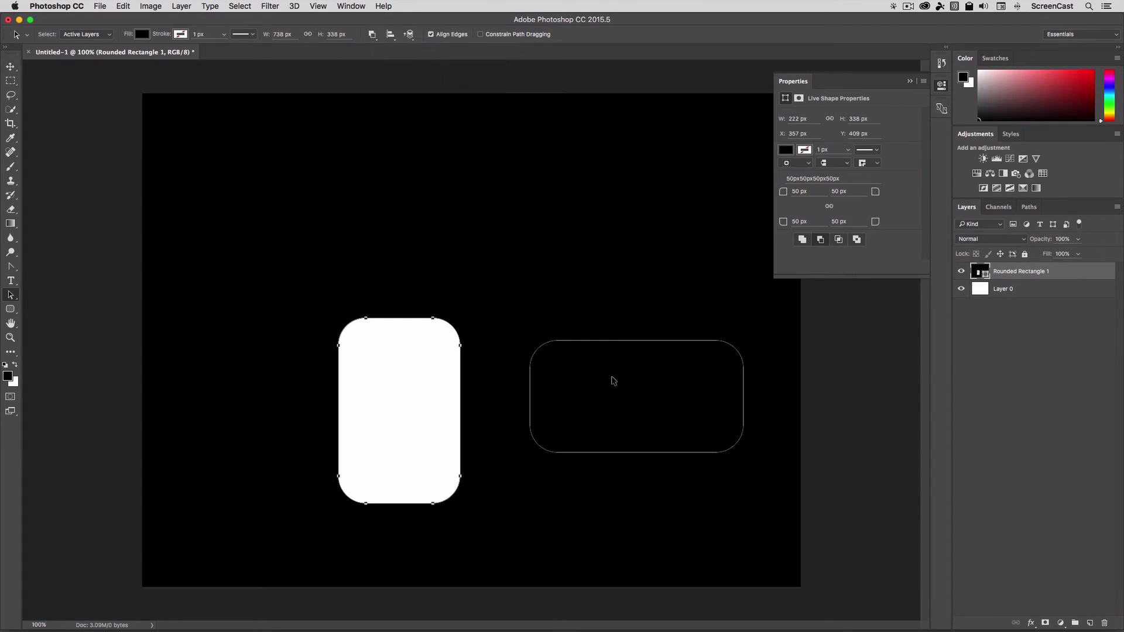
click(372, 33)
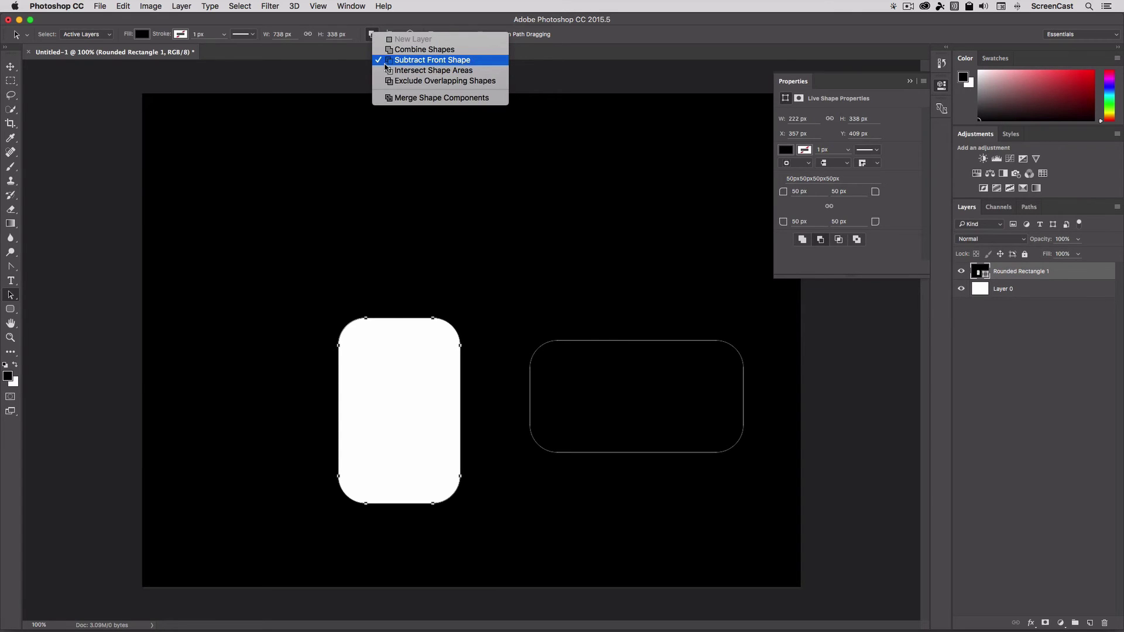
key(Escape)
click(602, 342)
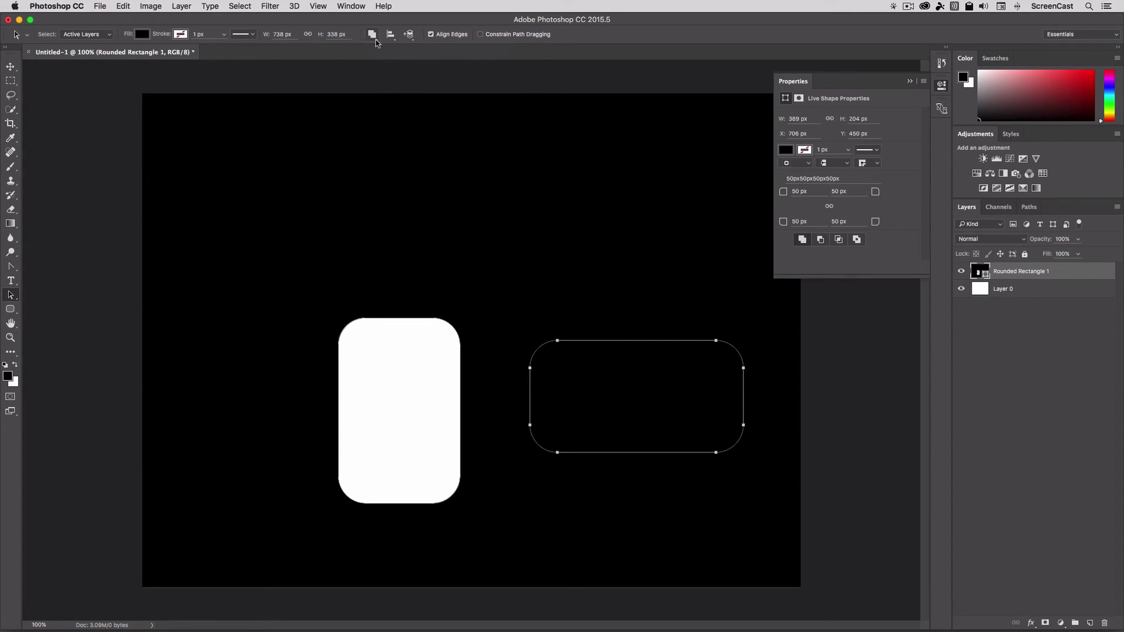
click(372, 34)
click(435, 63)
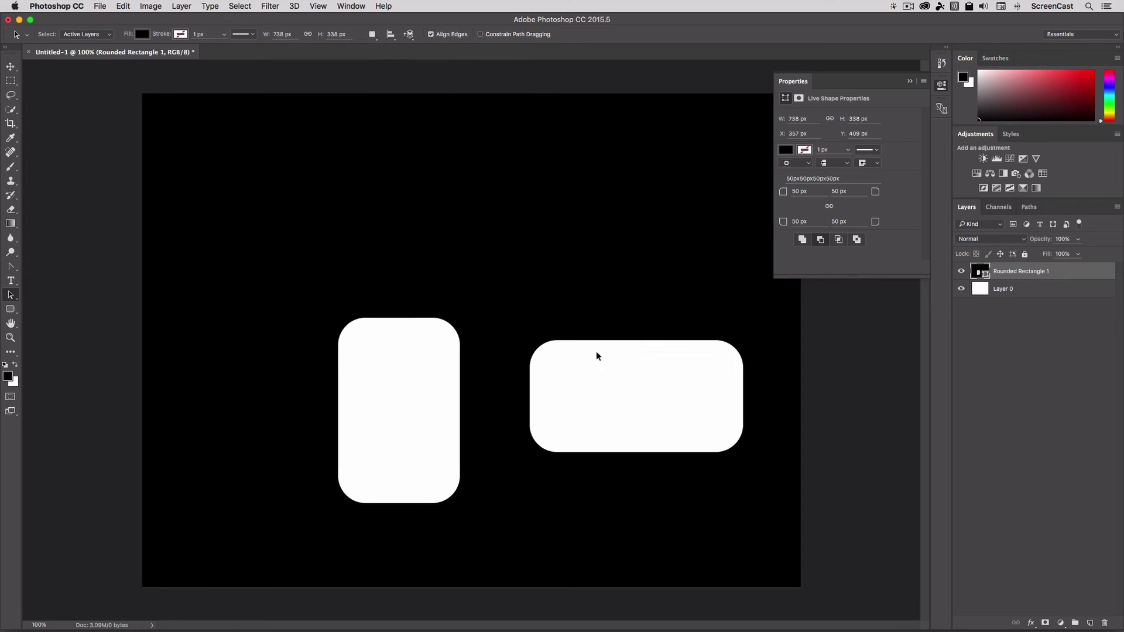
drag(610, 368, 471, 381)
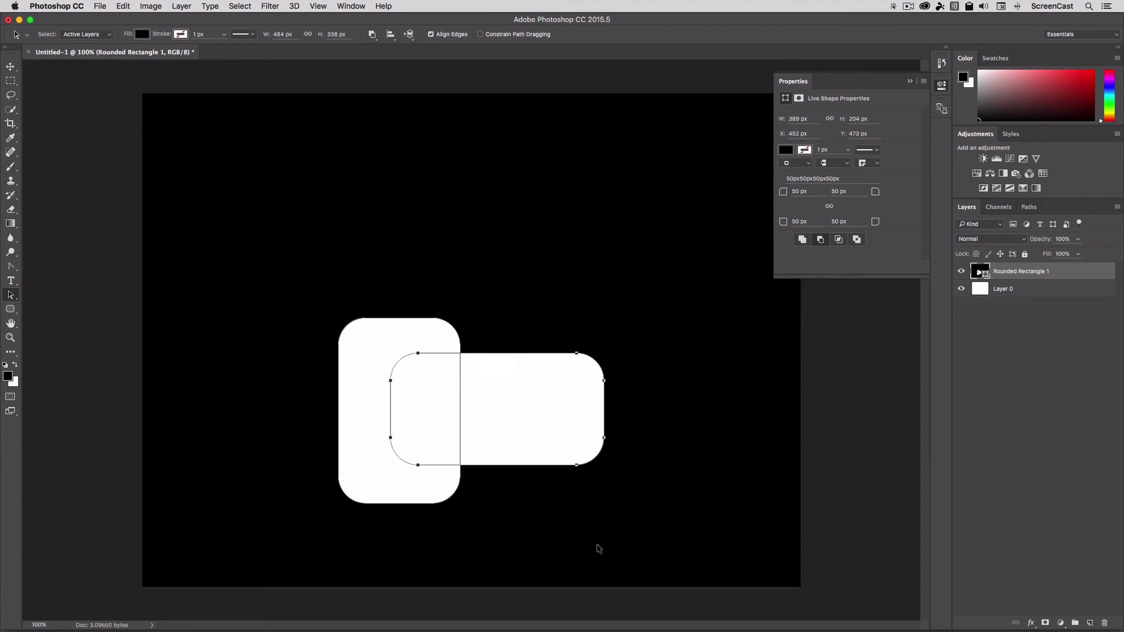
click(373, 34)
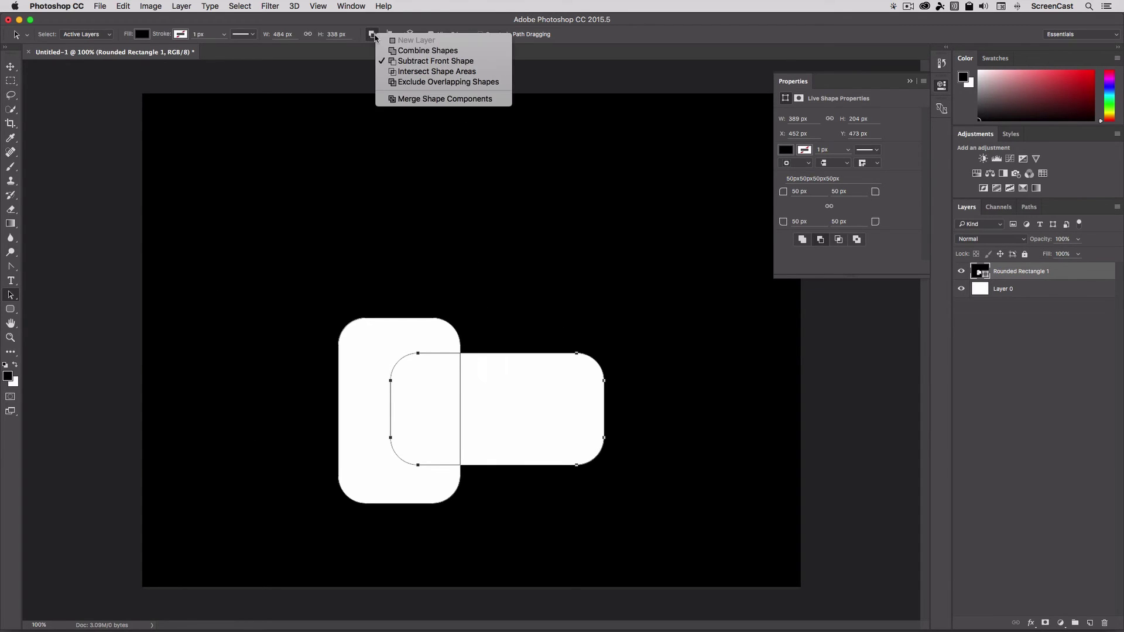
- Try Intersect Shape Areas on the rectangles, keeping only their overlap filled
click(397, 72)
click(417, 333)
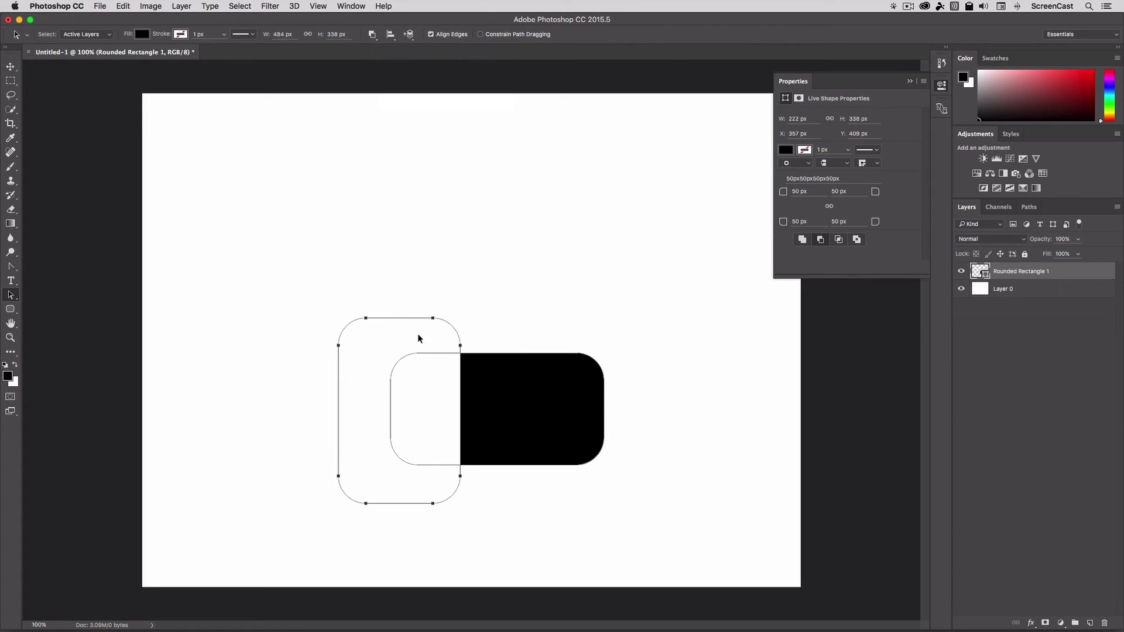
click(373, 34)
click(398, 73)
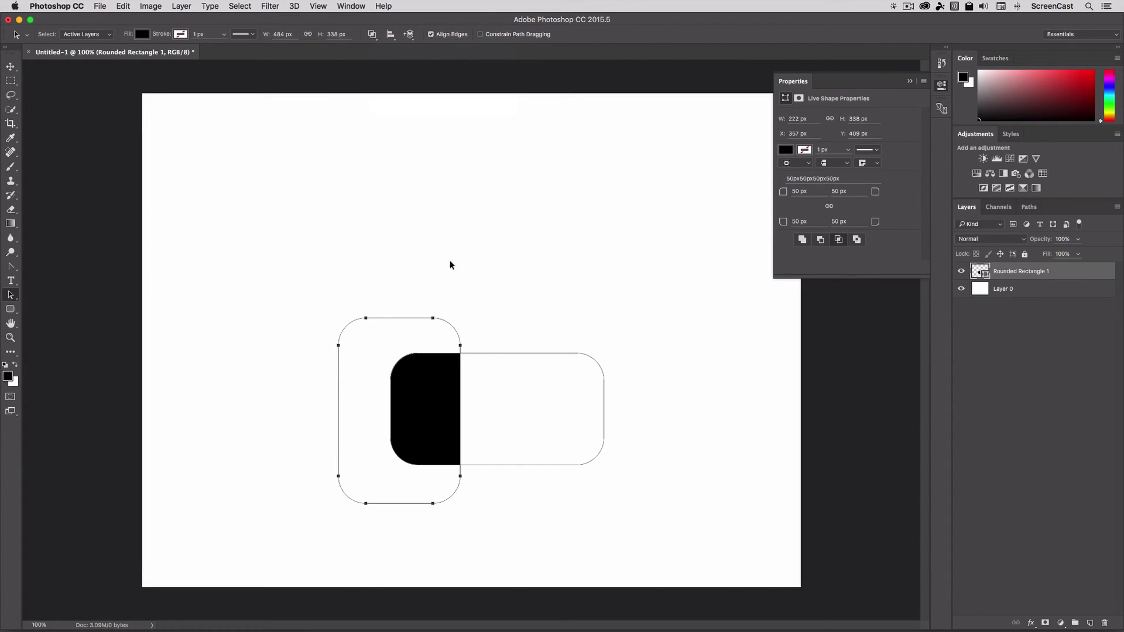
click(516, 380)
click(456, 385)
mouse_move(493, 320)
mouse_down()
mouse_move(535, 434)
mouse_move(467, 309)
mouse_move(503, 477)
mouse_move(385, 298)
mouse_move(453, 269)
mouse_up()
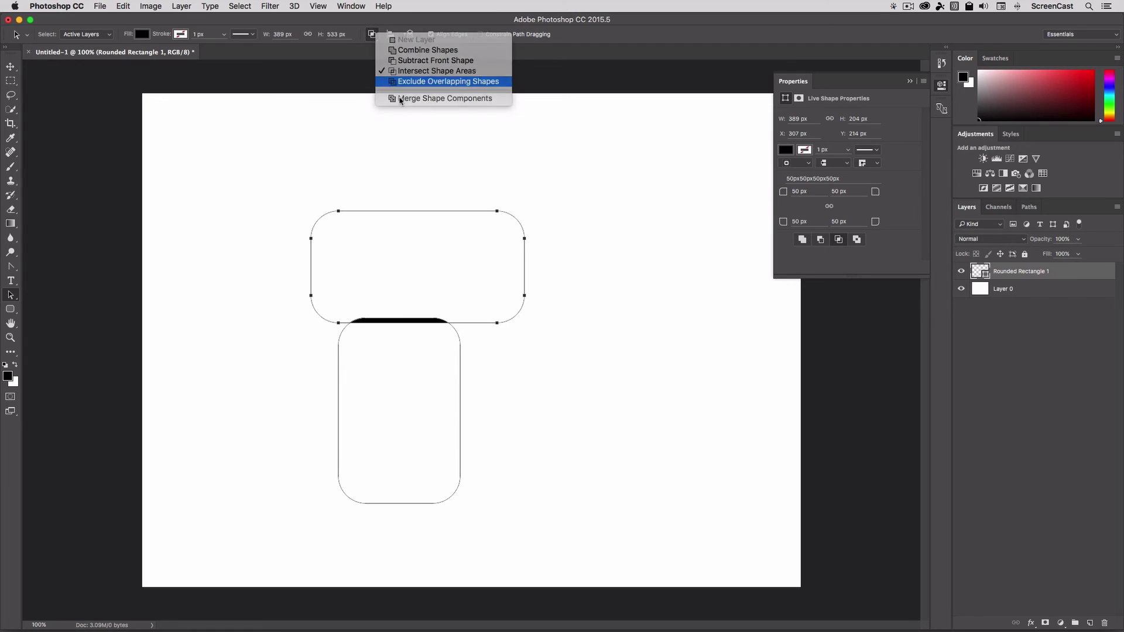
- Switch to Exclude Overlapping Shapes and centre the horizontal rectangle into a cross
click(392, 82)
drag(411, 241, 398, 287)
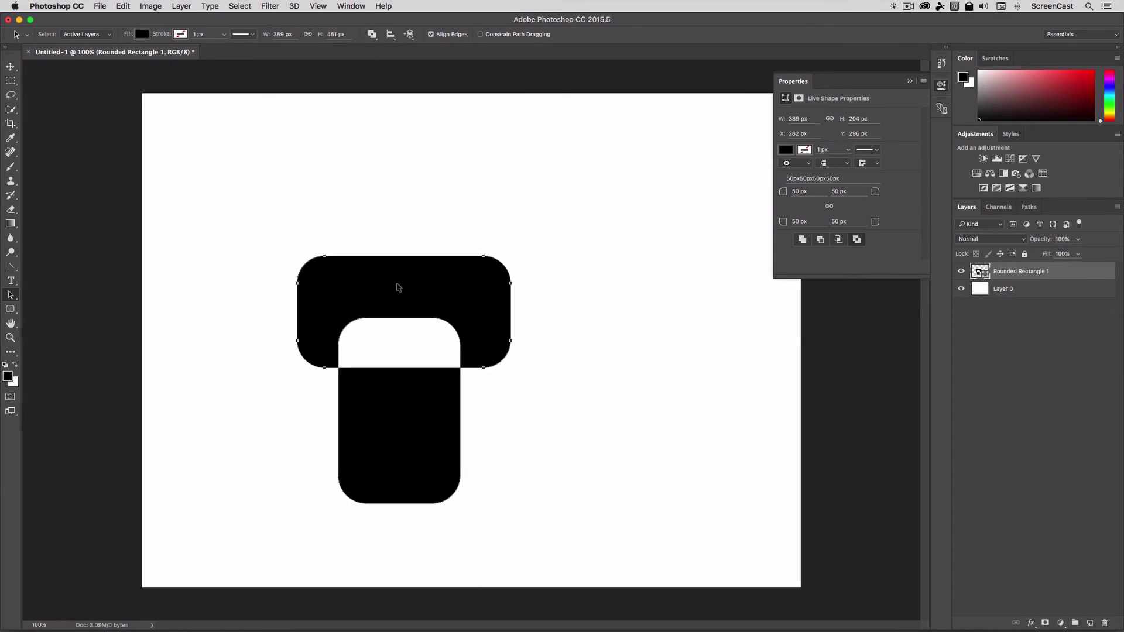
drag(398, 287, 389, 377)
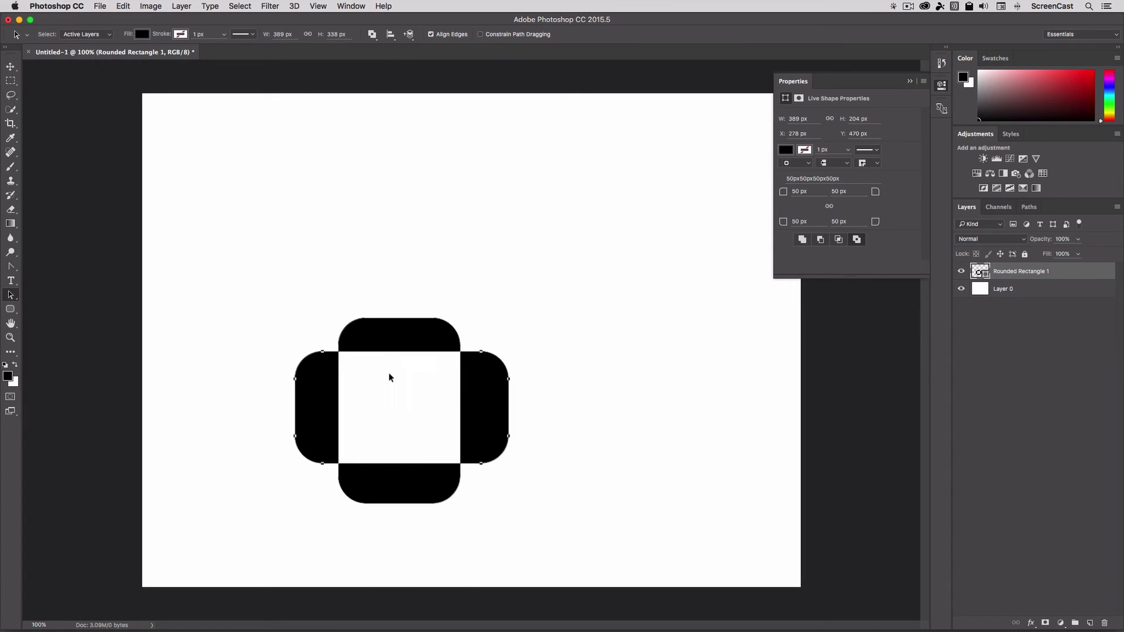
drag(475, 401, 489, 403)
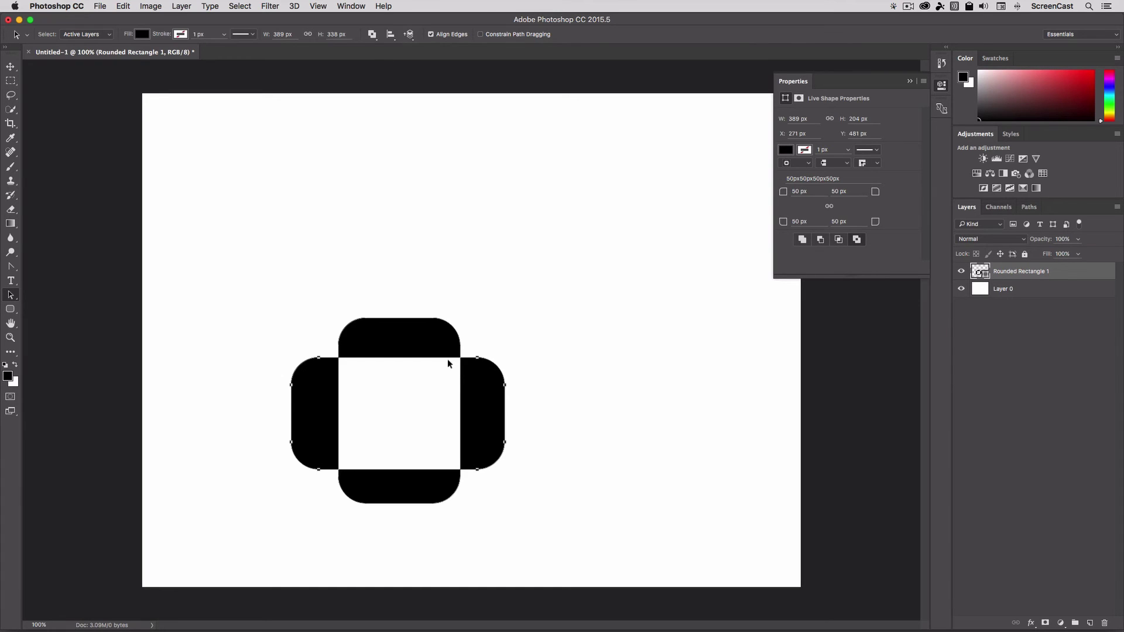
drag(273, 293, 540, 530)
- Delete the cross shape layer and discard a test rounded rectangle
key(Delete)
click(10, 310)
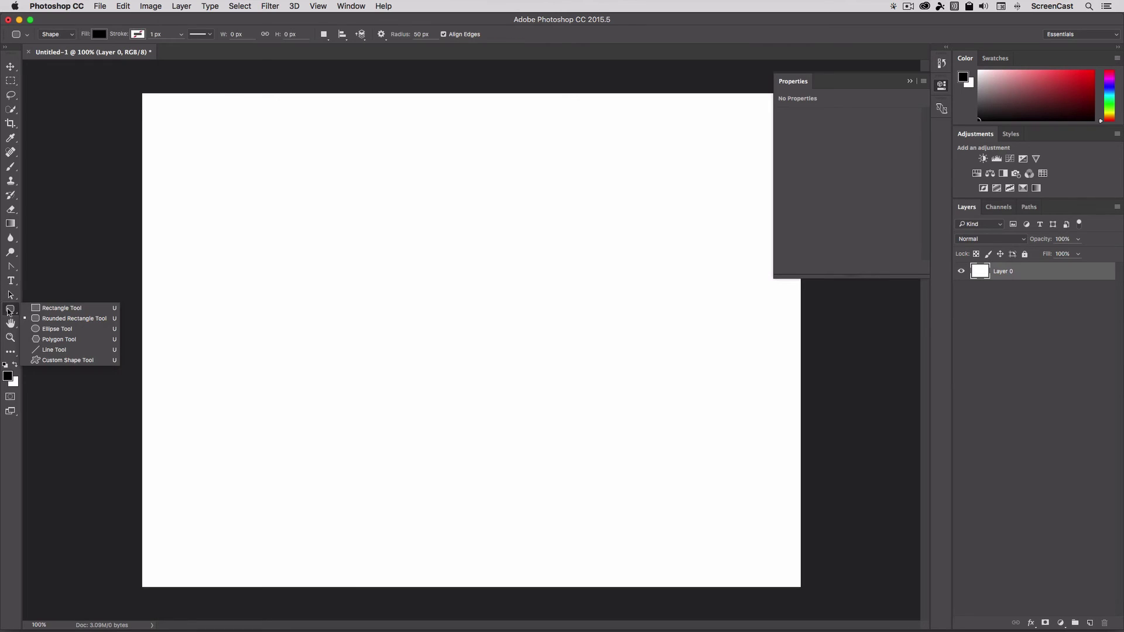
click(52, 318)
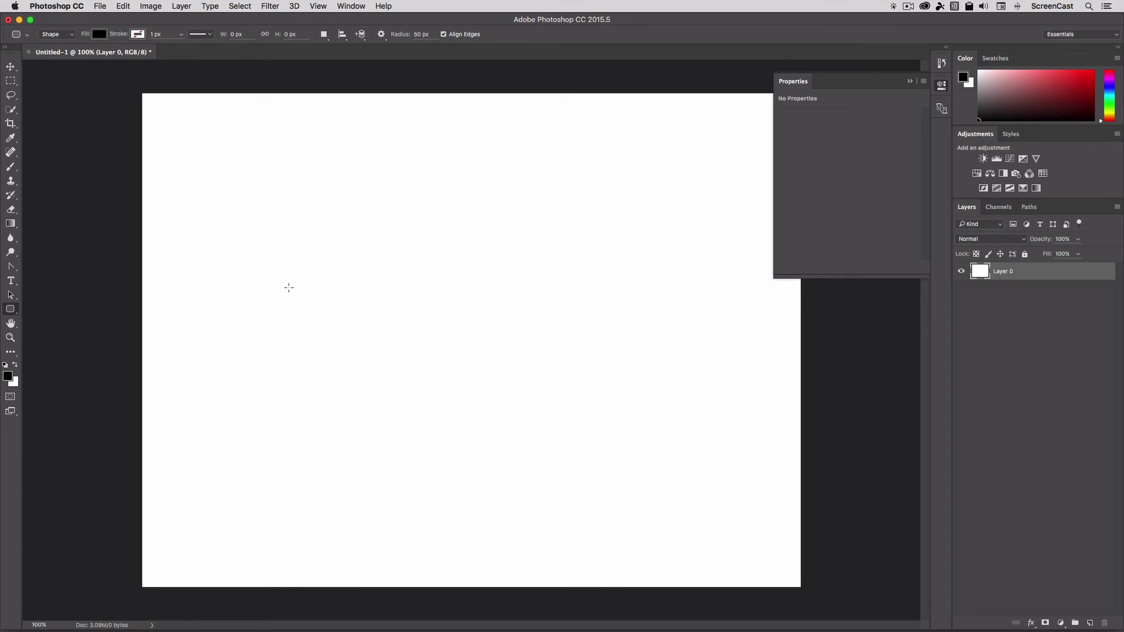
drag(255, 234, 372, 347)
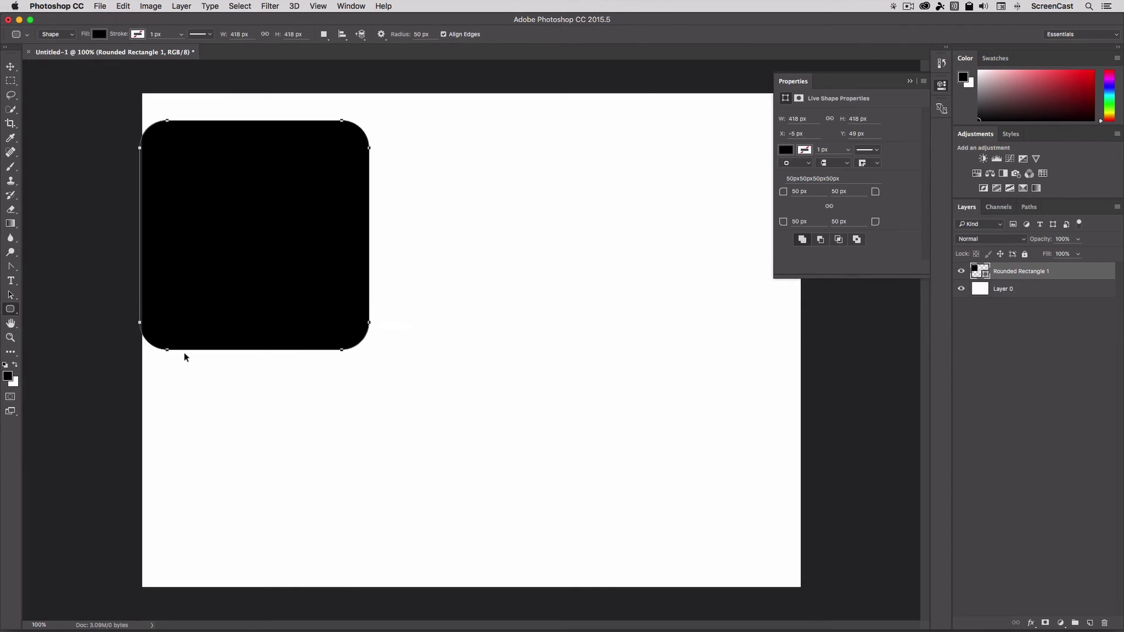
key(Delete)
- Draw a large black circle at upper left and a small circle near the top right
click(10, 309)
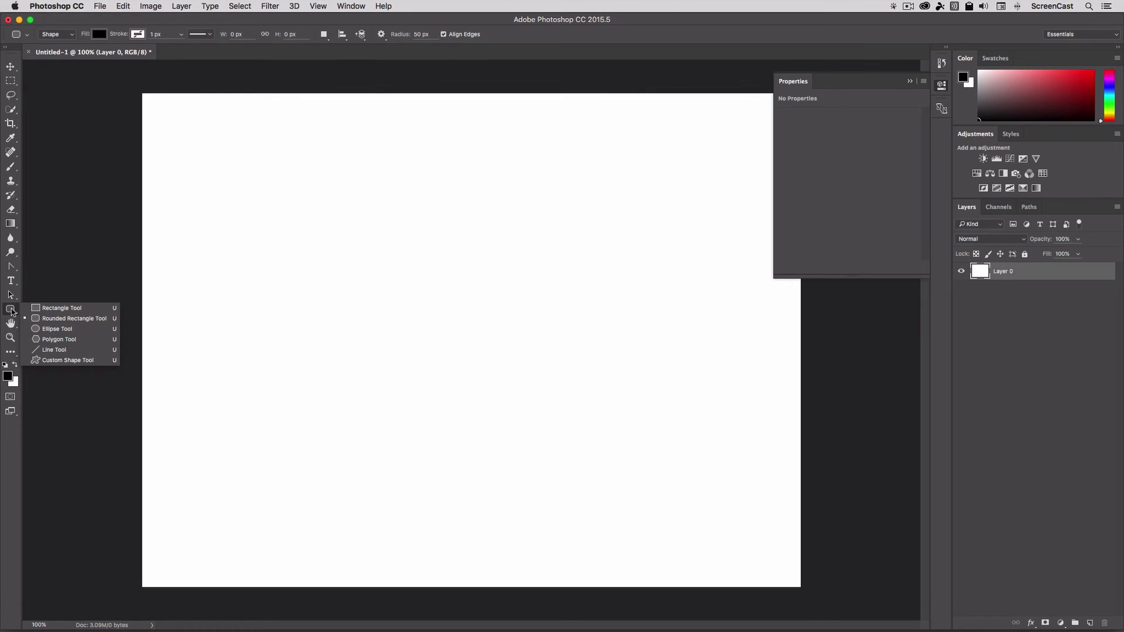
click(52, 329)
mouse_move(286, 222)
mouse_down()
mouse_move(486, 476)
mouse_move(550, 518)
mouse_up()
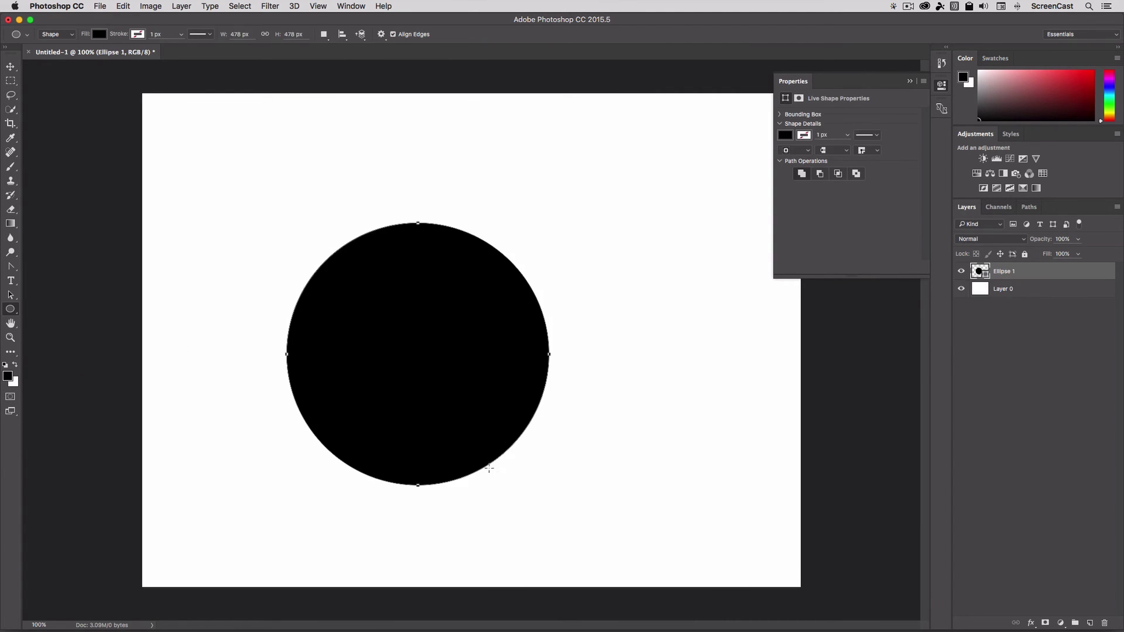
key(v)
key(a)
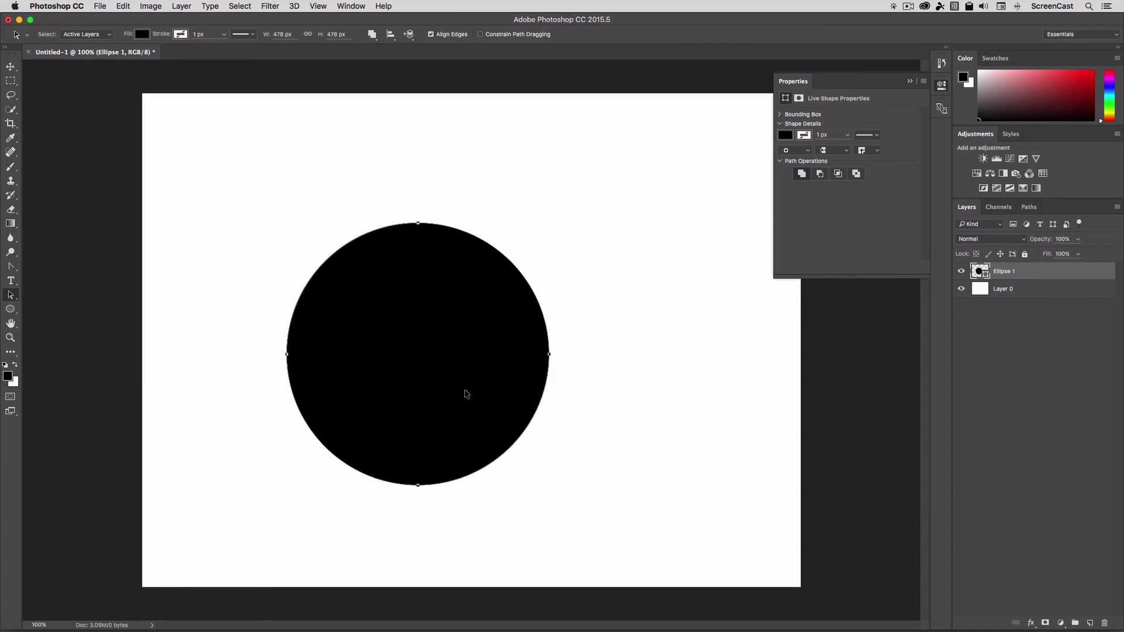
drag(466, 394, 349, 326)
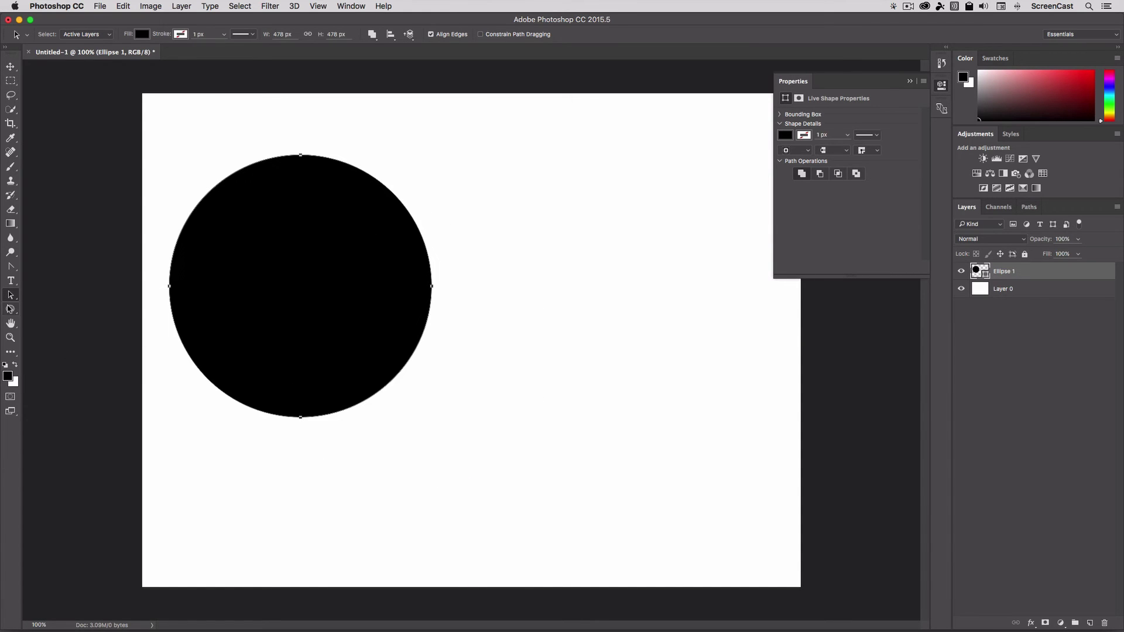
click(10, 309)
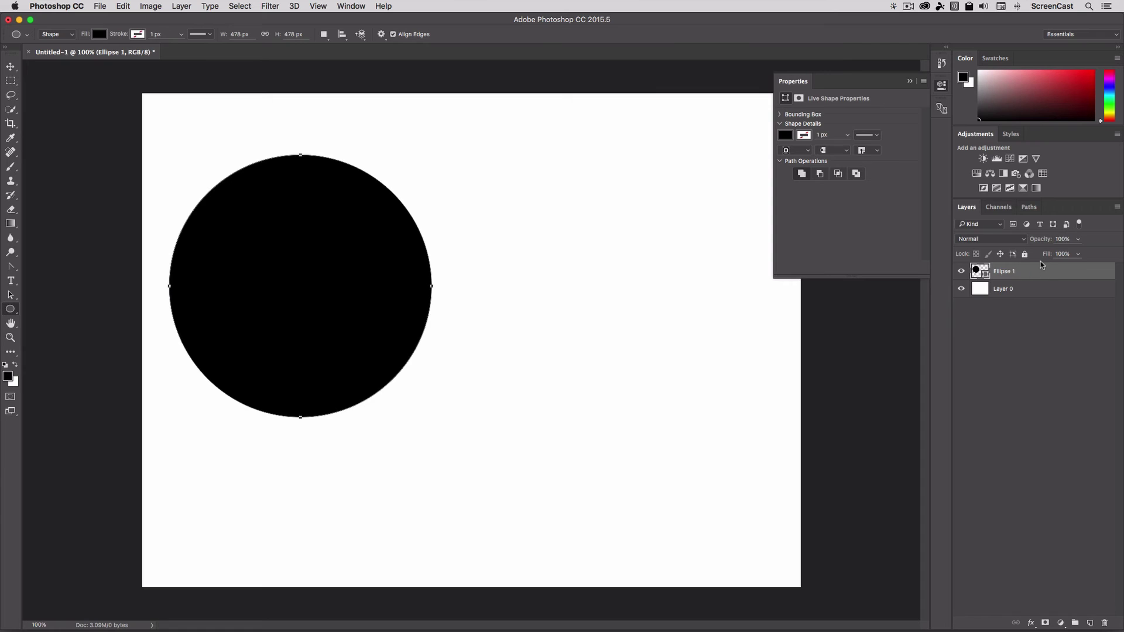
drag(606, 165, 654, 213)
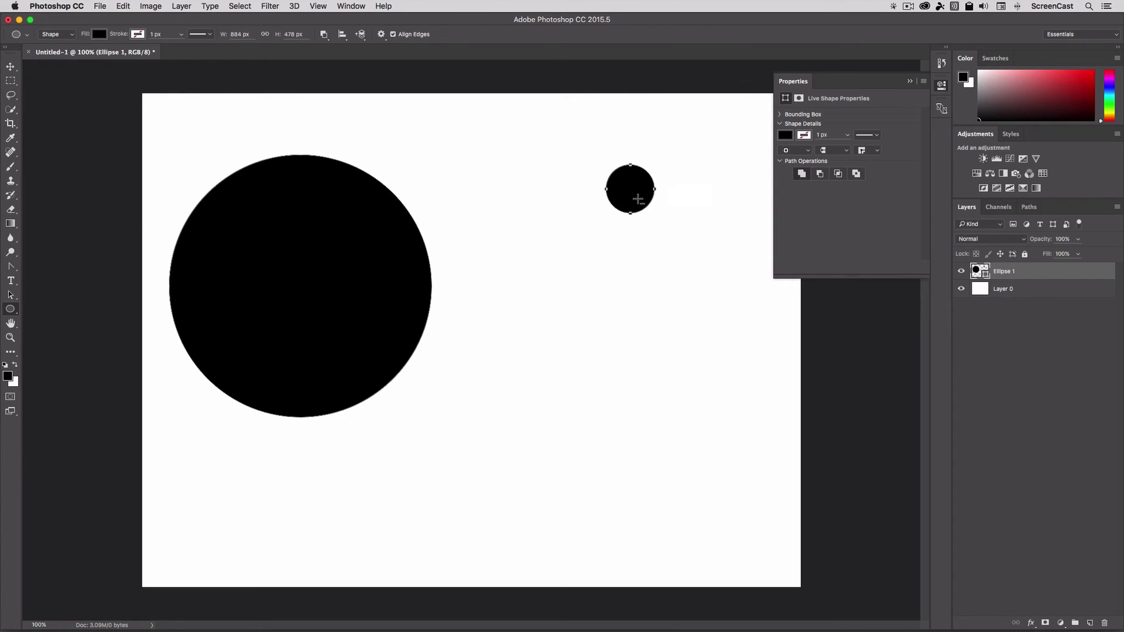
- Alt-drag three copies of the small circle: one beside it, one below between, one lower still
key(v)
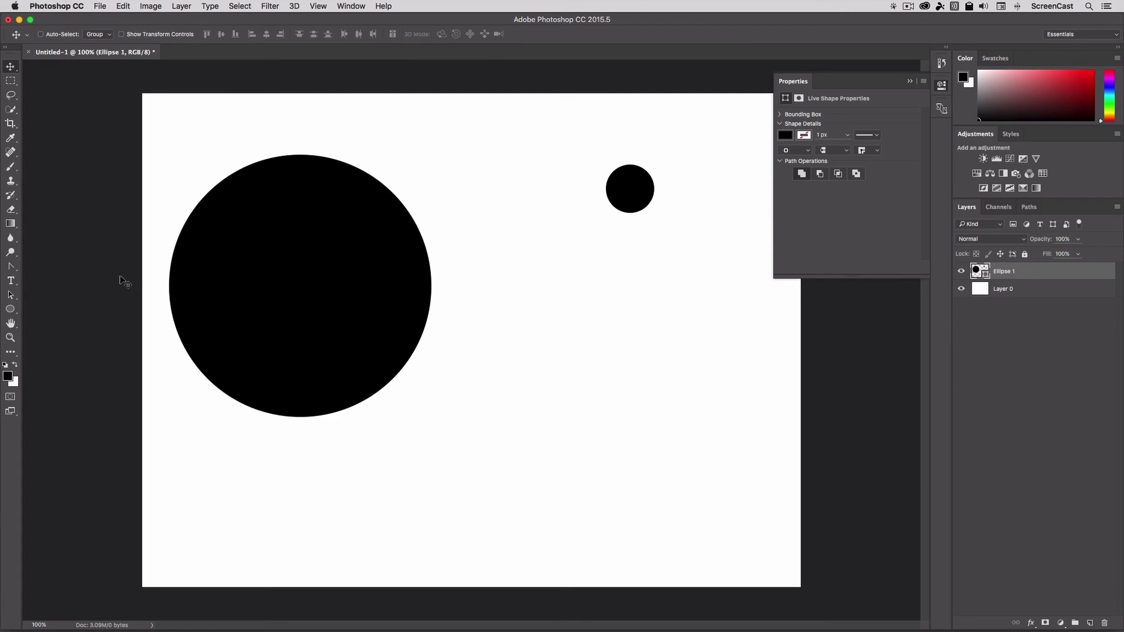
click(10, 295)
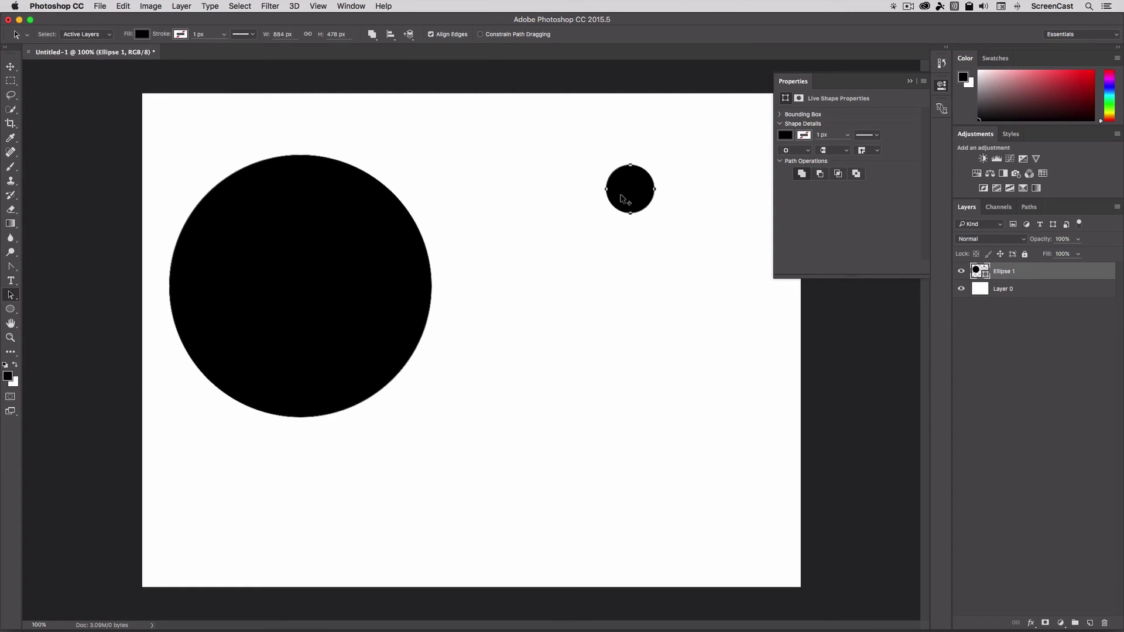
drag(623, 199, 728, 199)
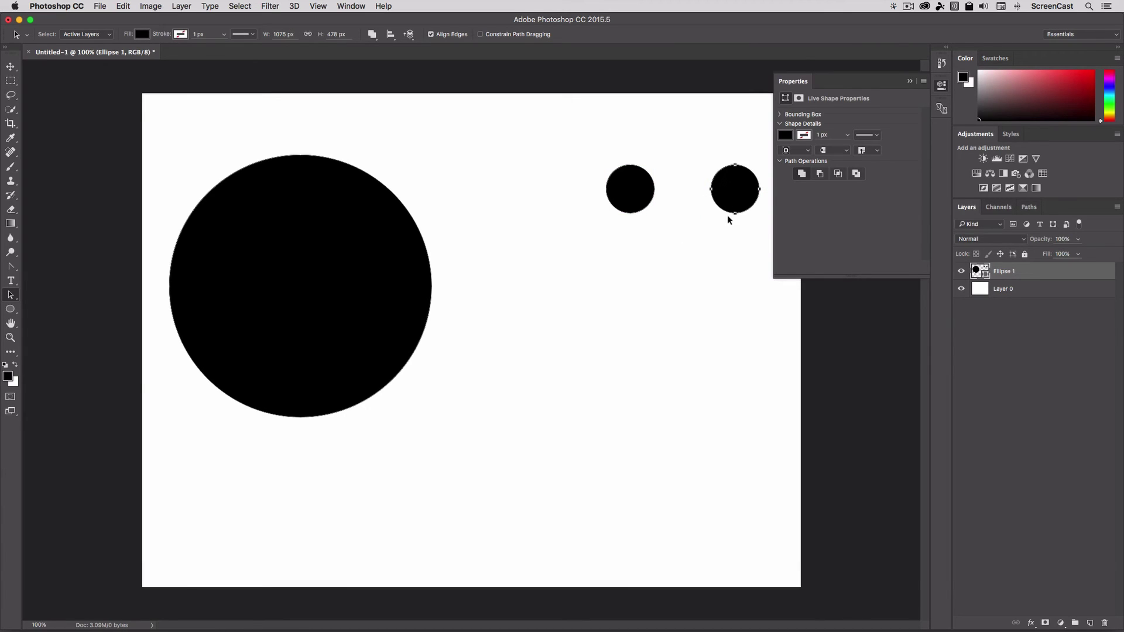
drag(736, 204, 688, 277)
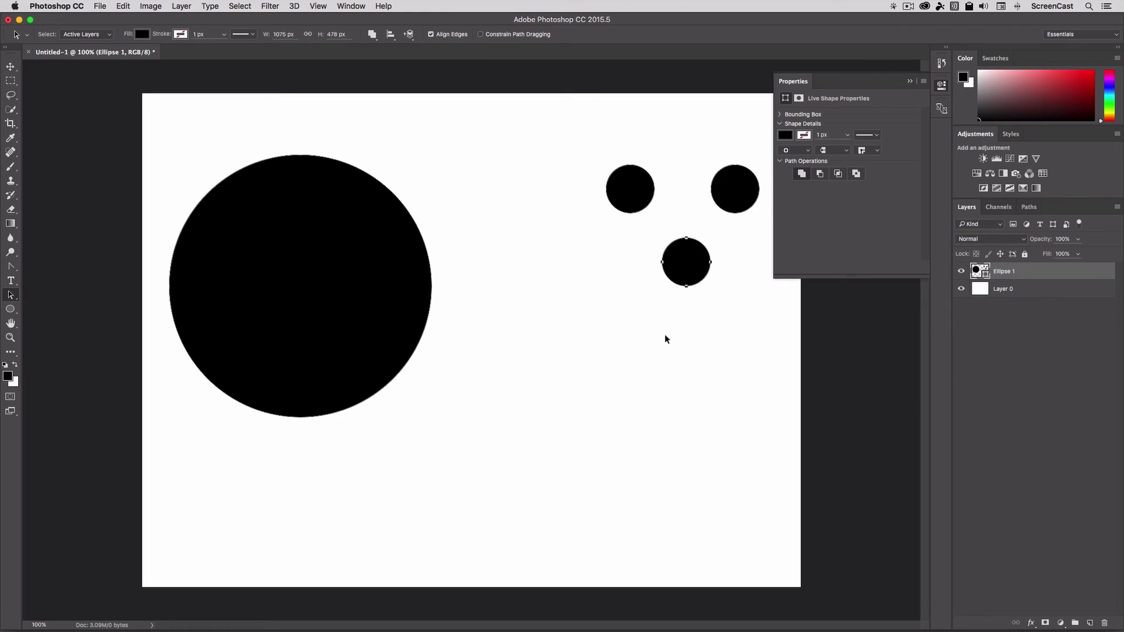
drag(688, 274, 693, 397)
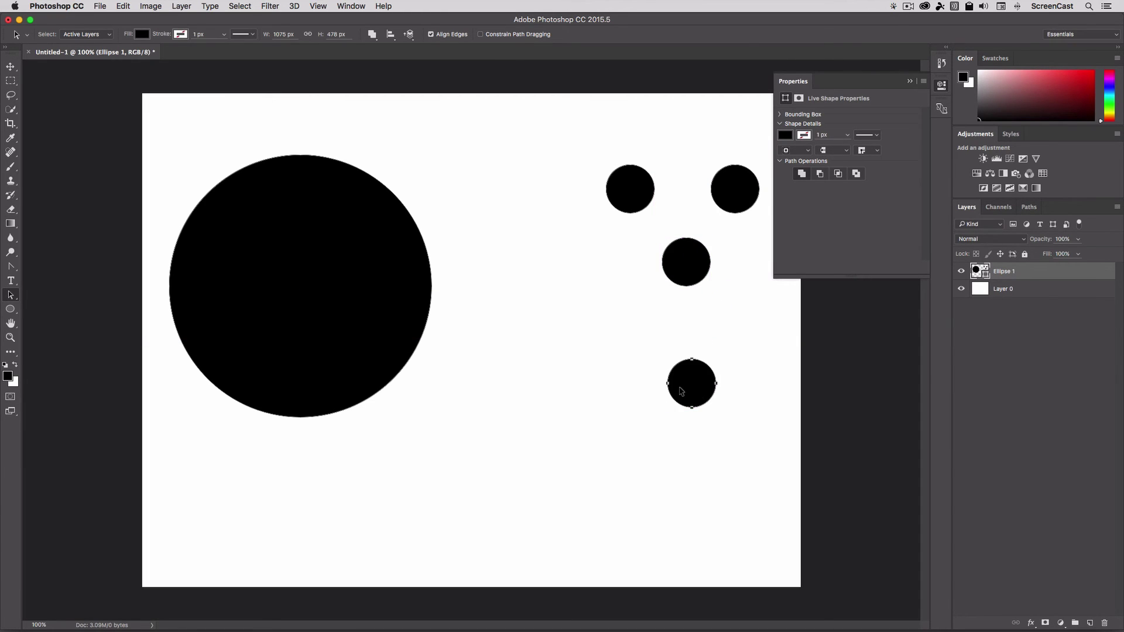
click(658, 410)
click(693, 397)
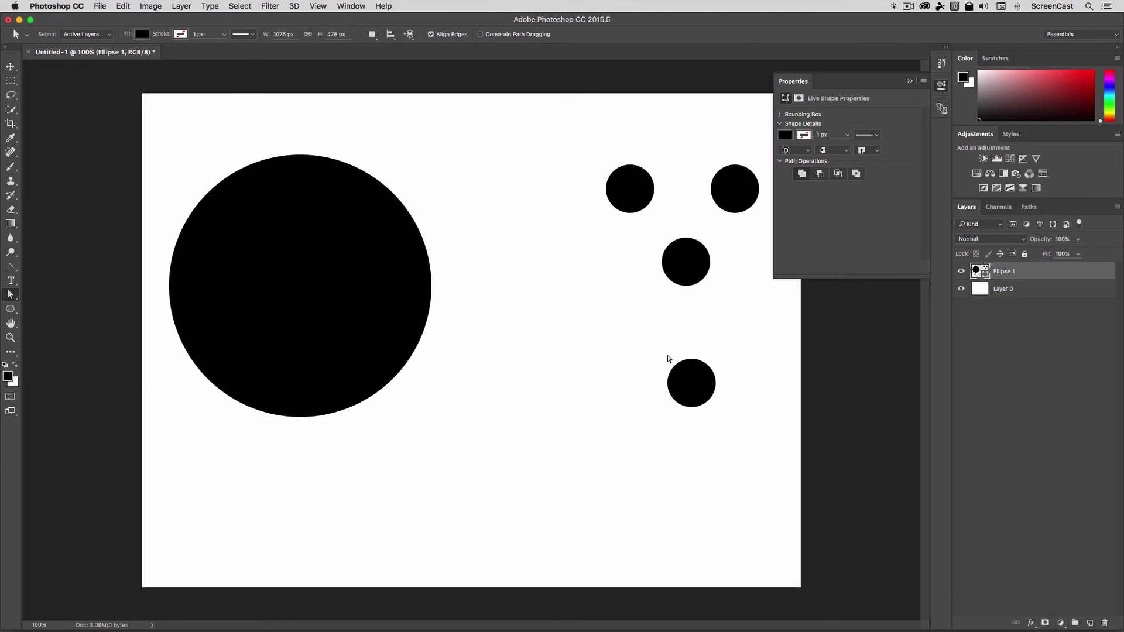
click(667, 384)
- Stretch the lowest circle's side and top anchors into a wide curved mouth
drag(668, 386, 601, 383)
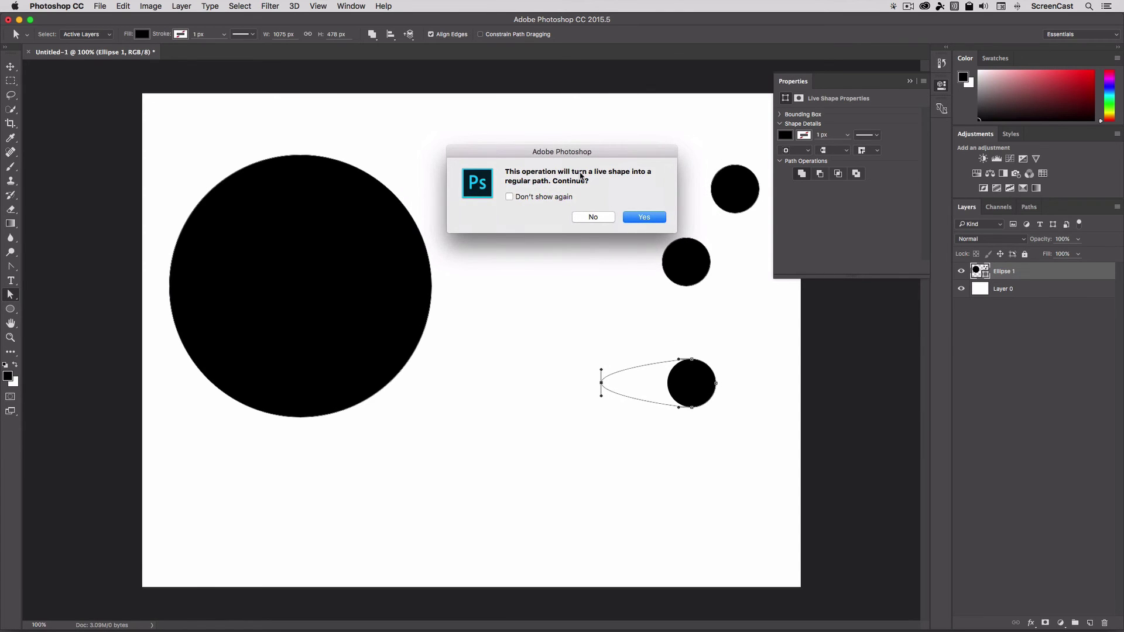
click(653, 219)
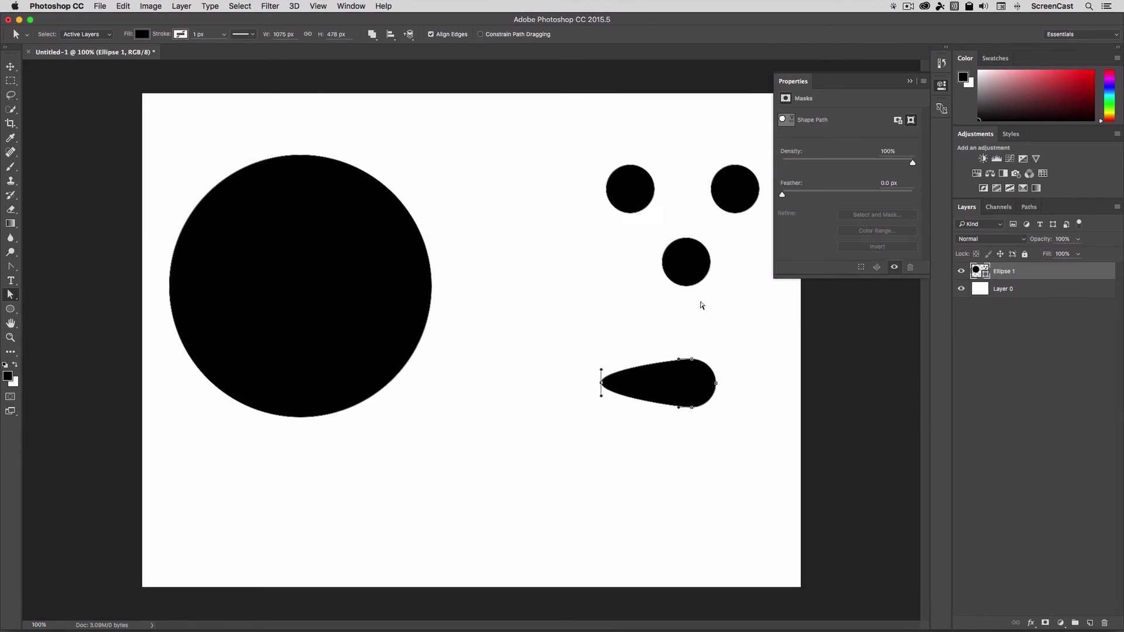
drag(717, 386, 790, 384)
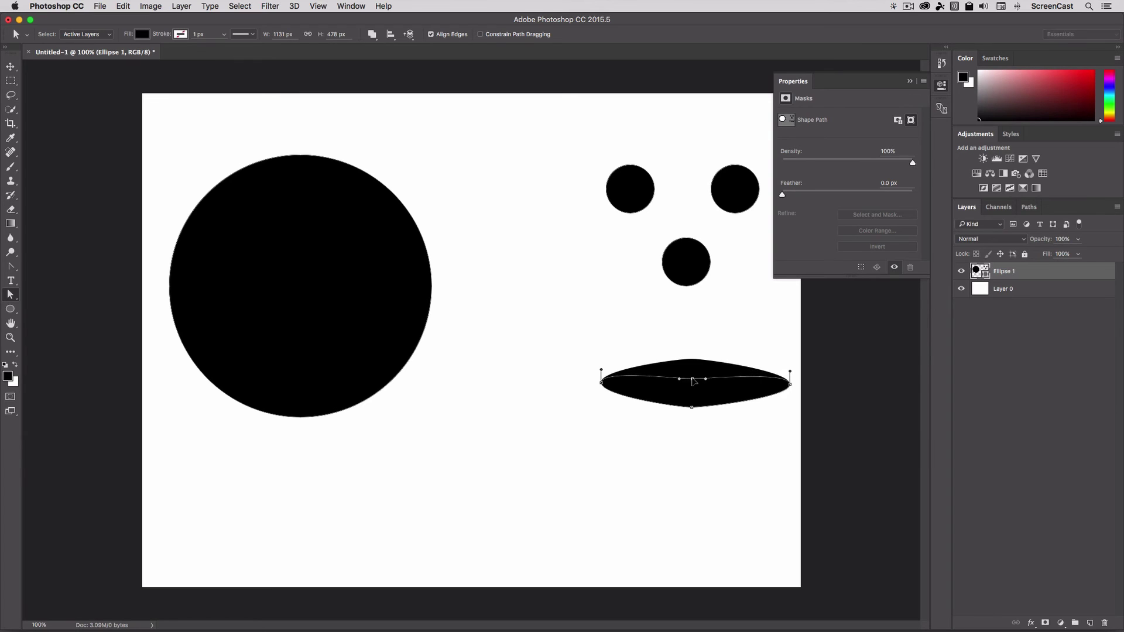
mouse_move(691, 360)
mouse_down()
mouse_move(691, 412)
mouse_move(693, 378)
mouse_up()
click(625, 369)
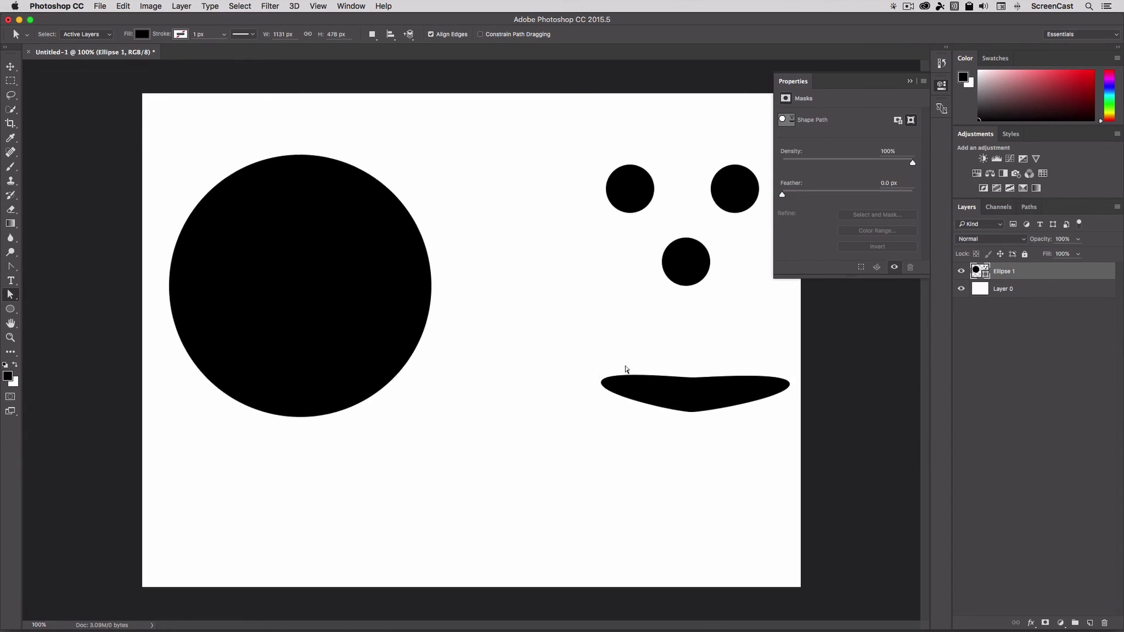
click(701, 392)
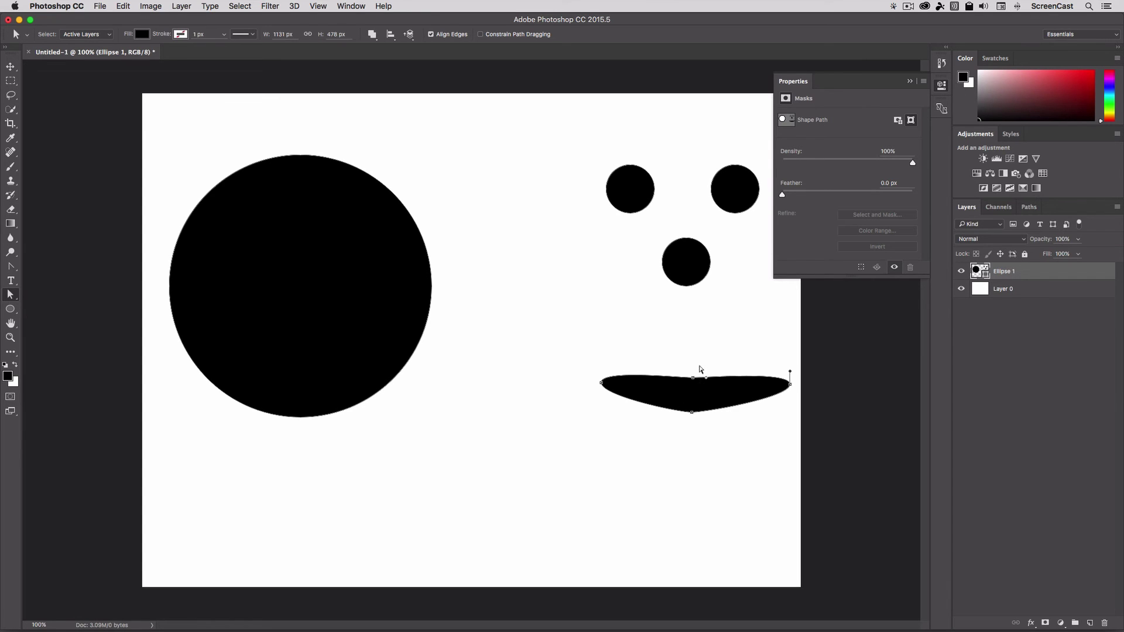
- Pull the middle circle's bottom anchor down into a teardrop nose, then select the large circle
click(687, 287)
drag(687, 288, 687, 307)
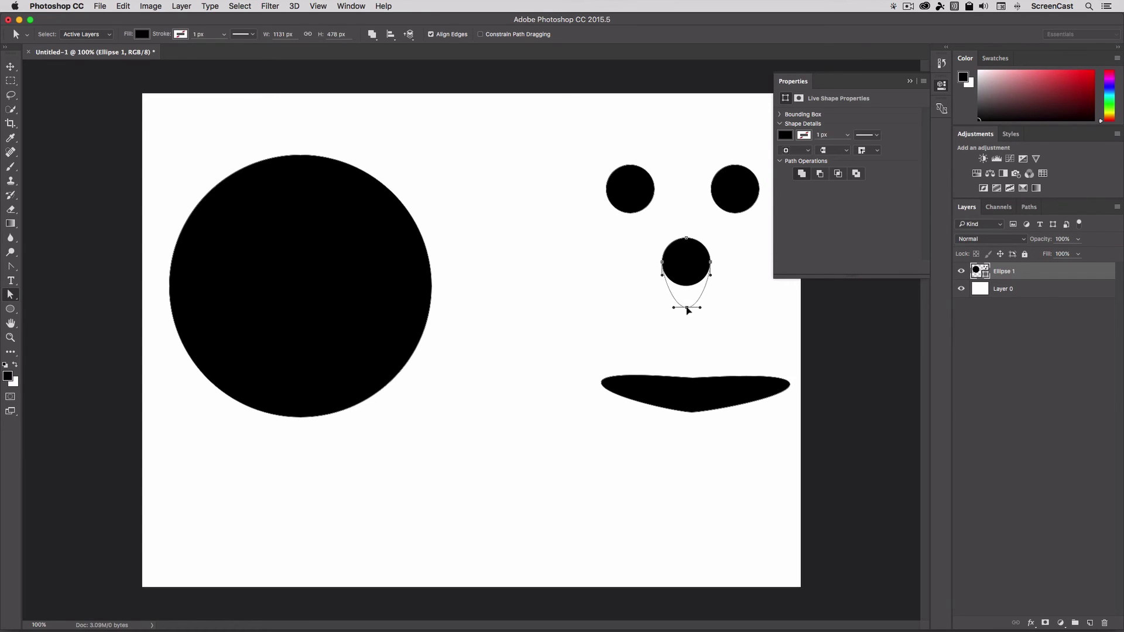
click(647, 217)
click(604, 329)
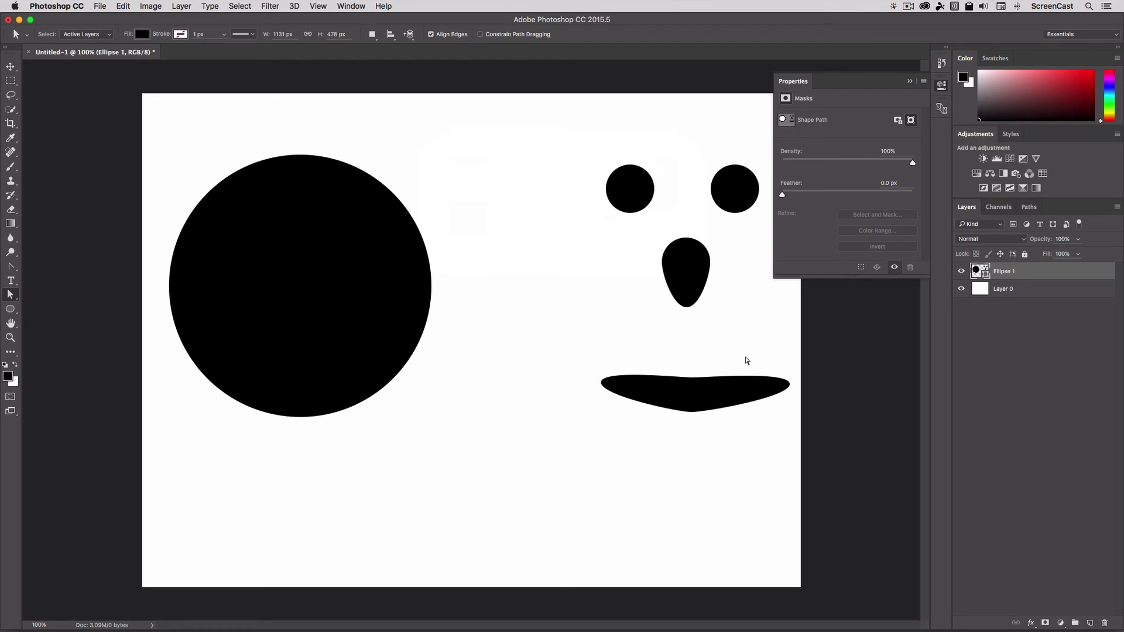
click(337, 272)
key(Escape)
click(384, 240)
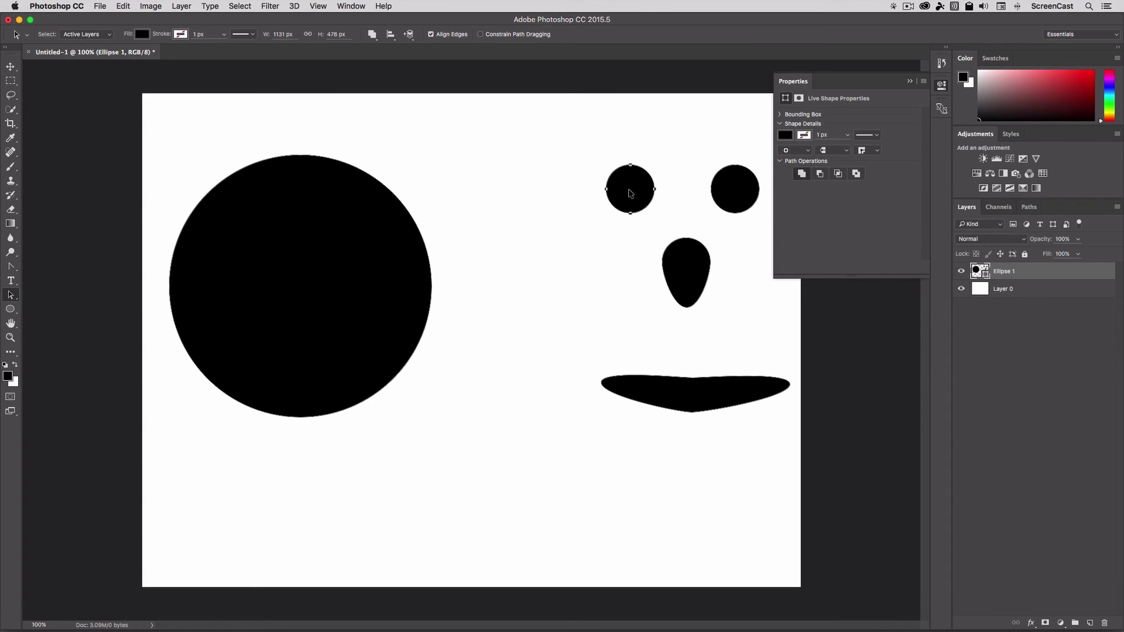
- Move both eye circles into the big circle, set to Subtract Front Shape and Exclude Overlapping Shapes
drag(630, 193, 263, 217)
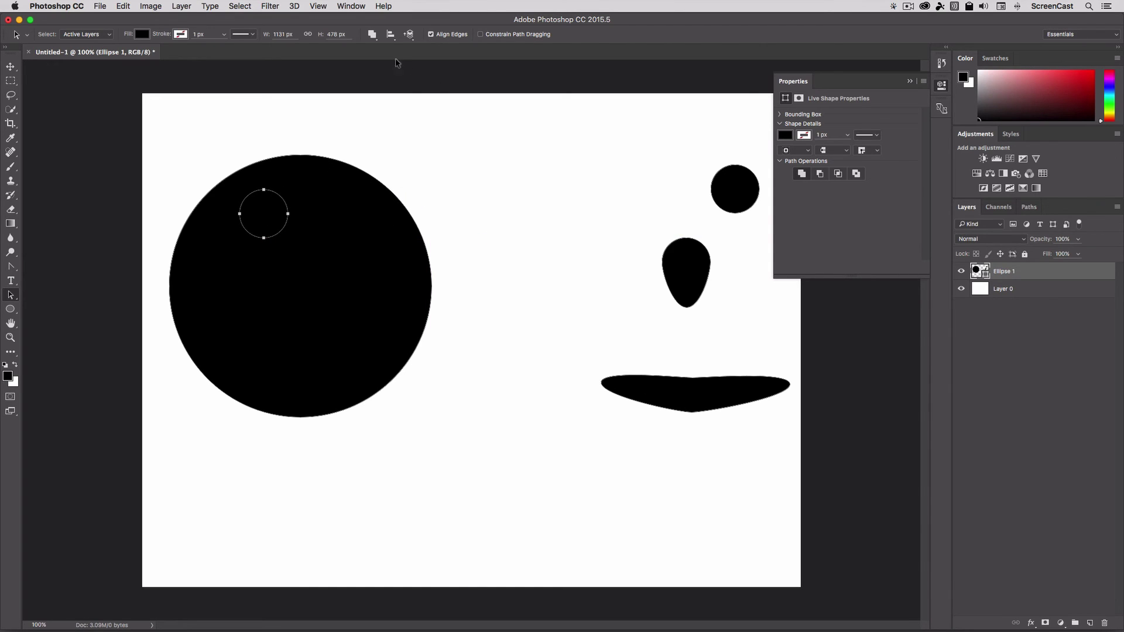
click(372, 34)
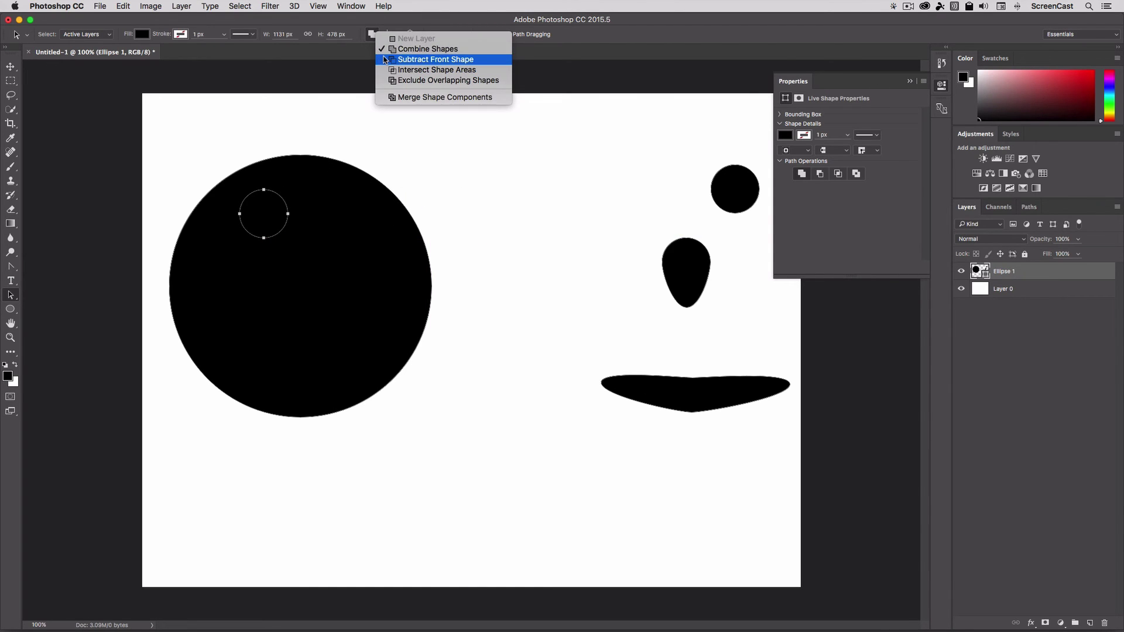
click(389, 82)
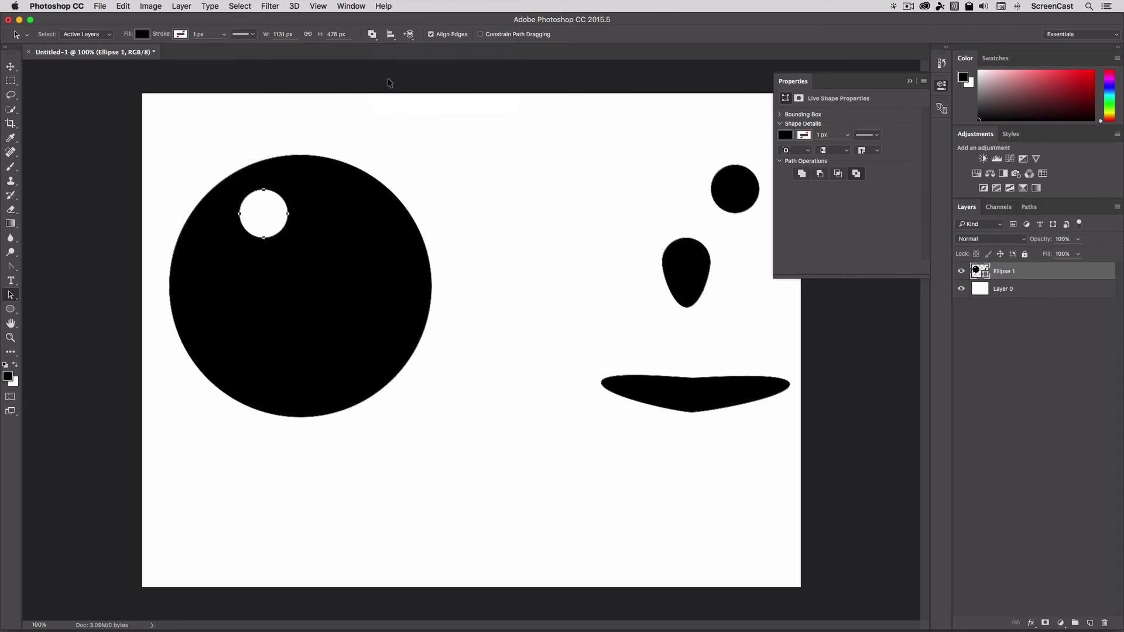
click(374, 36)
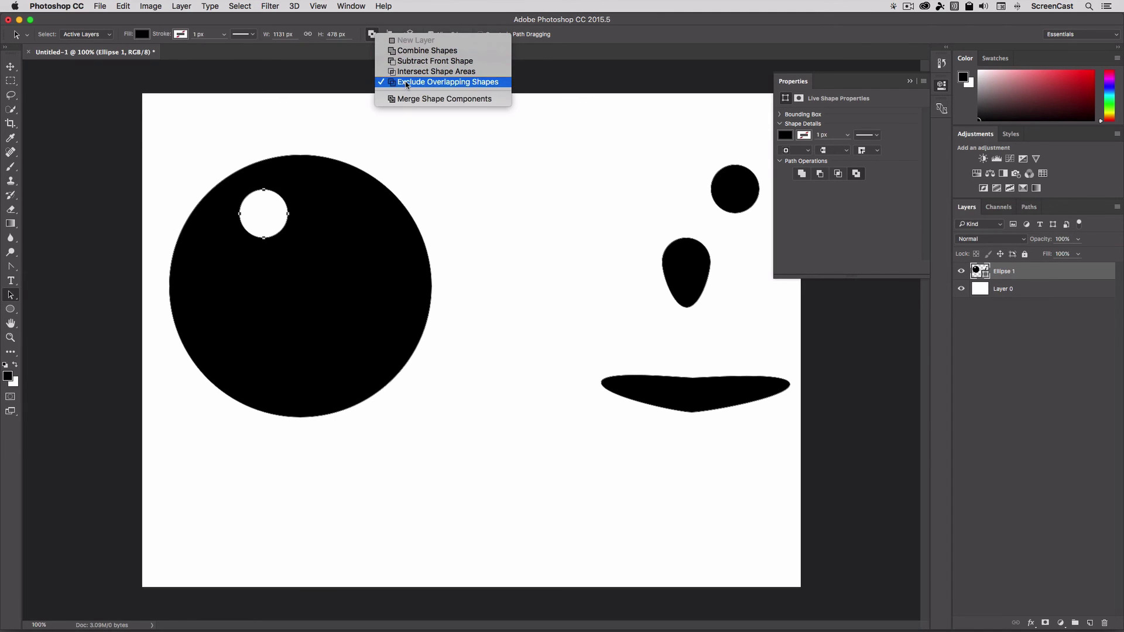
click(368, 22)
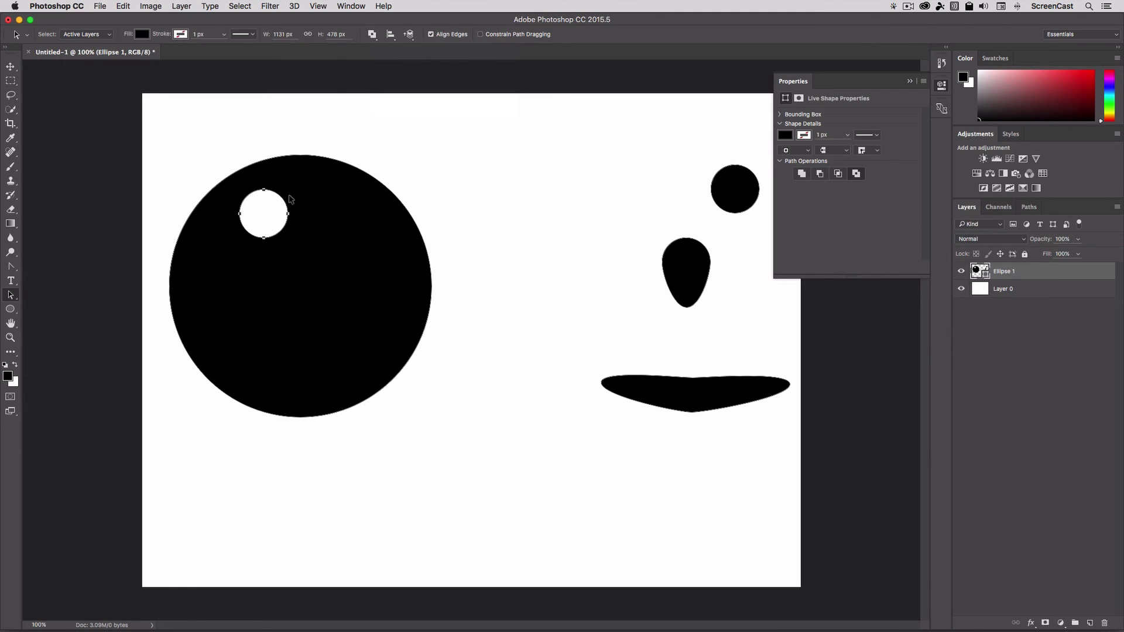
drag(735, 189, 523, 214)
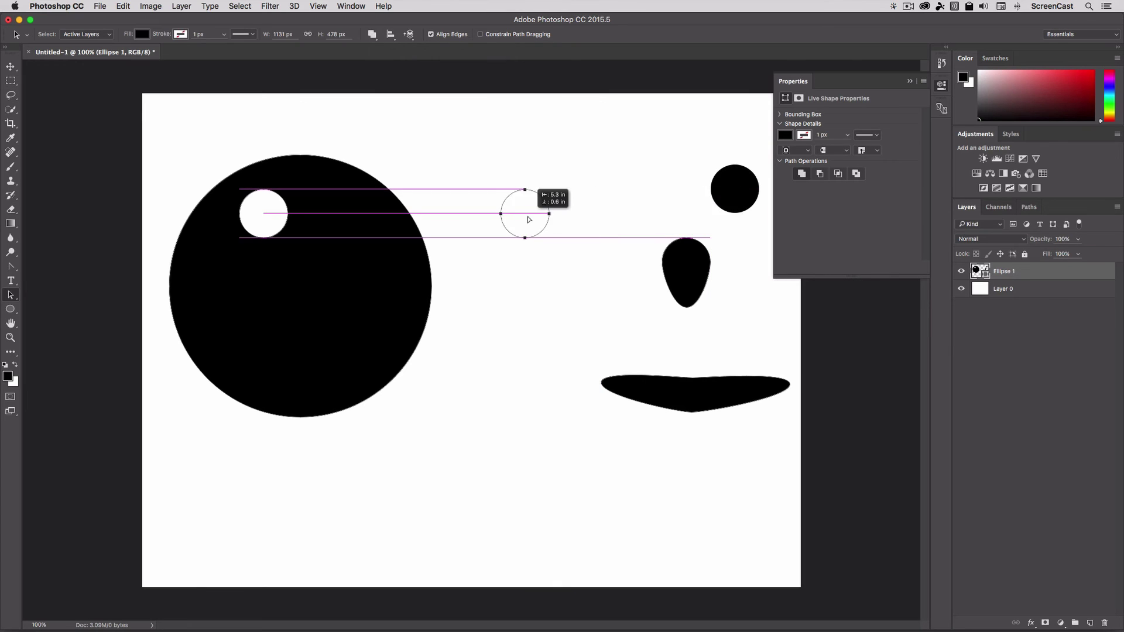
click(372, 34)
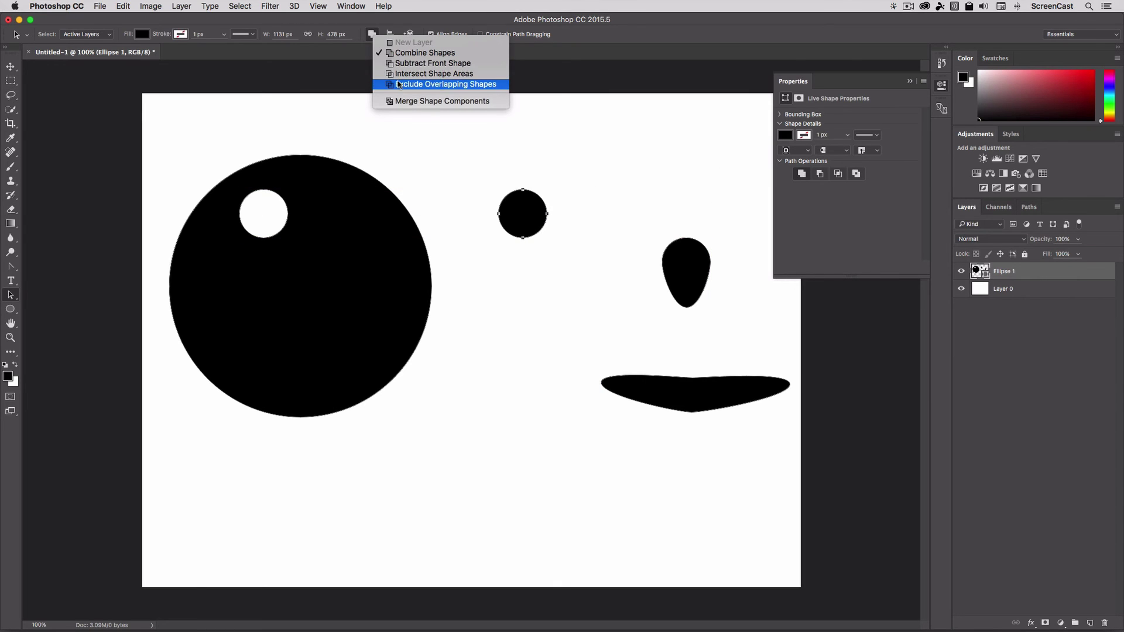
click(445, 83)
drag(529, 205, 349, 205)
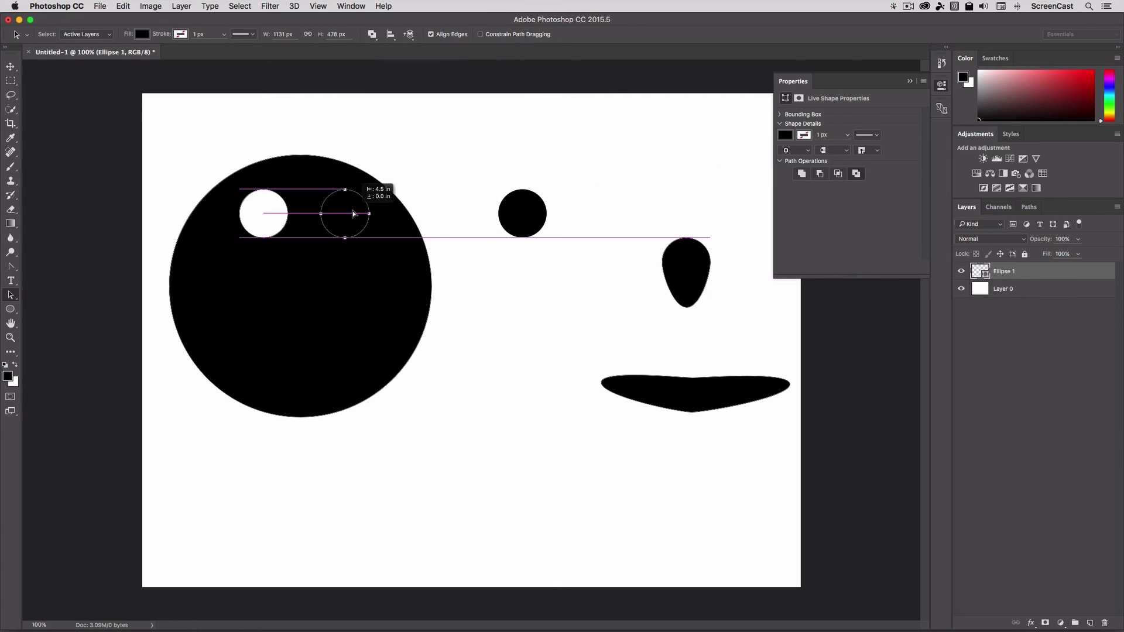
- Cut the nose and mouth out of the big circle and place them below the eyes
click(693, 269)
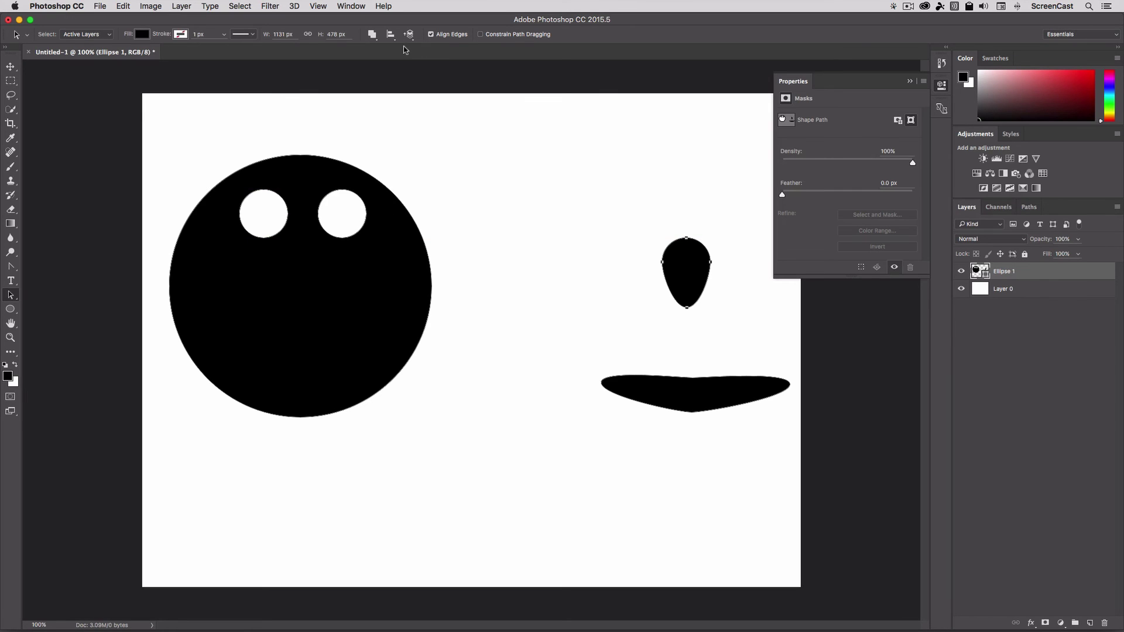
click(372, 34)
click(486, 142)
drag(688, 269, 291, 281)
click(372, 34)
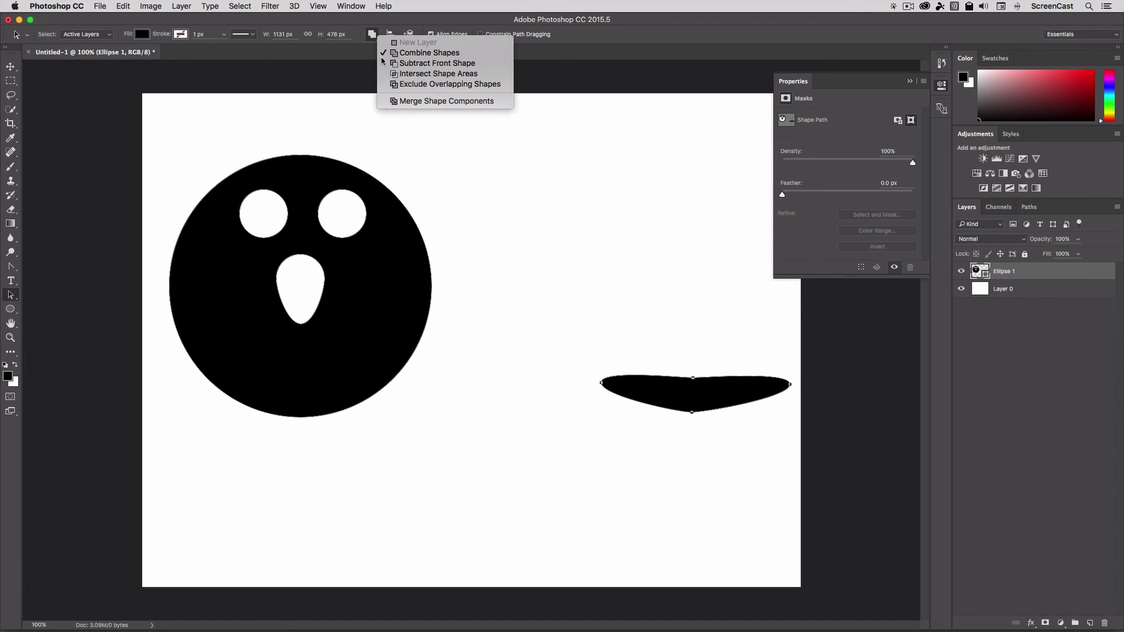
click(450, 84)
drag(672, 381, 281, 367)
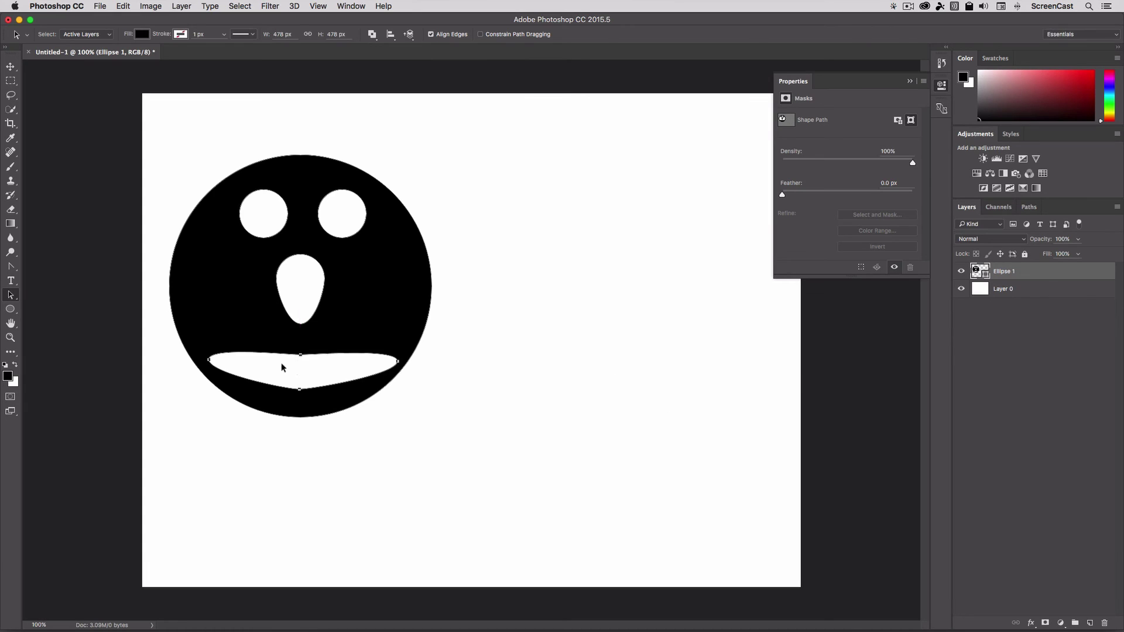
- Select all the face paths and move the whole face right and down toward centre
click(497, 372)
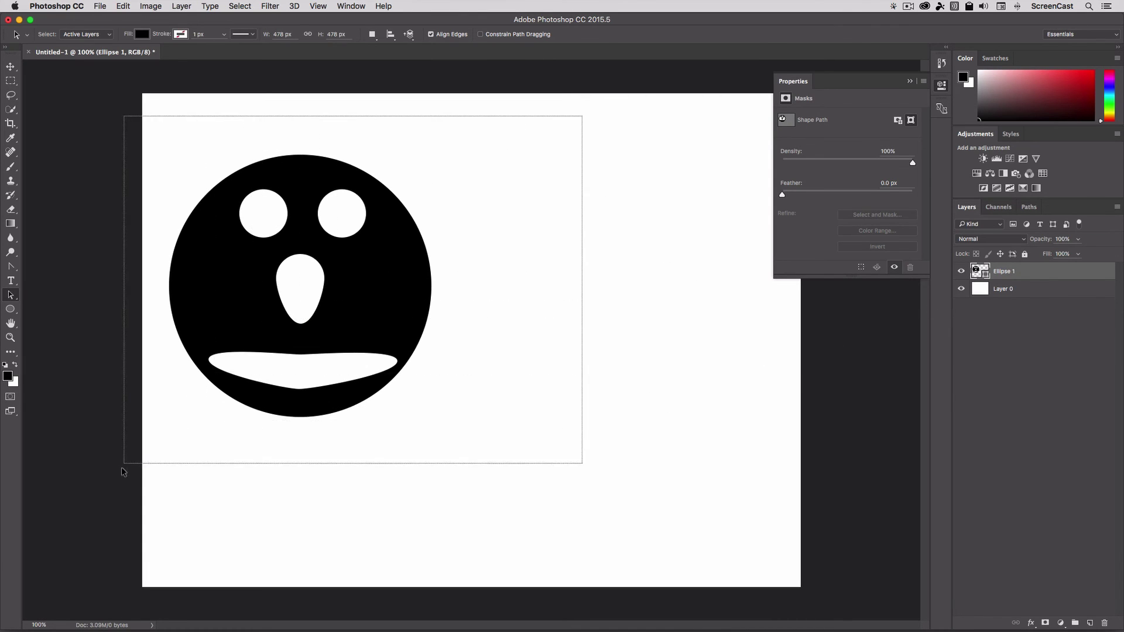
drag(582, 118, 124, 465)
drag(379, 291, 562, 326)
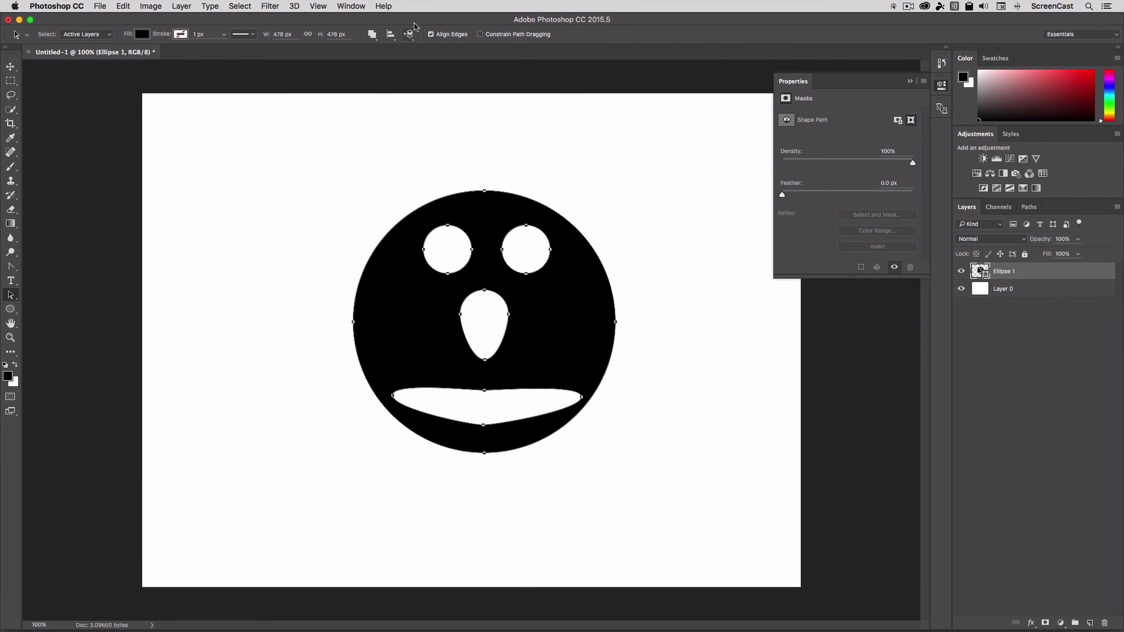
click(373, 34)
click(373, 39)
- Deselect the face paths and select the background Layer 0
click(326, 240)
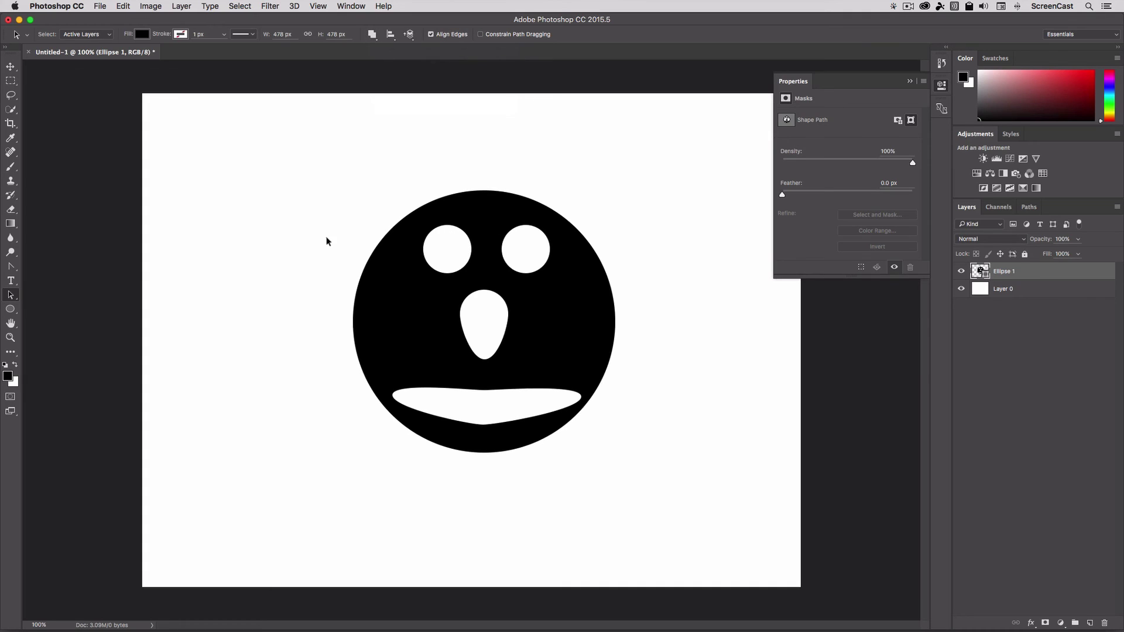
click(443, 245)
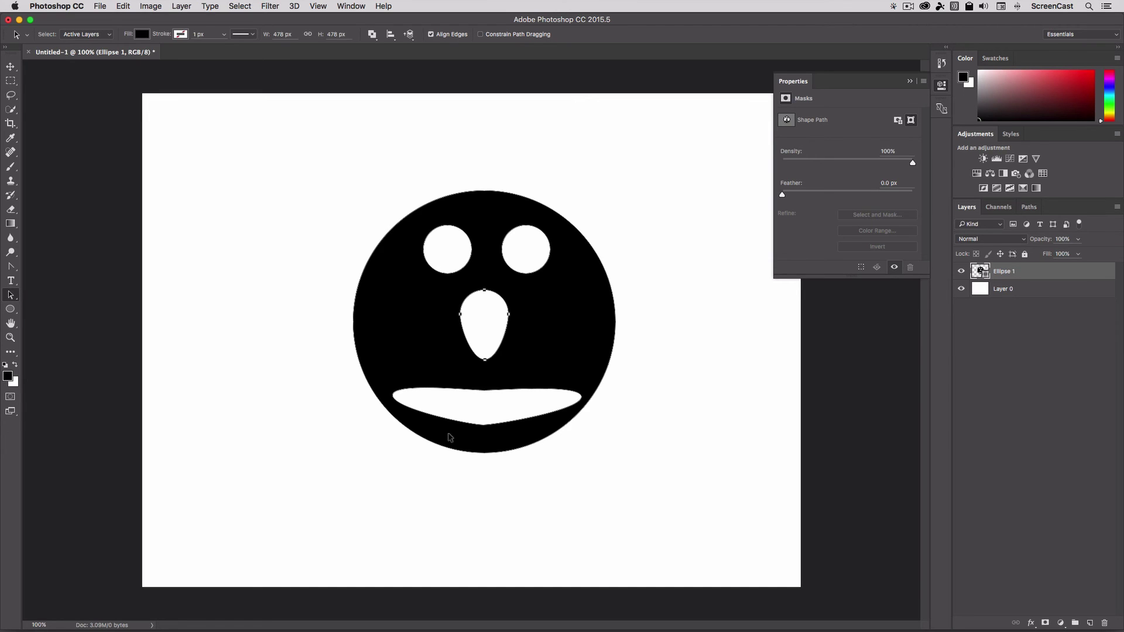
click(989, 317)
click(984, 291)
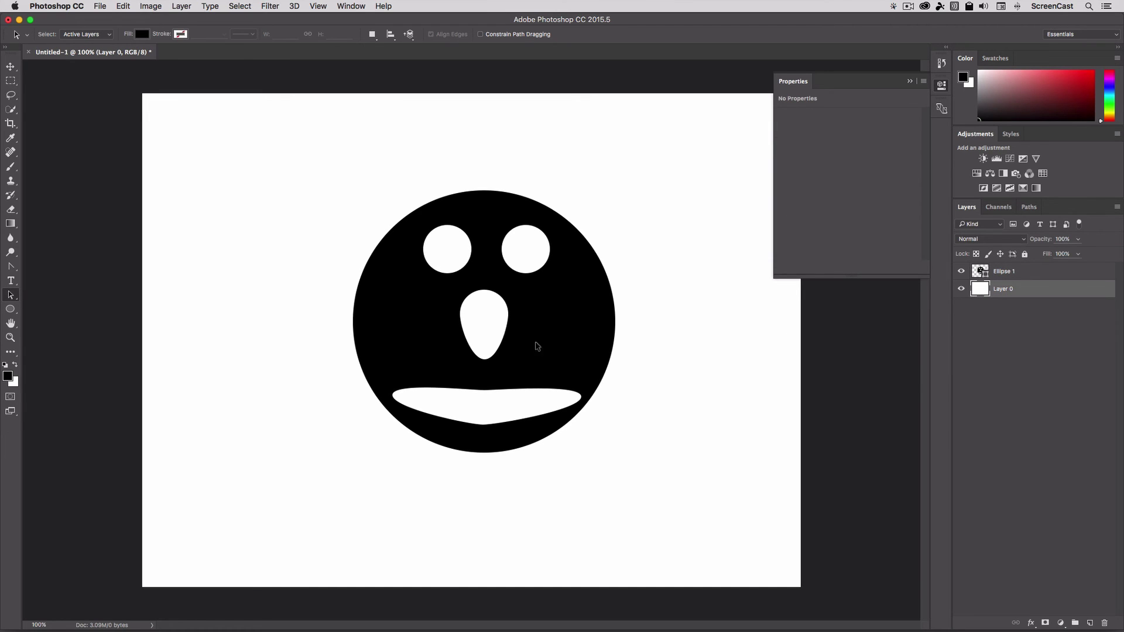
- Set the foreground colour to ff0000 and fill Layer 0 with red
click(8, 377)
text(ff0000)
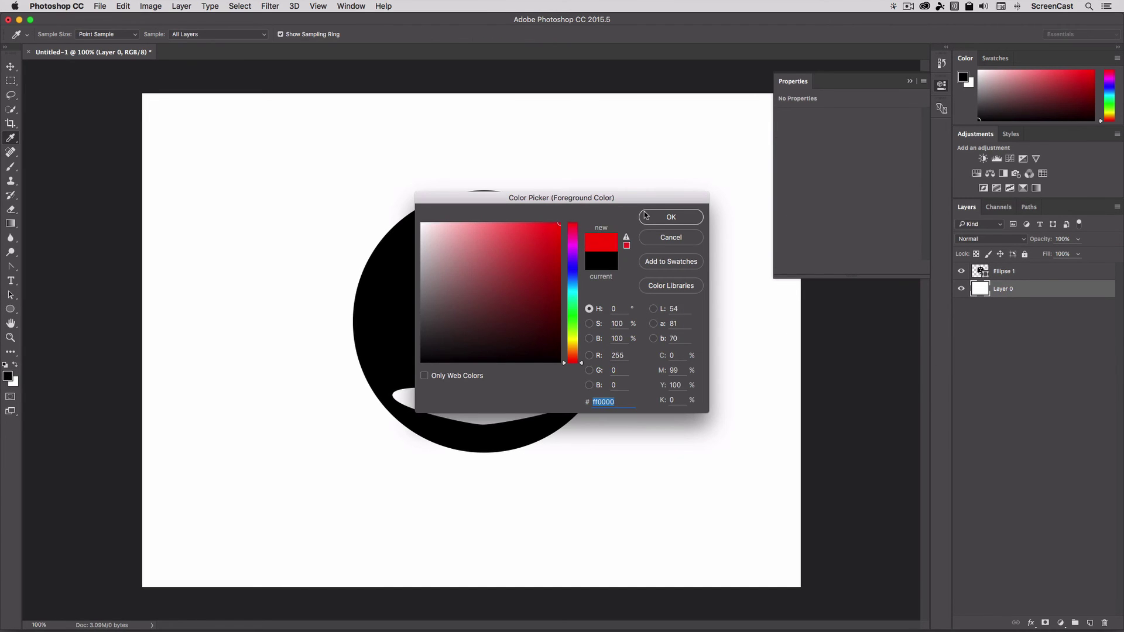
click(659, 214)
key(alt+BackSpace)
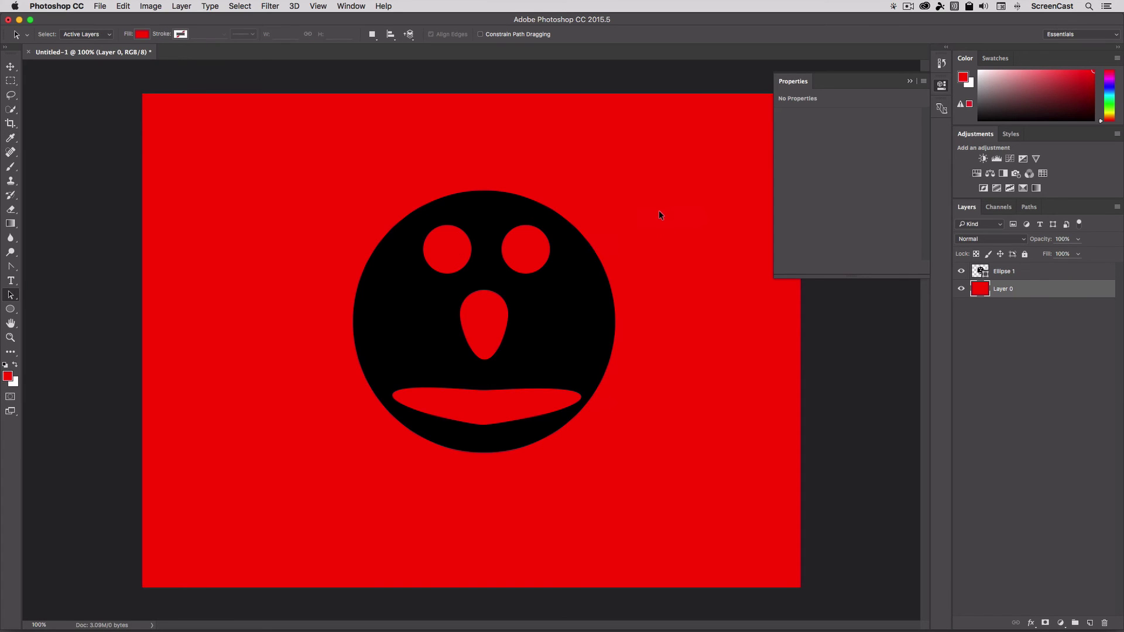
- Delete Layer 0 and bring up the layer effects list
key(v)
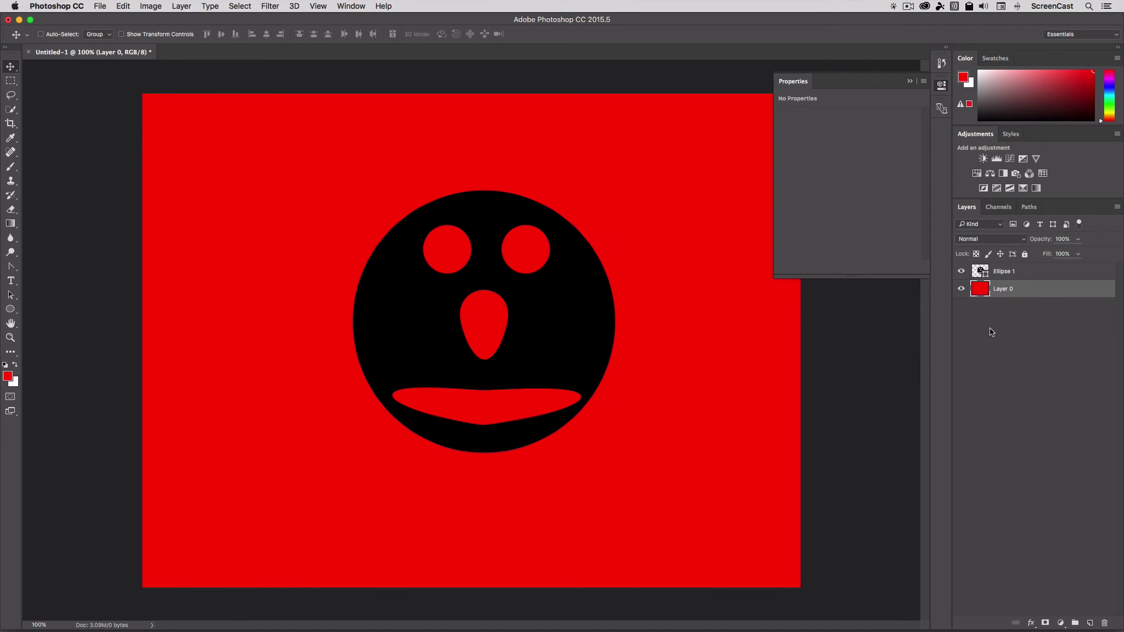
key(BackSpace)
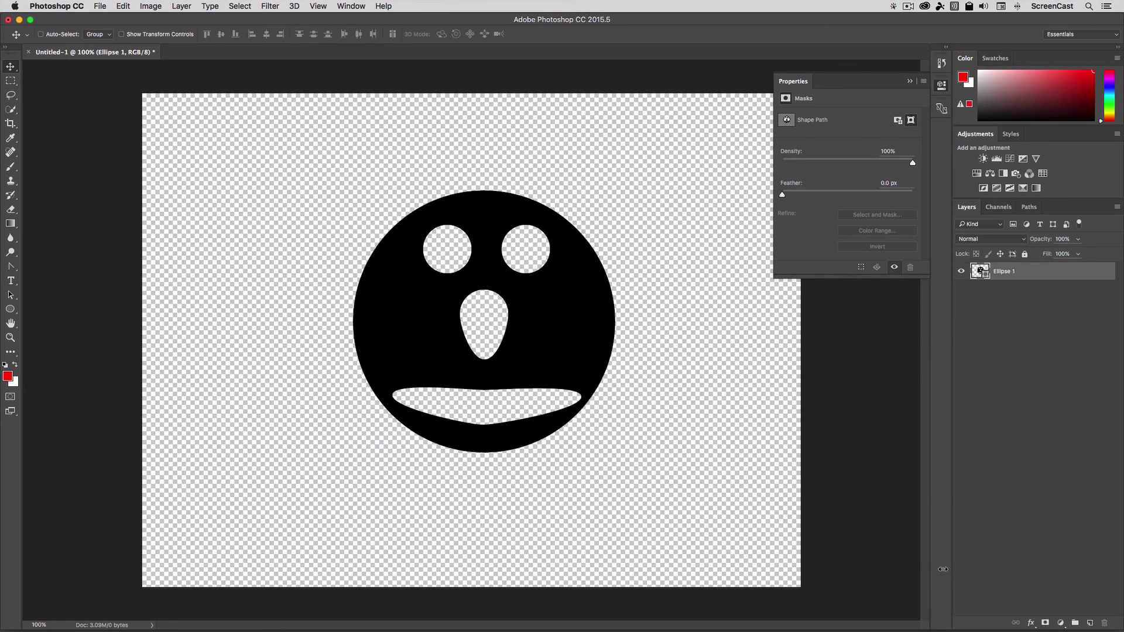
click(1031, 623)
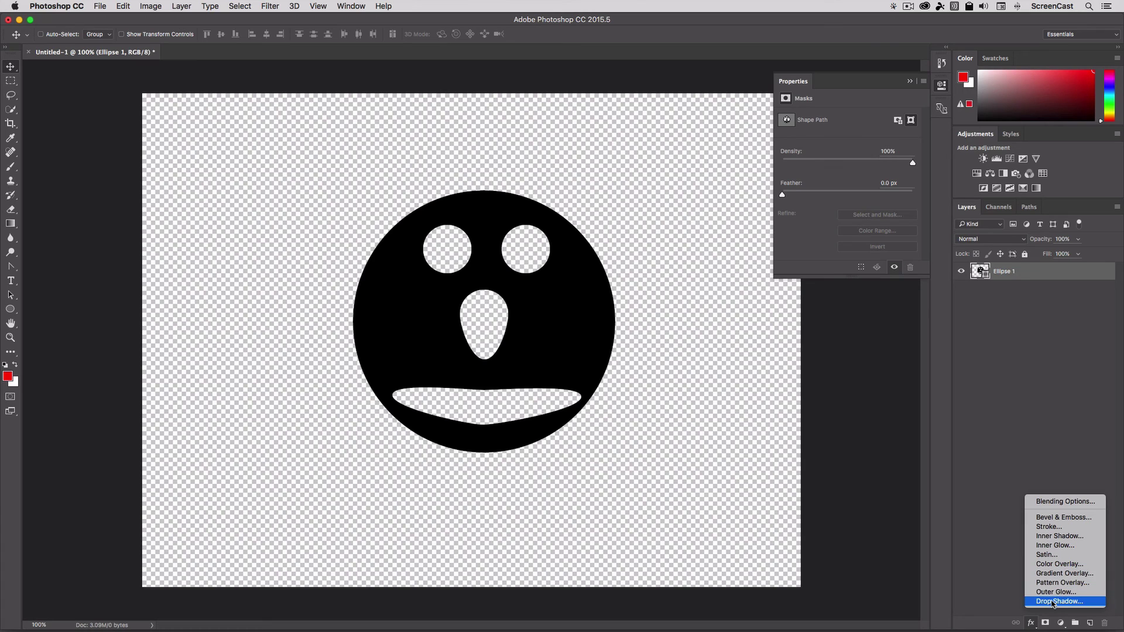
- Add a darker, sharper drop shadow 30 px away, angled toward the lower right
click(1052, 600)
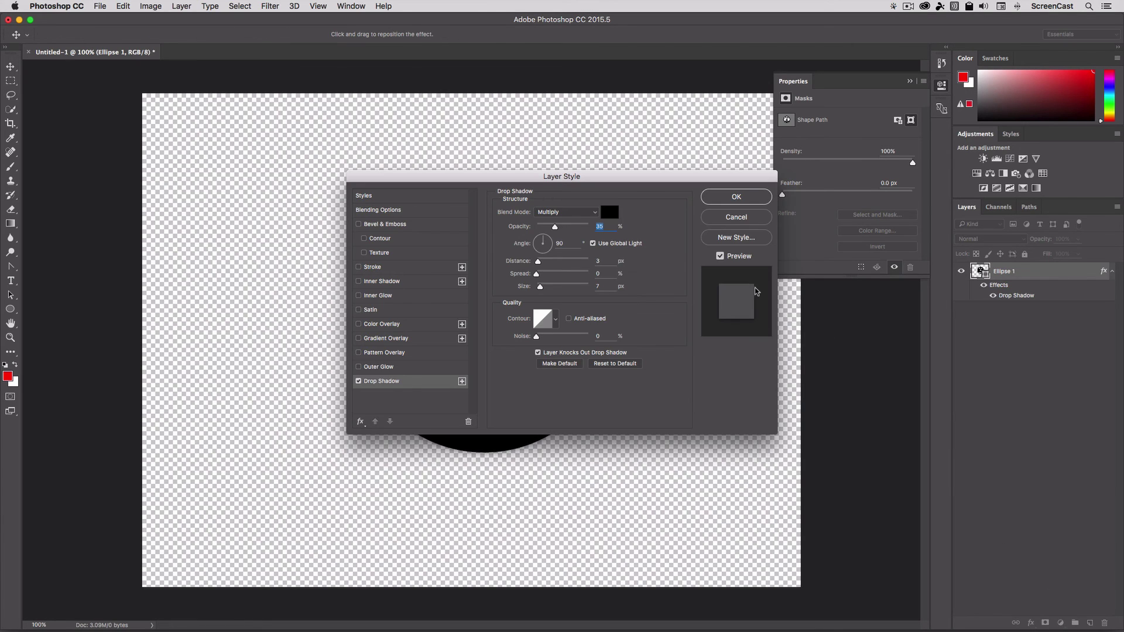
drag(664, 179, 907, 281)
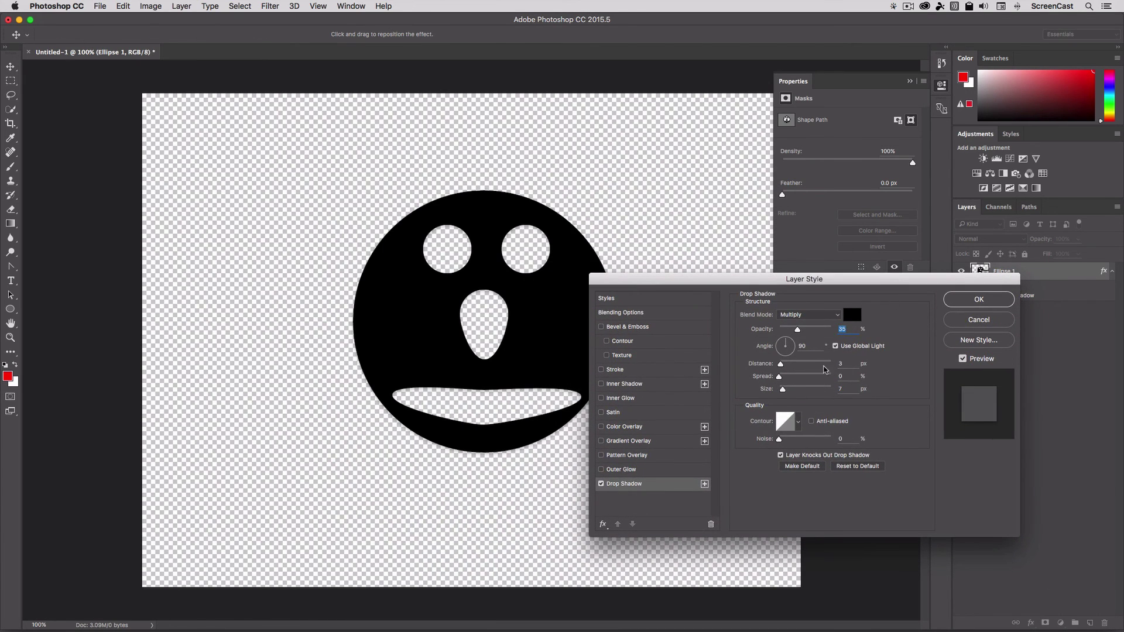
click(794, 364)
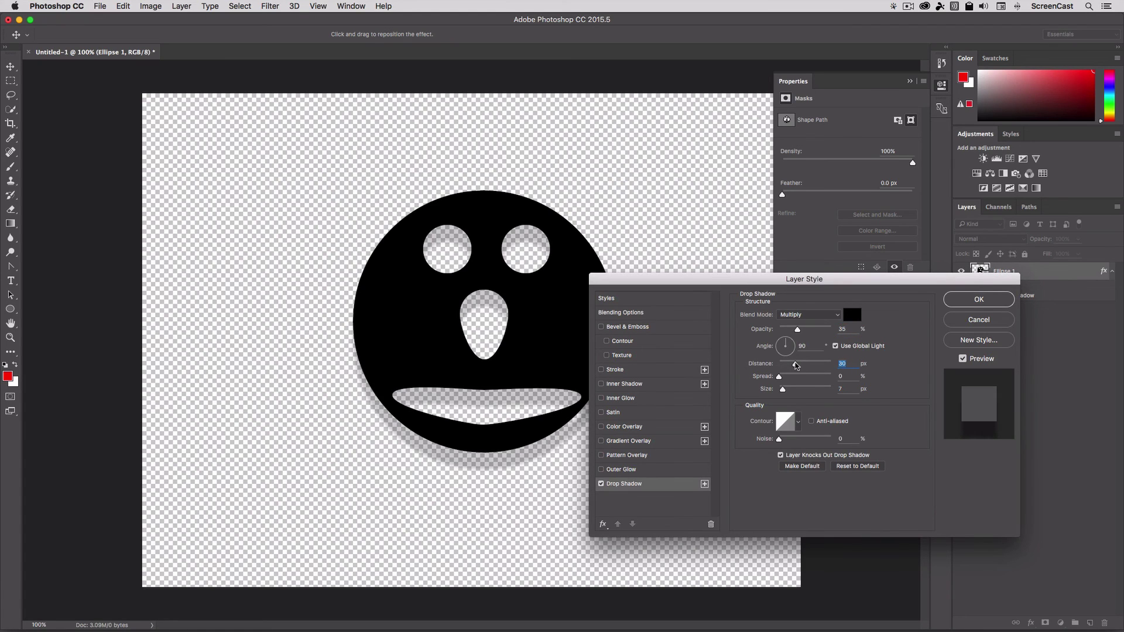
mouse_move(779, 377)
mouse_down()
mouse_move(790, 377)
mouse_move(782, 390)
mouse_up()
drag(798, 330, 823, 331)
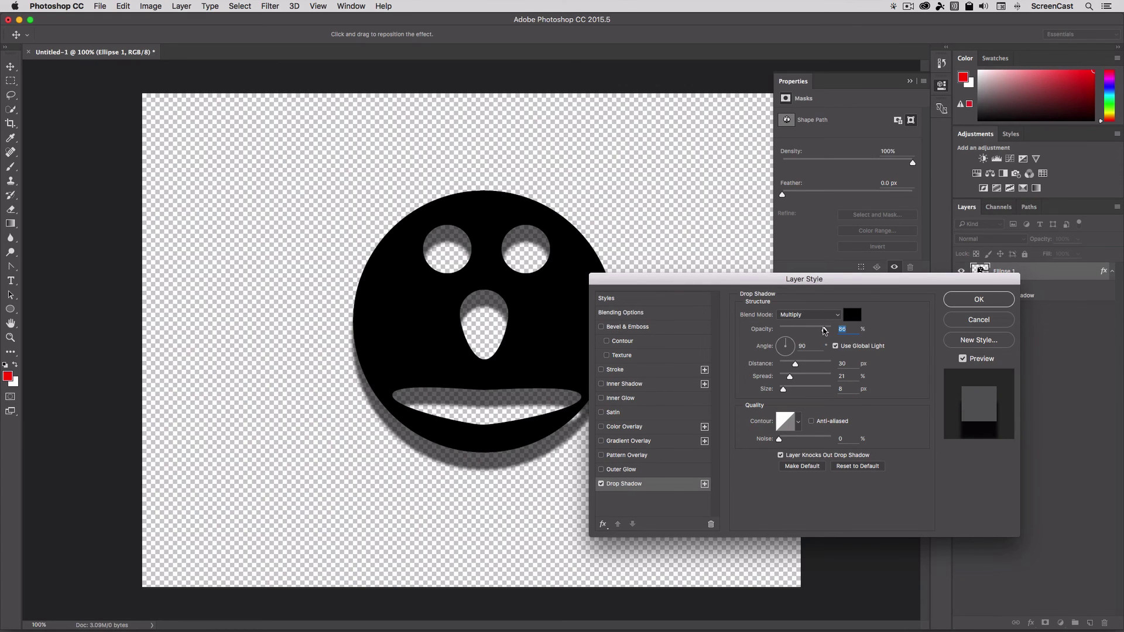
drag(803, 278, 863, 273)
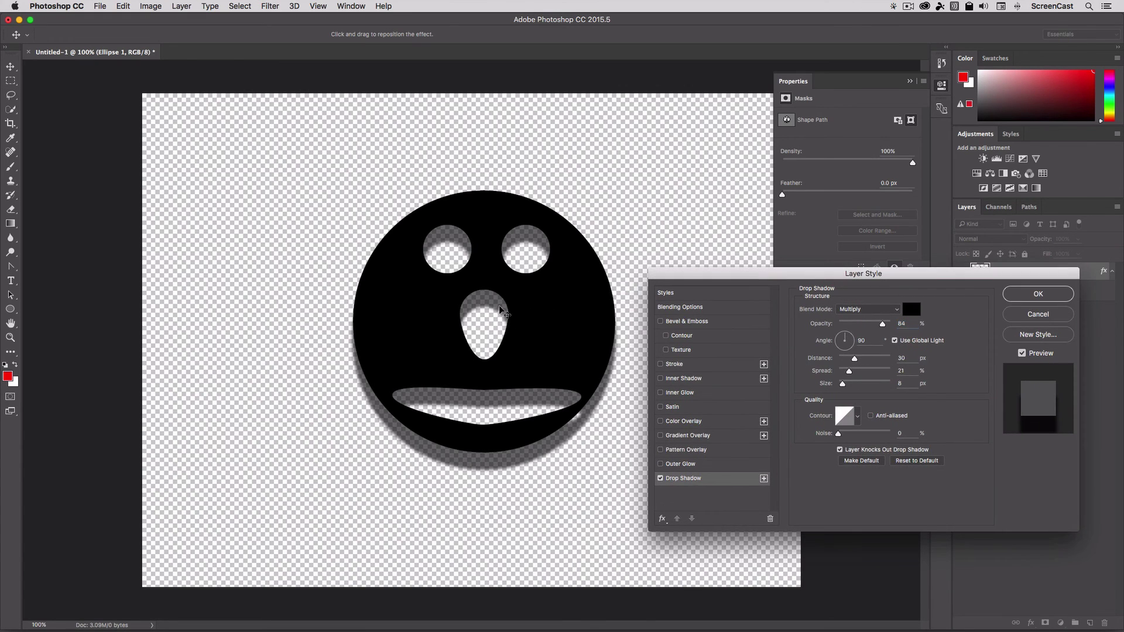
mouse_move(506, 310)
mouse_down()
mouse_move(530, 285)
mouse_move(266, 225)
mouse_move(505, 298)
mouse_up()
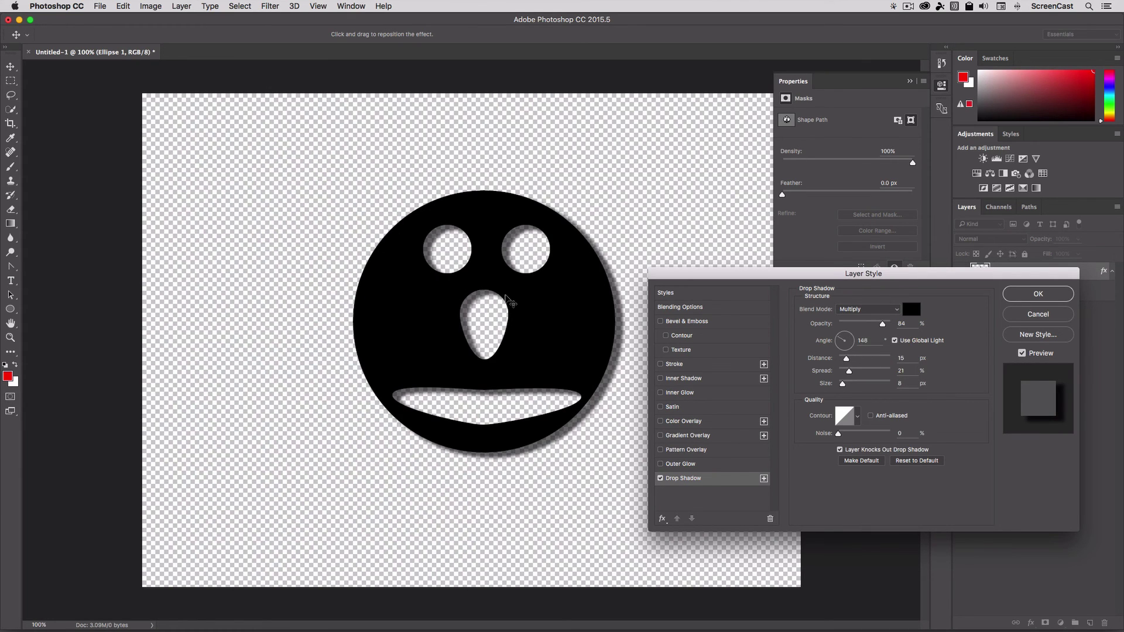
- Briefly try then drop Inner Shadow, and add a thin red stroke of about 6 px
click(661, 379)
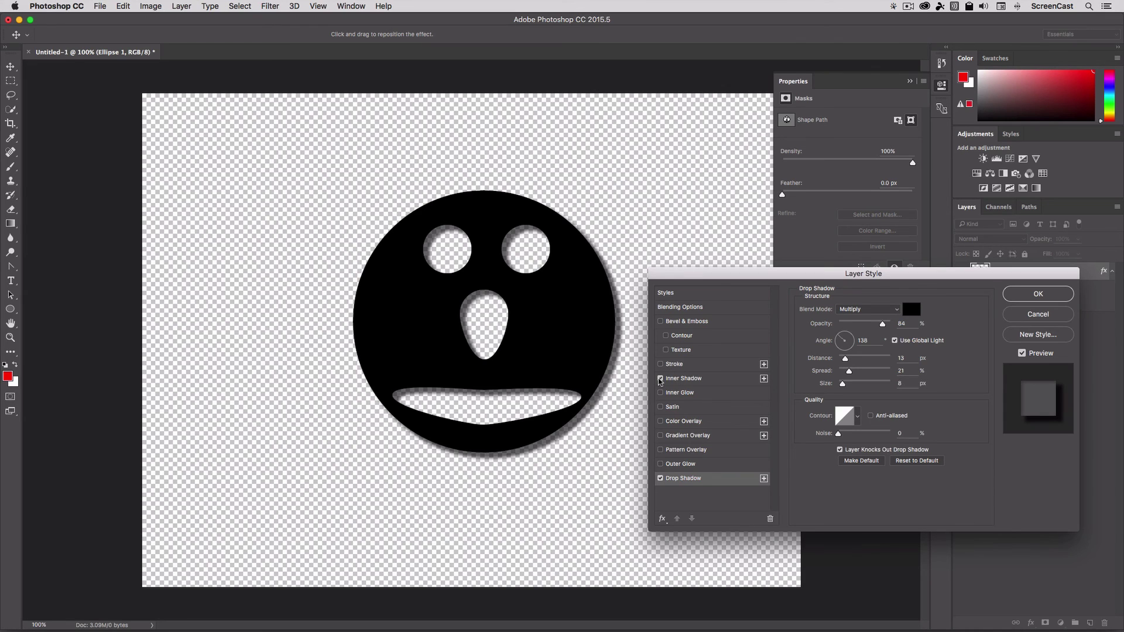
click(660, 379)
click(661, 365)
click(674, 364)
click(854, 309)
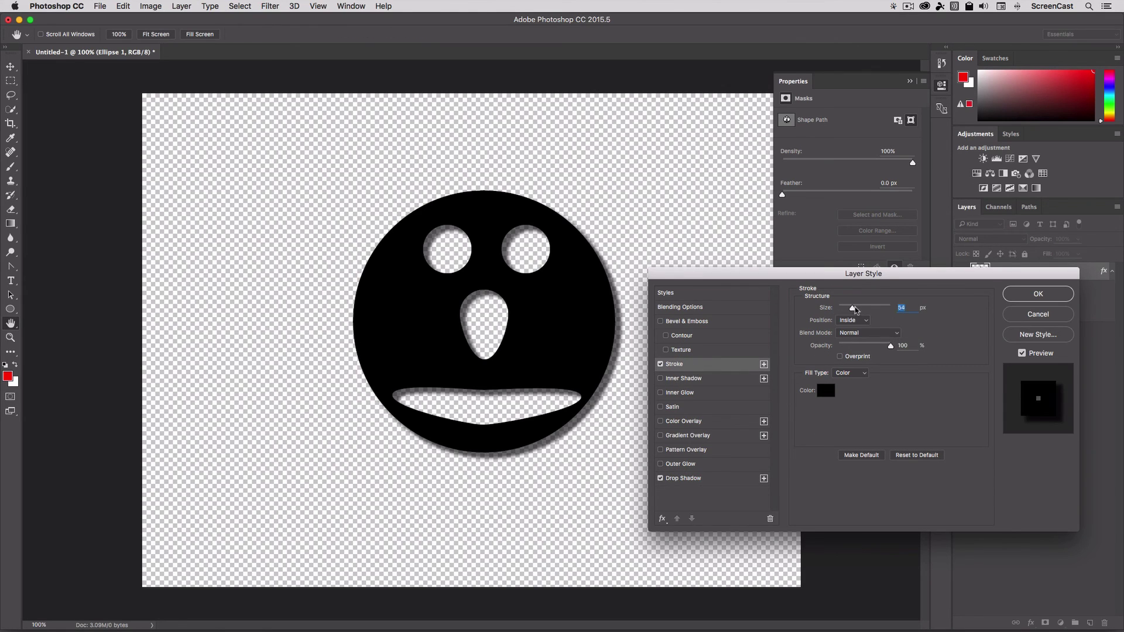
drag(856, 310, 860, 310)
click(825, 390)
drag(552, 270, 550, 206)
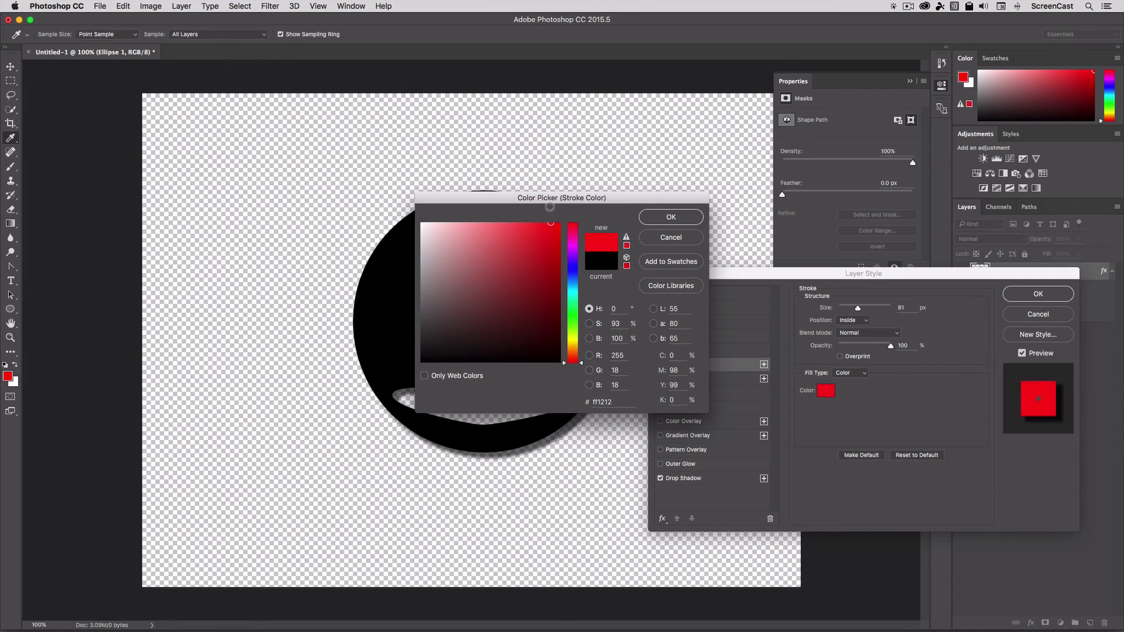
click(672, 220)
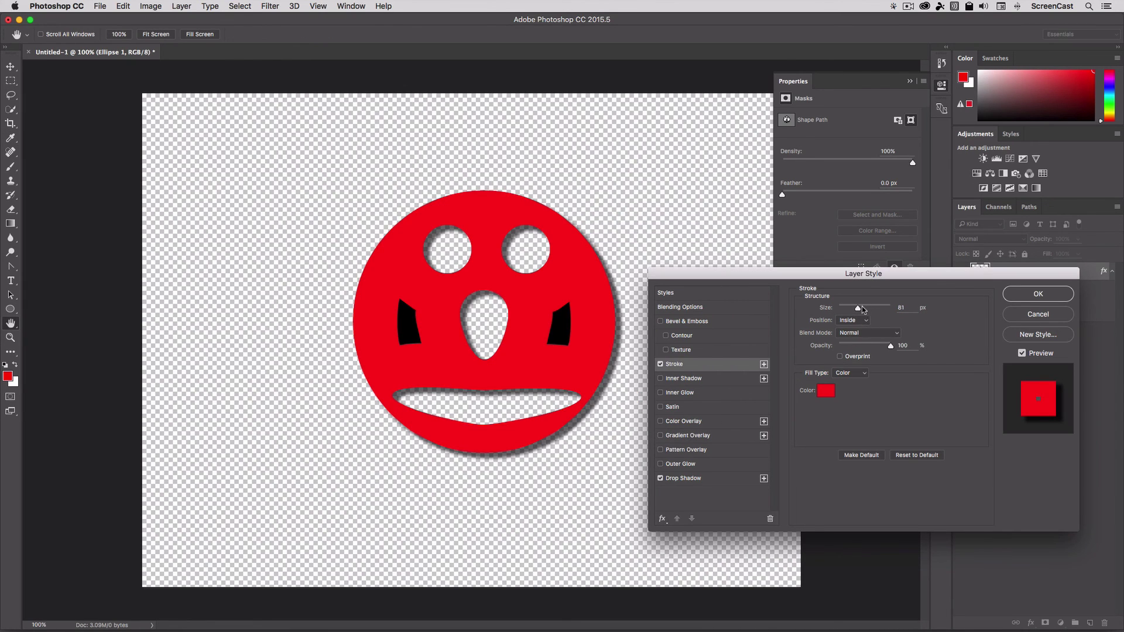
drag(862, 308, 841, 309)
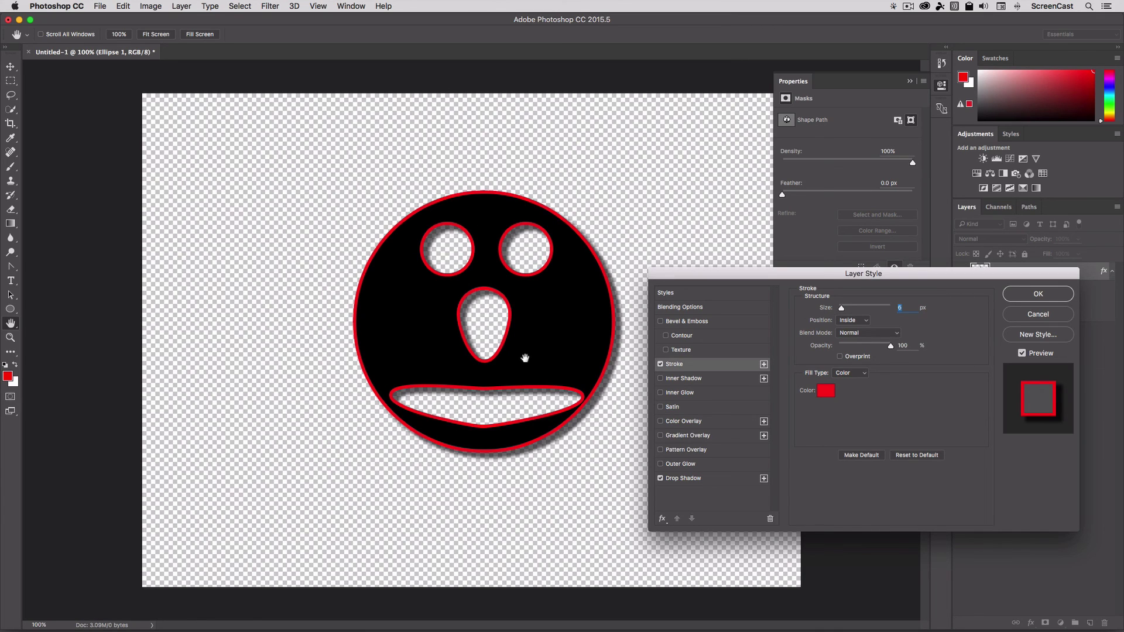
- Apply the drop shadow and stroke, then close the Properties panel
click(1033, 294)
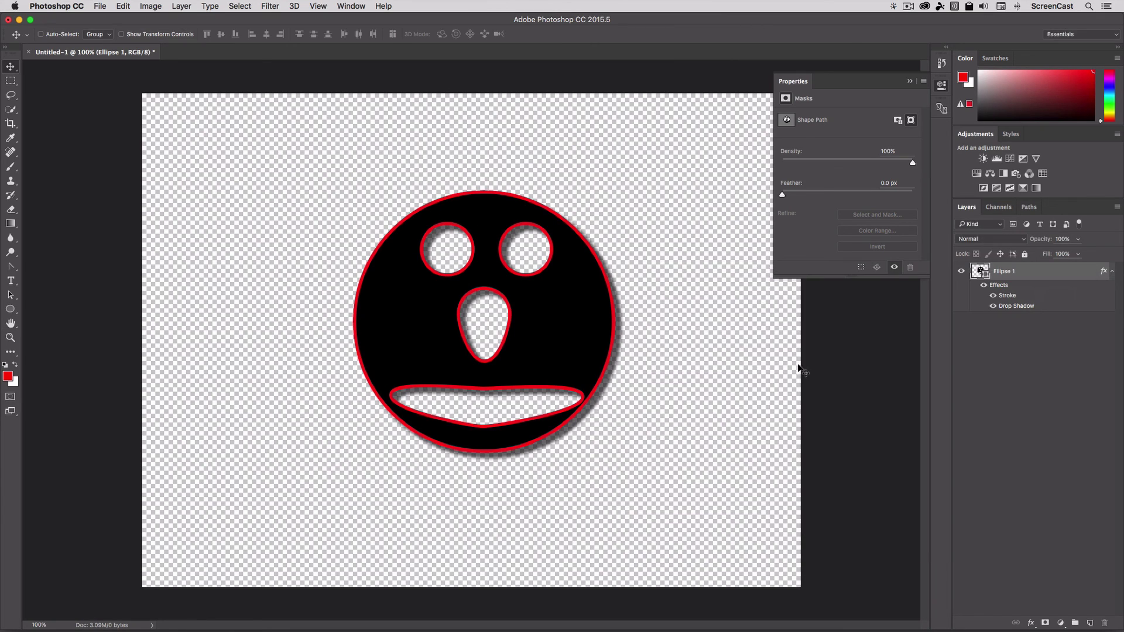
click(942, 85)
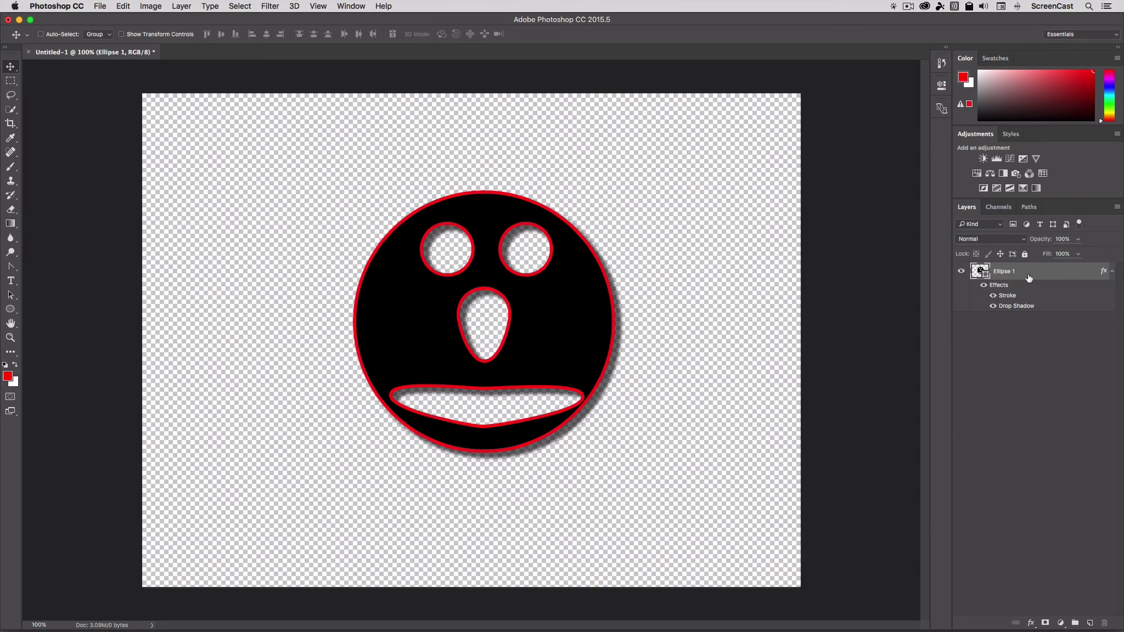
click(1035, 376)
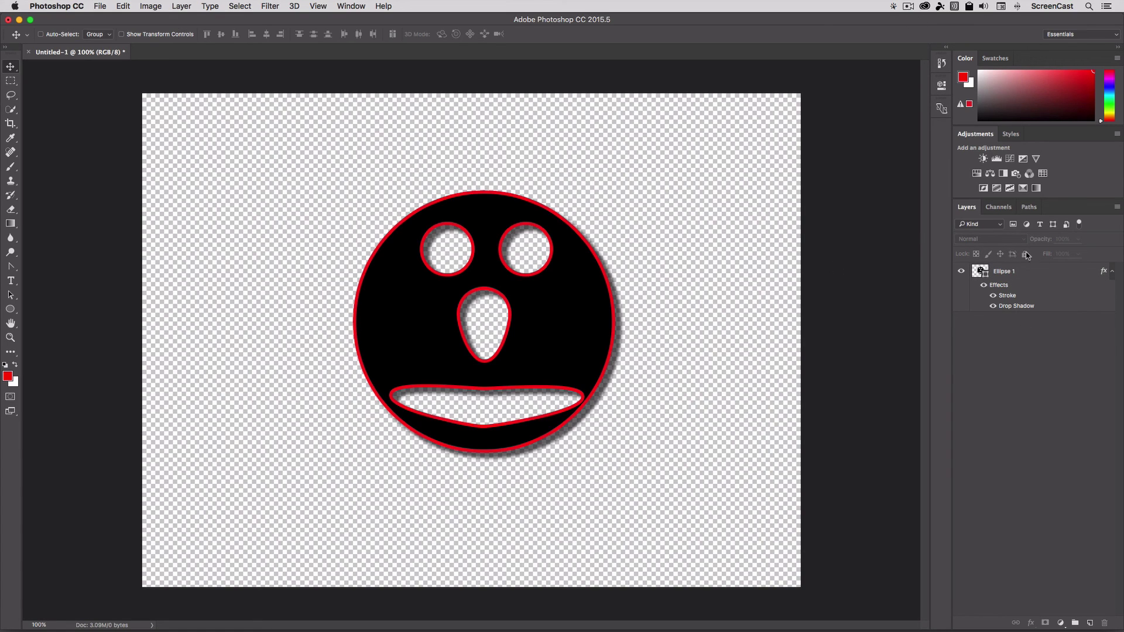
click(1016, 273)
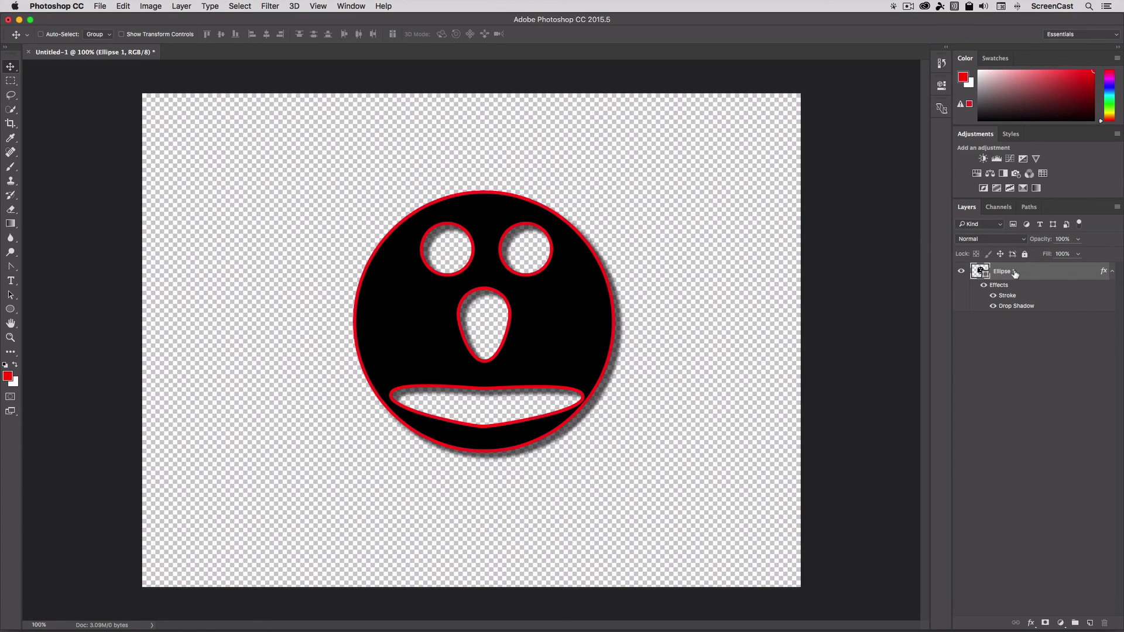
- Add a new empty Layer 1 and delete the Ellipse 1 face layer
click(1090, 623)
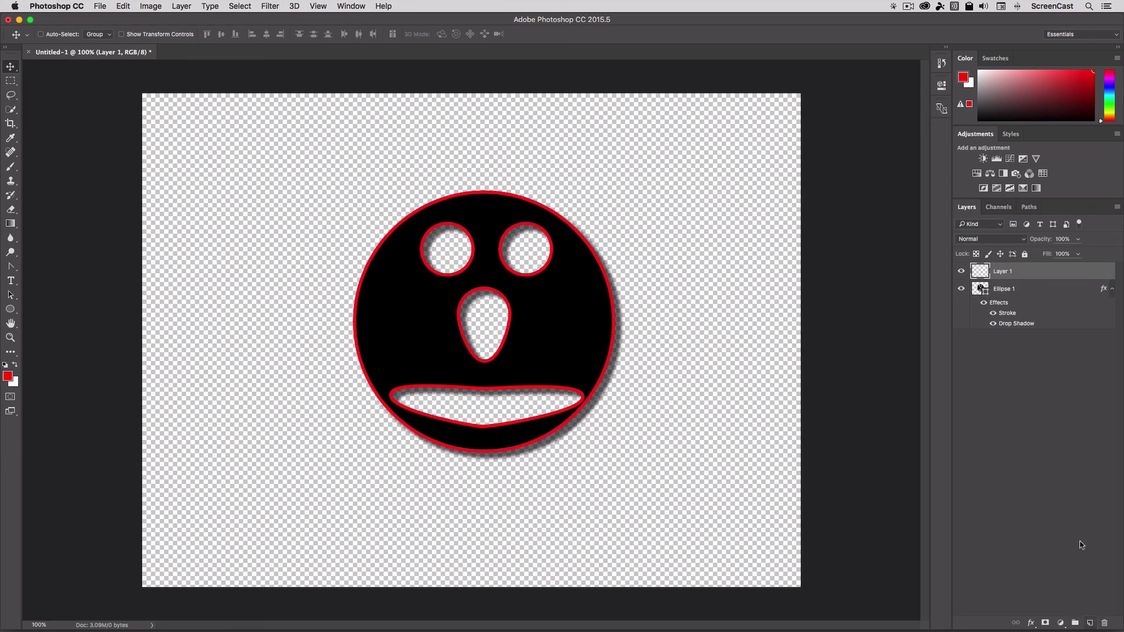
click(1028, 294)
key(Delete)
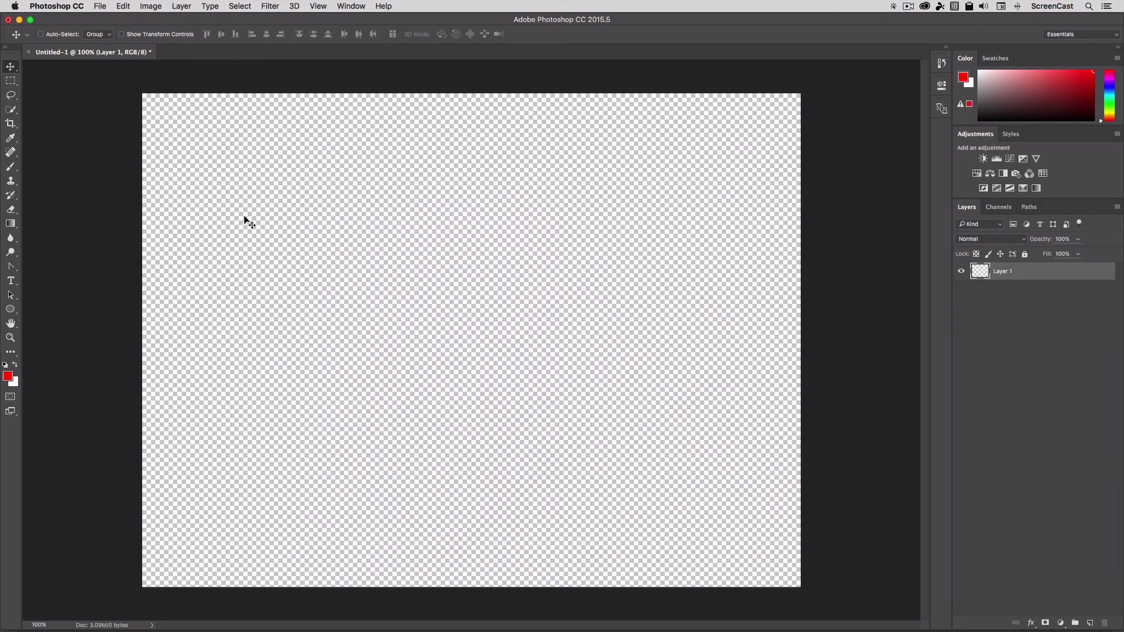
- Switch from the shape tools to the Custom Shape tool
click(10, 310)
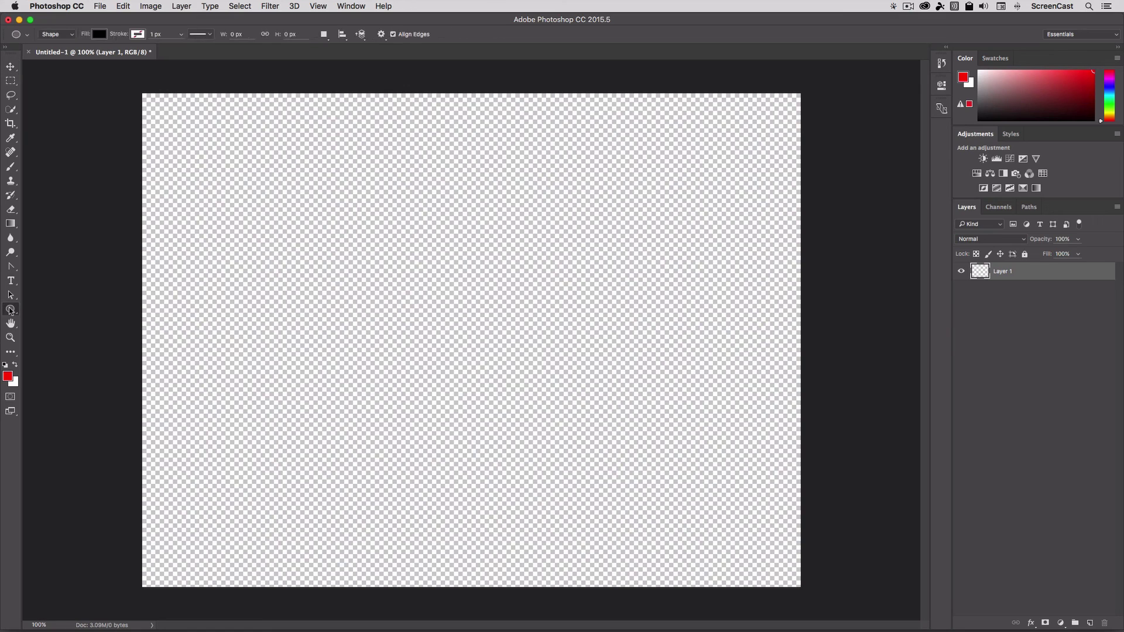
click(27, 34)
right_click(10, 309)
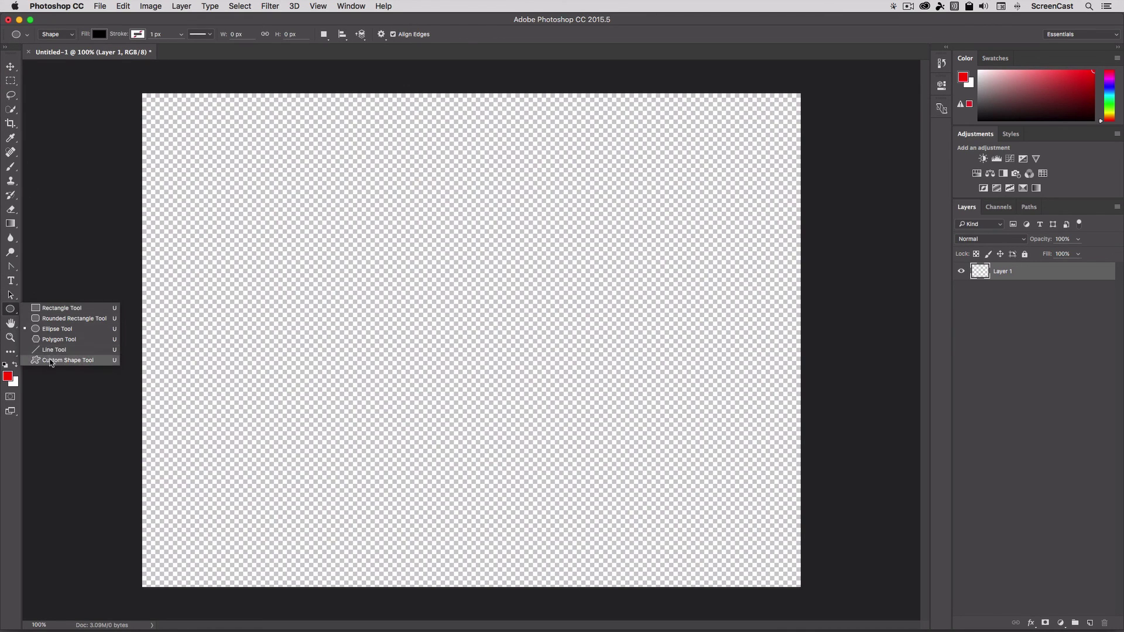
click(51, 361)
- Enlarge the shape picker, append the Animals set, and choose the snail shape
click(426, 34)
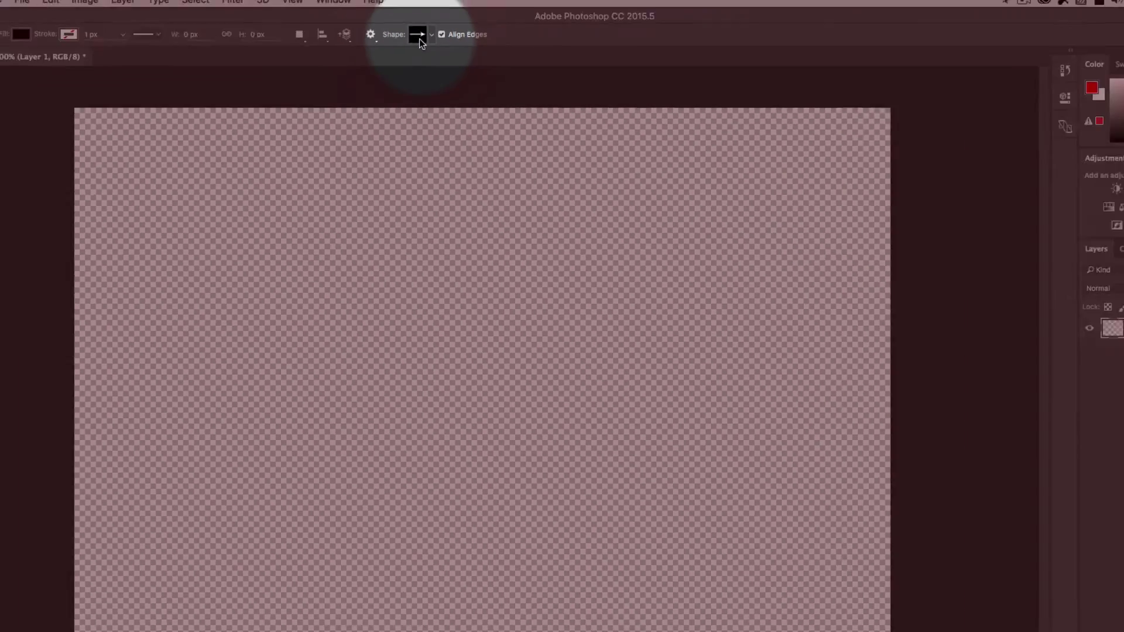
click(419, 35)
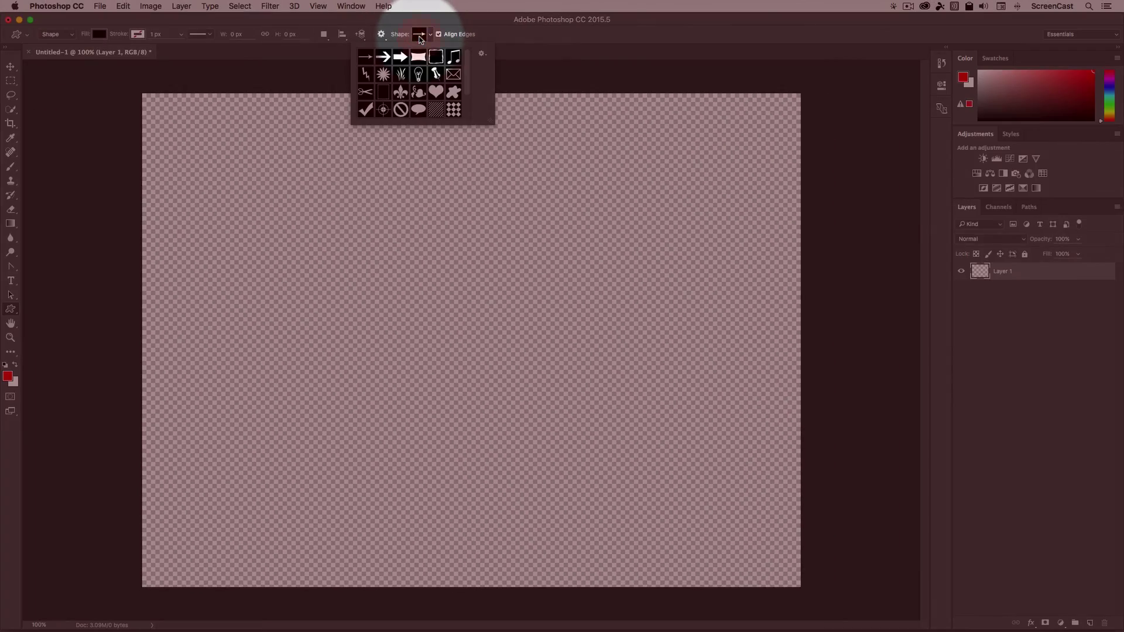
click(430, 108)
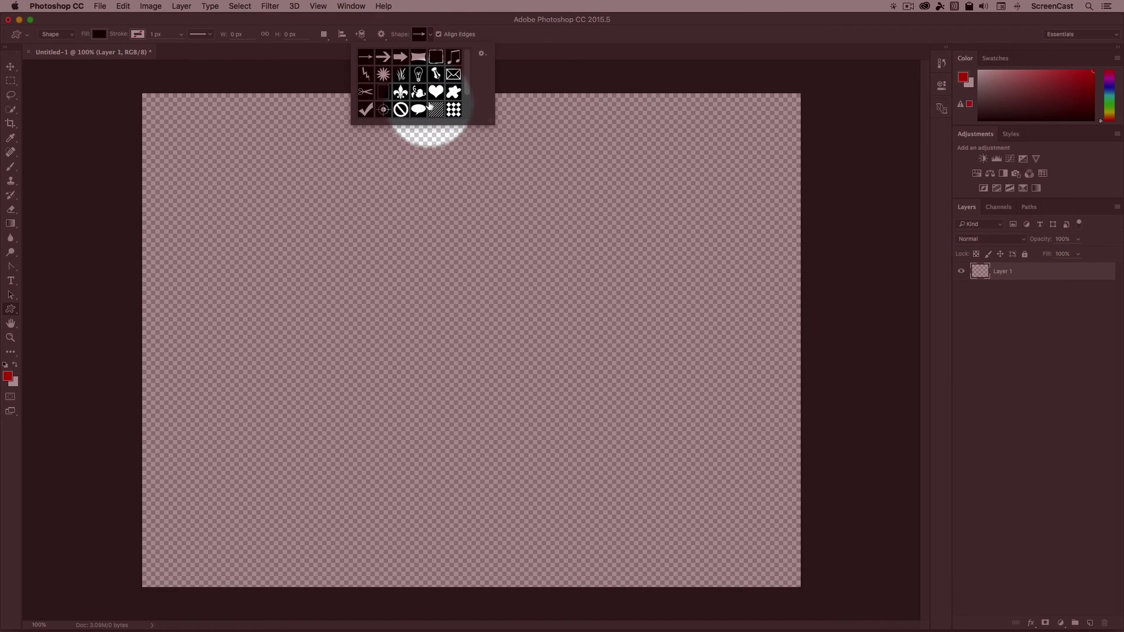
scroll(401, 100, down, 2)
scroll(396, 101, up, 2)
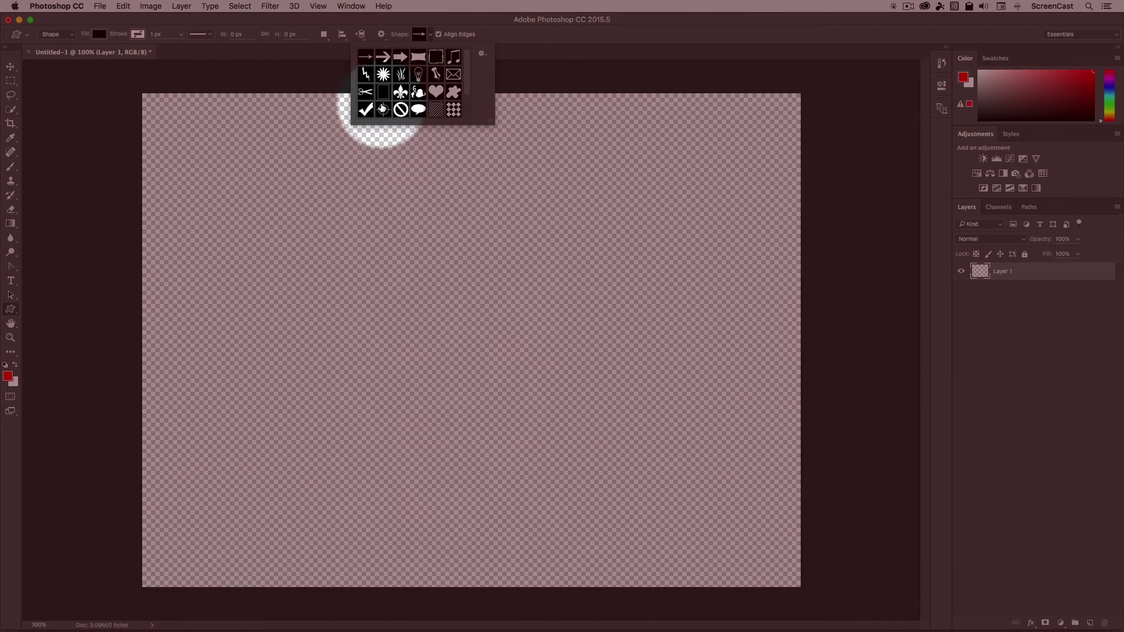
drag(491, 121, 504, 271)
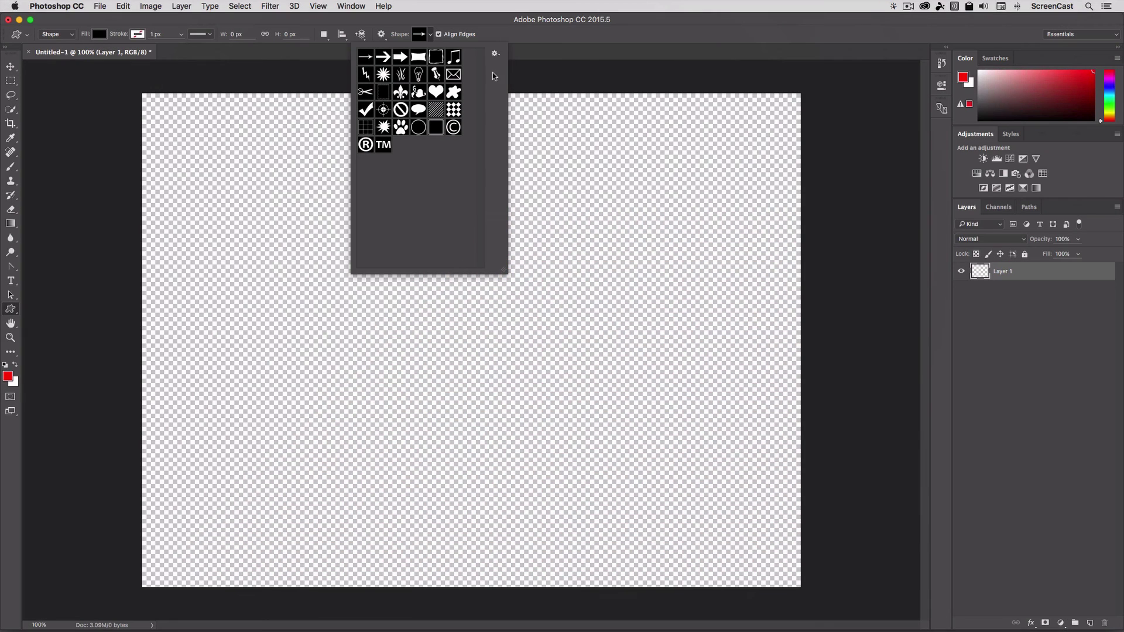
click(495, 53)
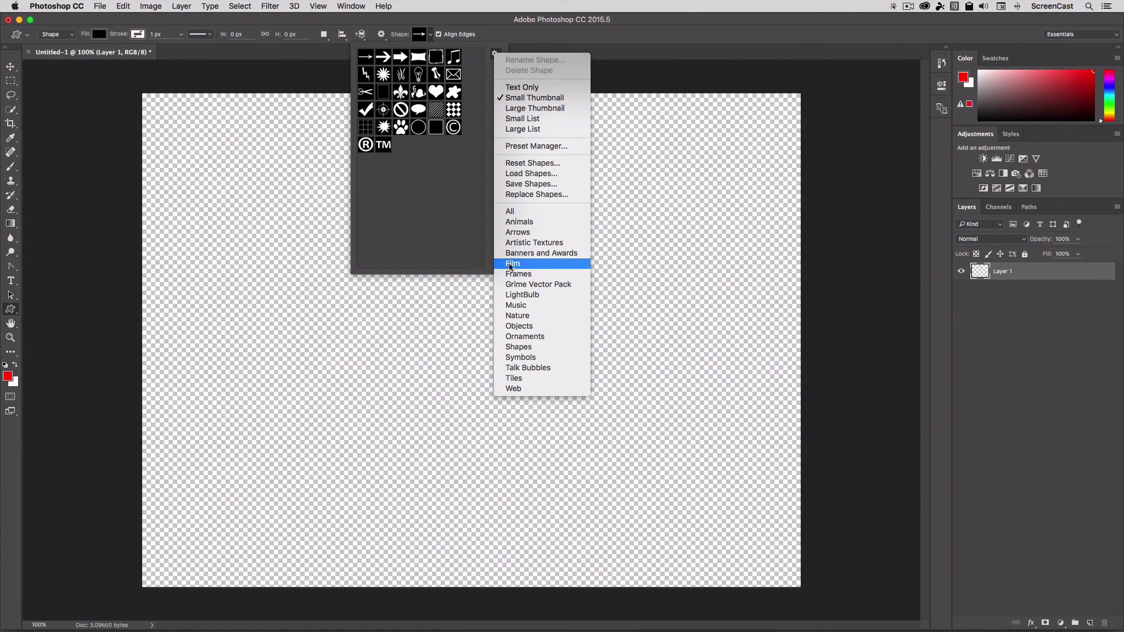
click(515, 222)
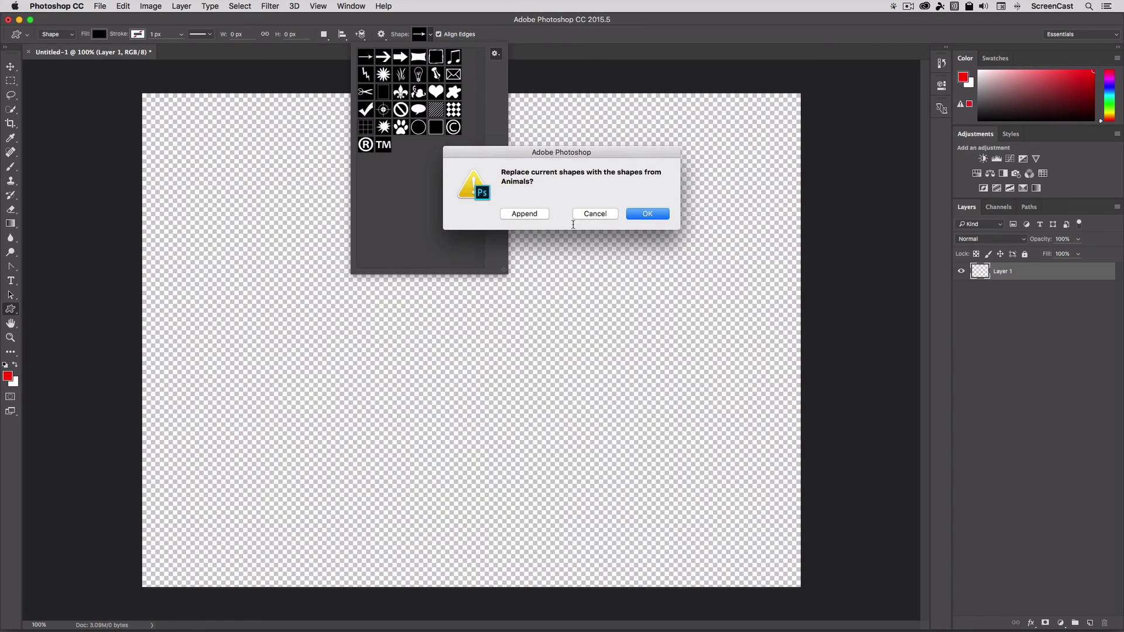
click(529, 215)
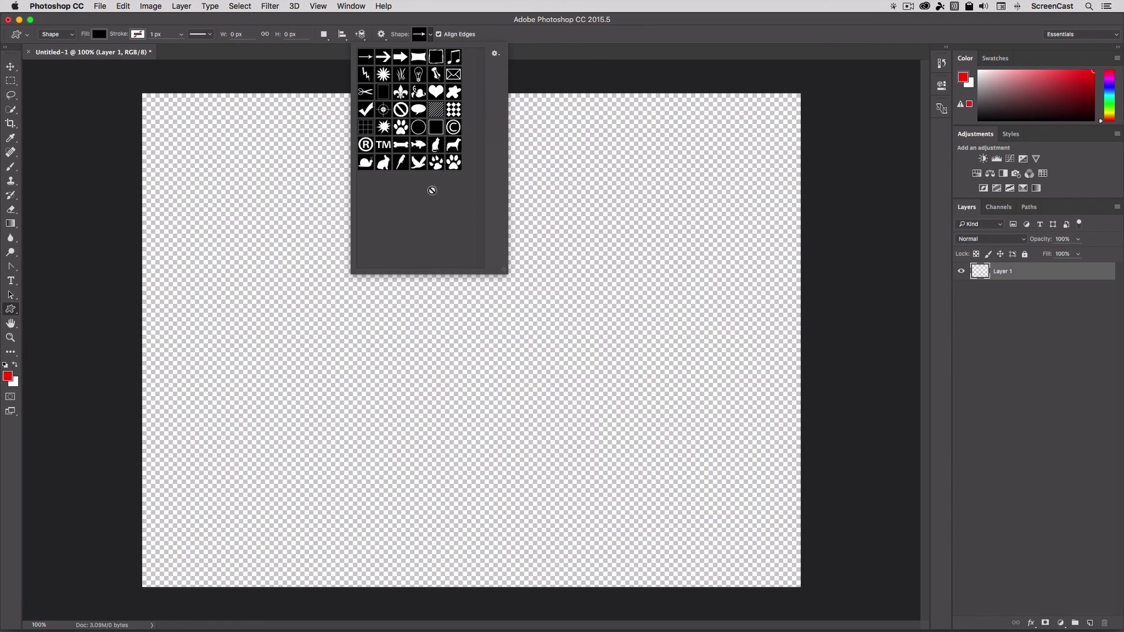
double_click(366, 162)
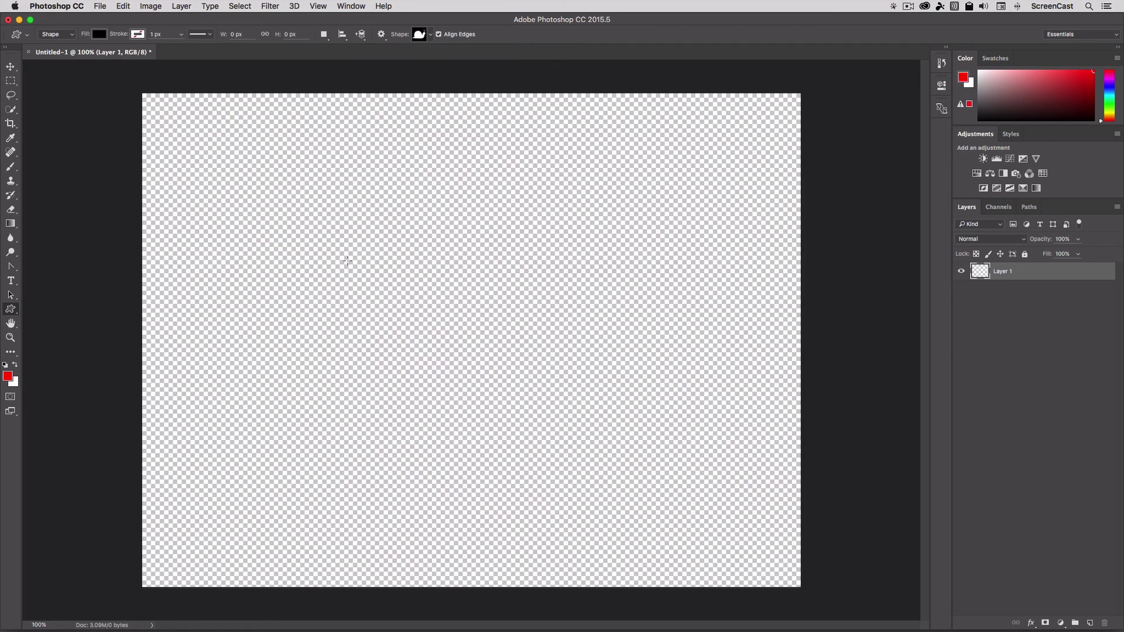
- Undo the filled snail shape and redraw a large snail in Path mode
mouse_move(348, 261)
mouse_down()
mouse_move(634, 463)
mouse_move(661, 447)
mouse_up()
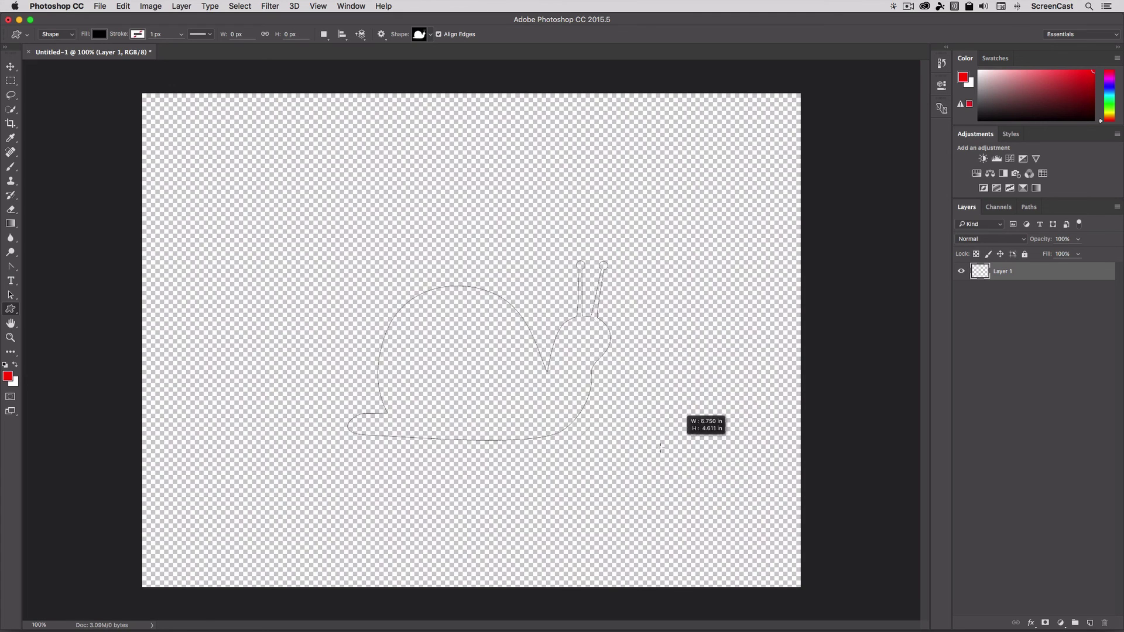
drag(661, 448, 590, 411)
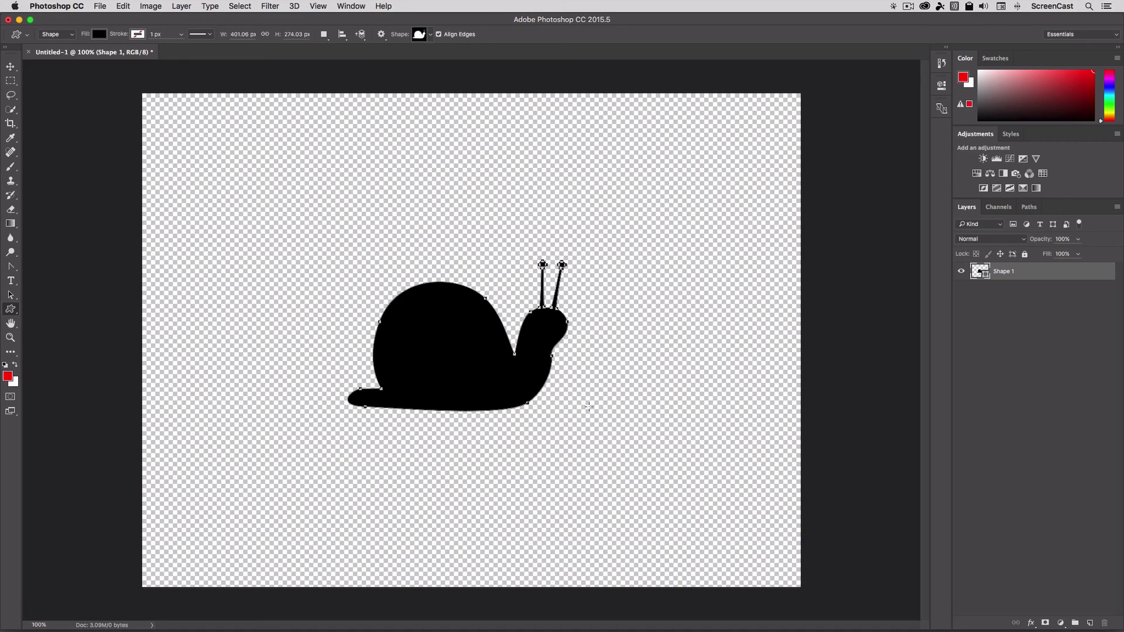
key(ctrl+z)
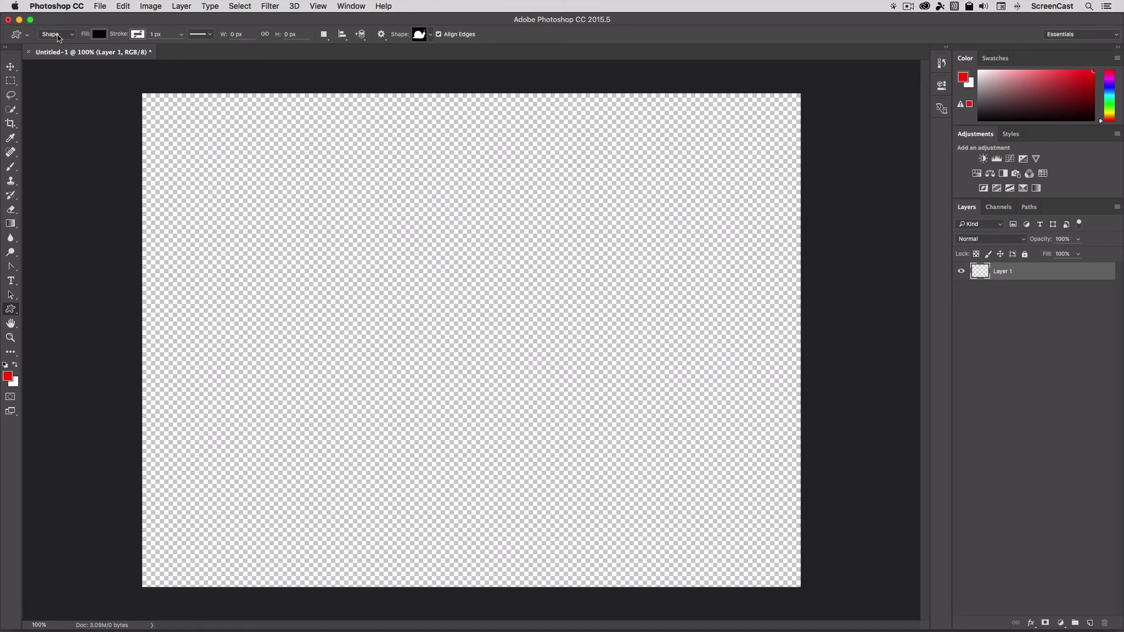
click(59, 34)
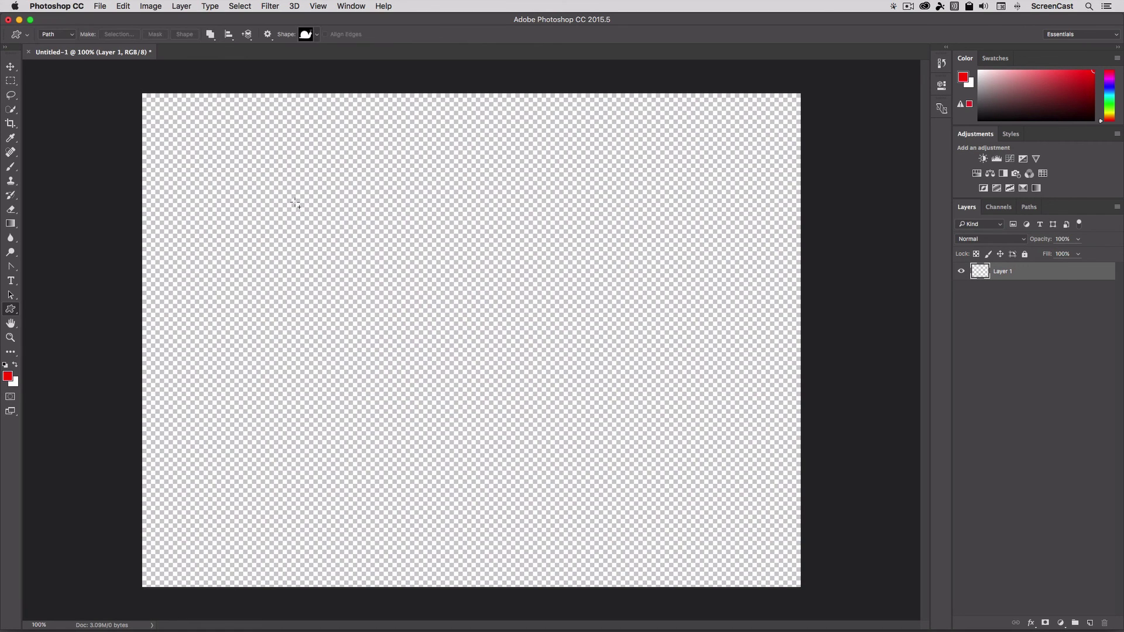
drag(294, 202, 631, 446)
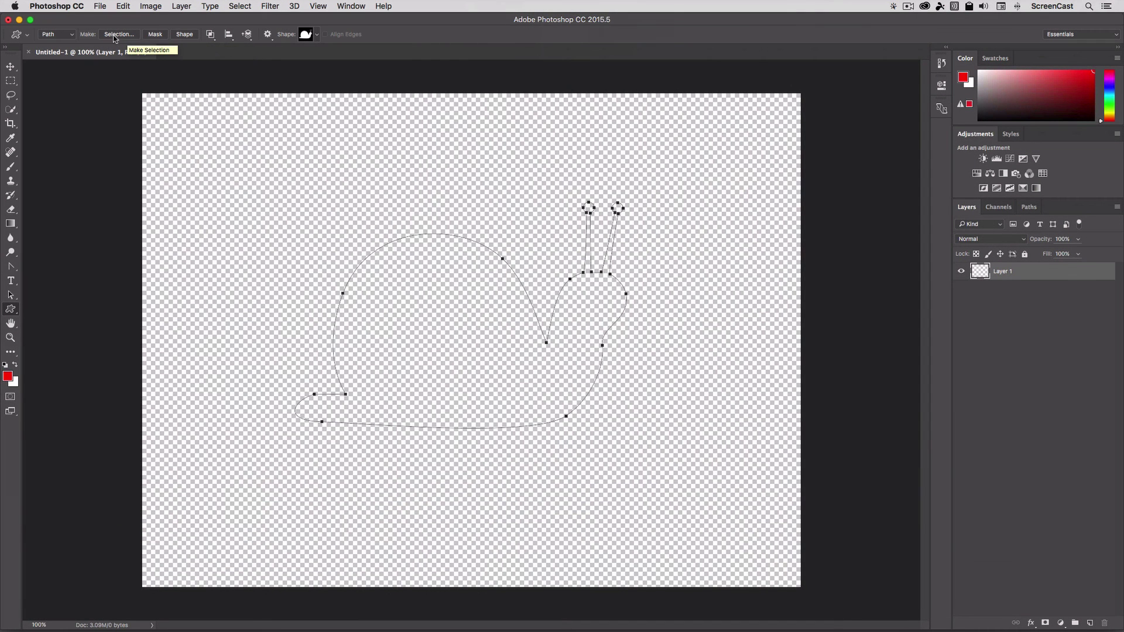
click(114, 35)
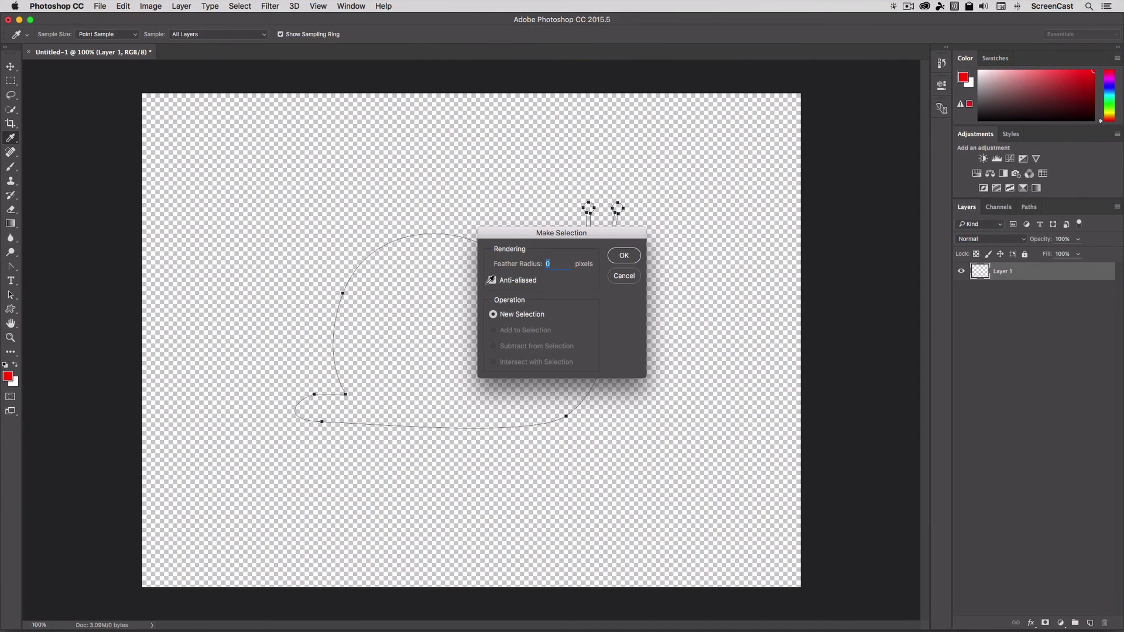
click(622, 257)
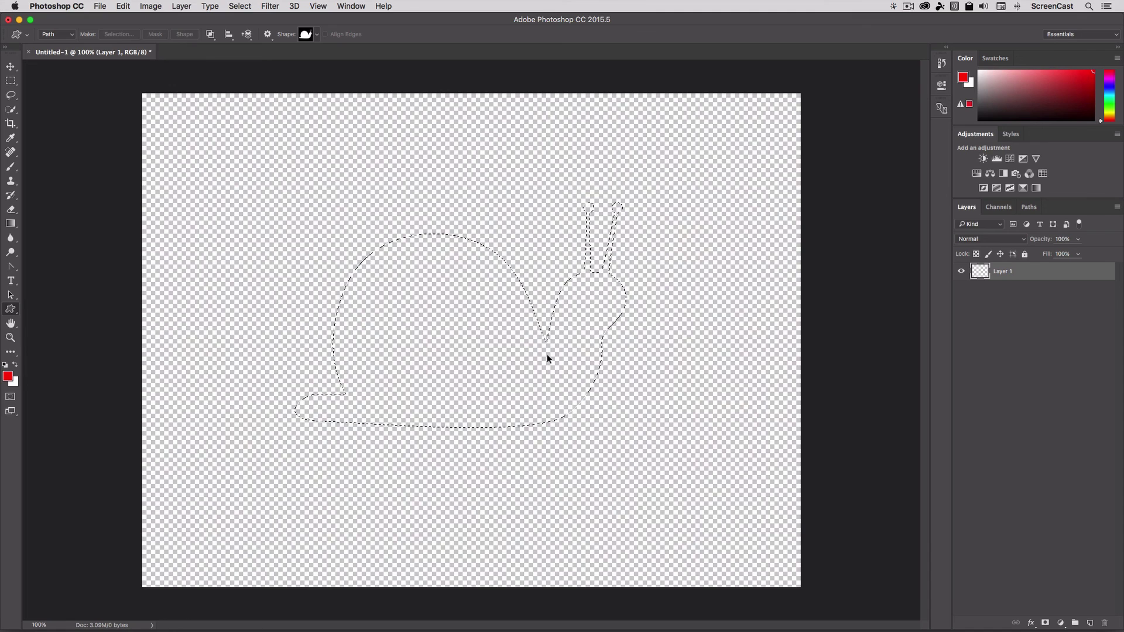
key(ctrl+z)
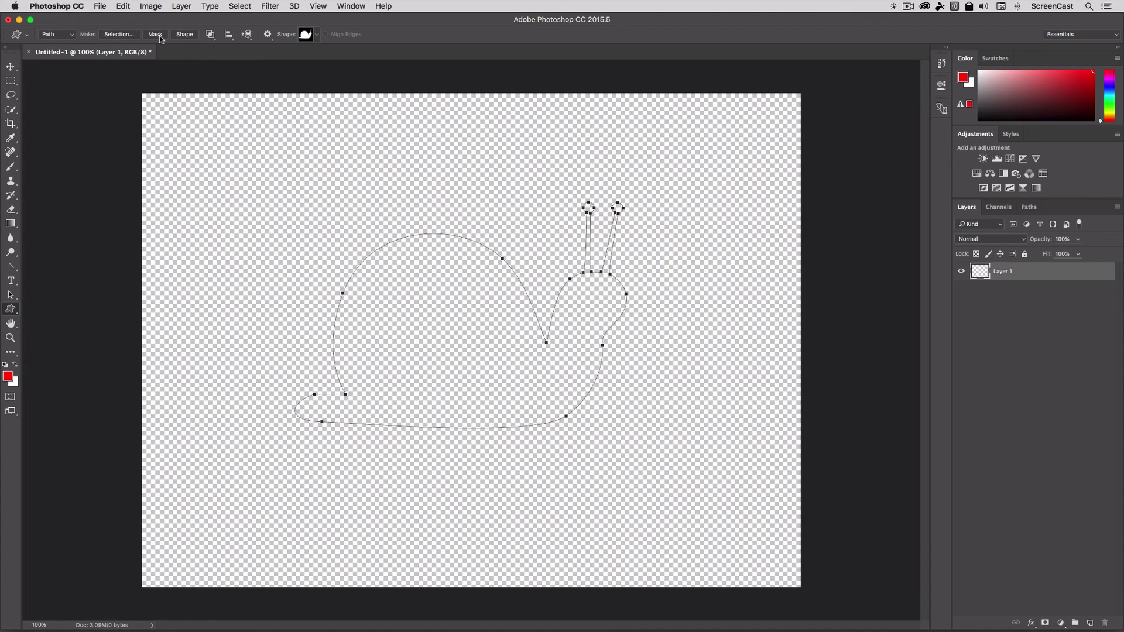
click(157, 35)
click(1006, 277)
click(1009, 277)
key(ctrl+z)
click(184, 34)
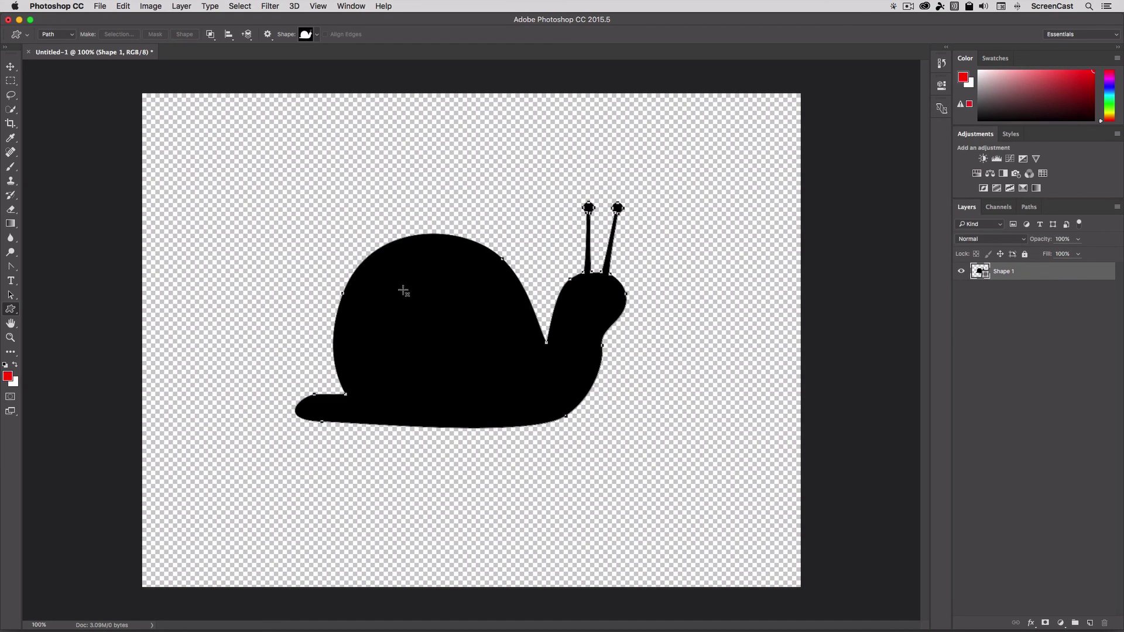
key(ctrl+z)
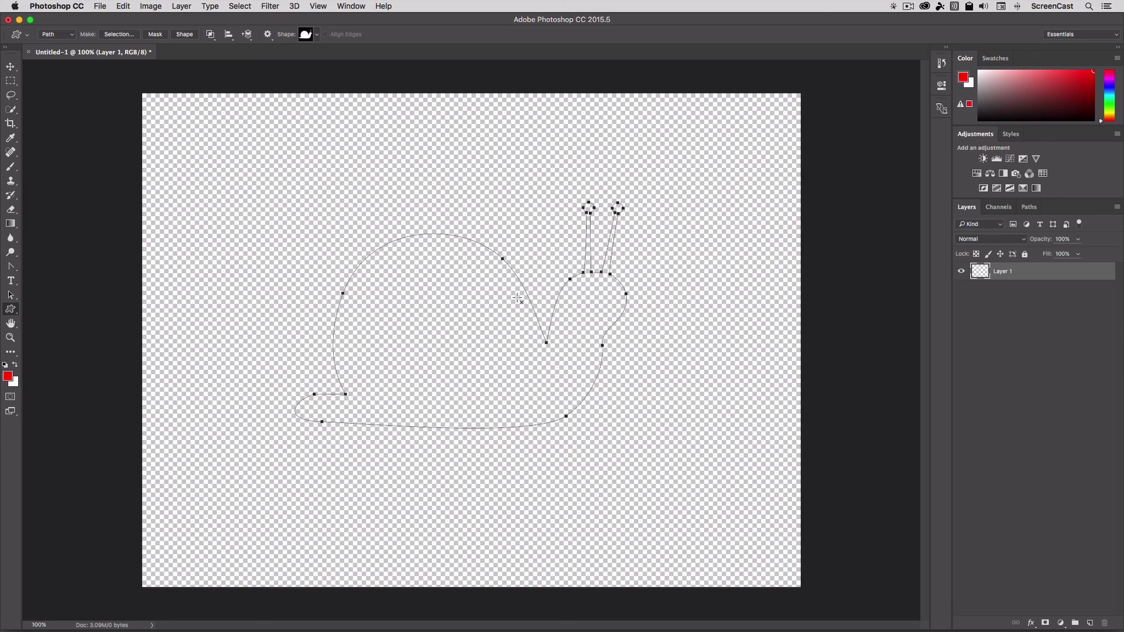
- Rename Work Path to 'Snail' in the Paths panel and add an empty Path 1
click(1033, 212)
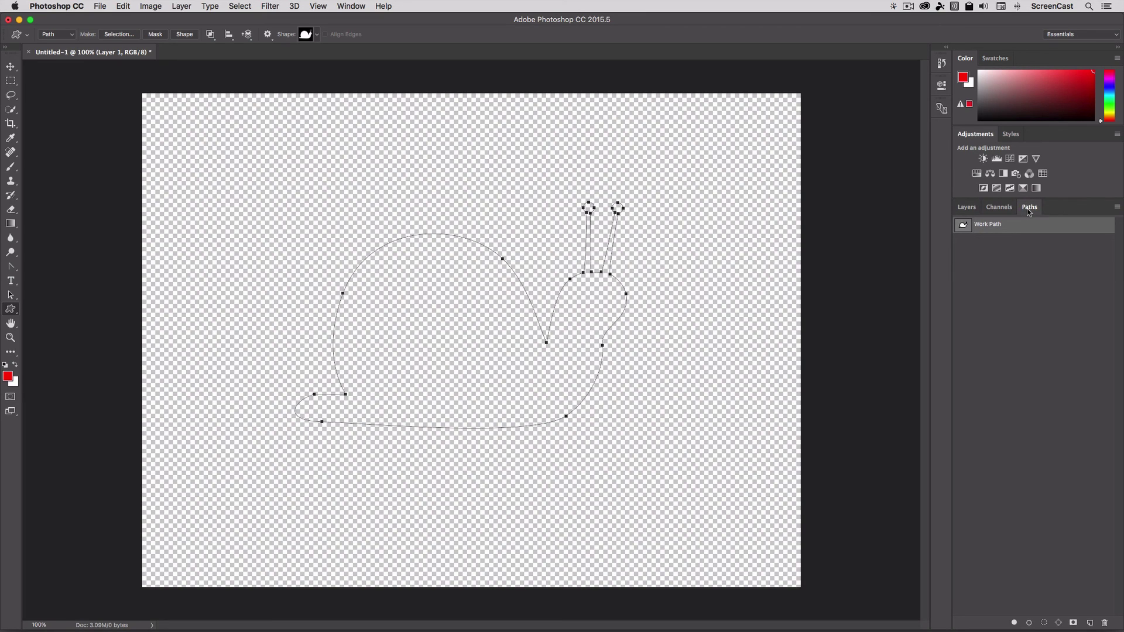
double_click(992, 230)
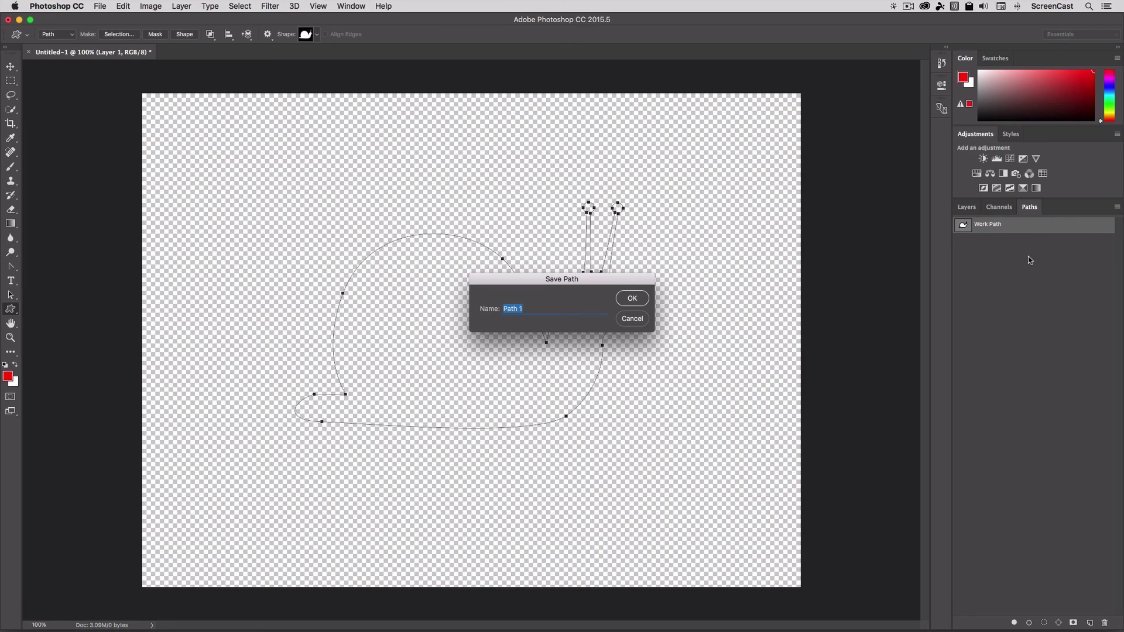
text(Snail)
key(Return)
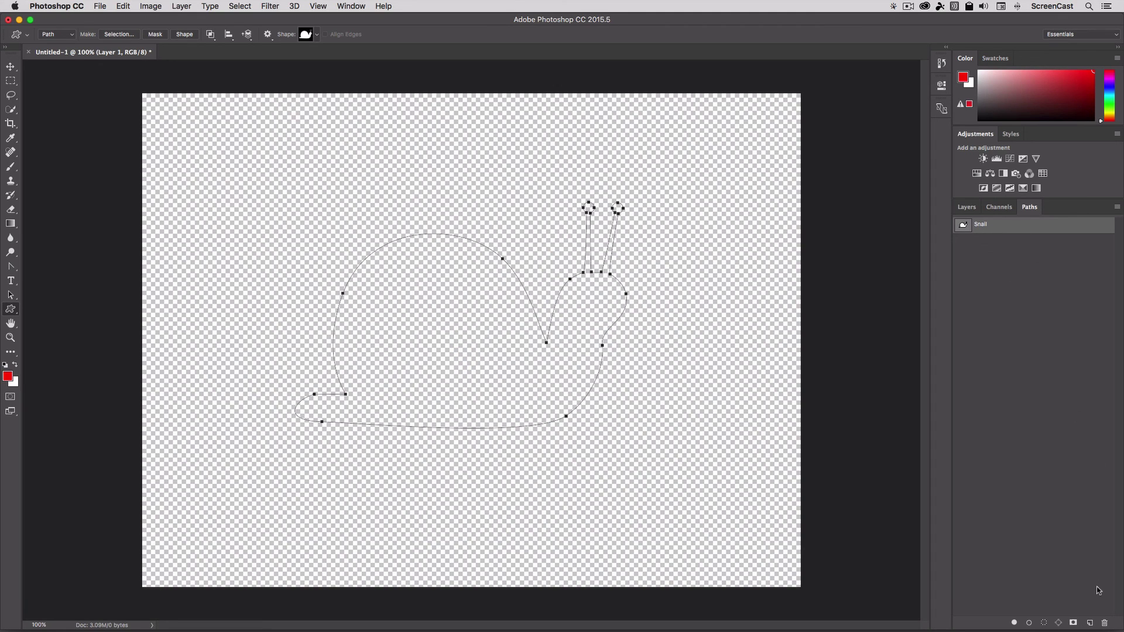
click(1090, 622)
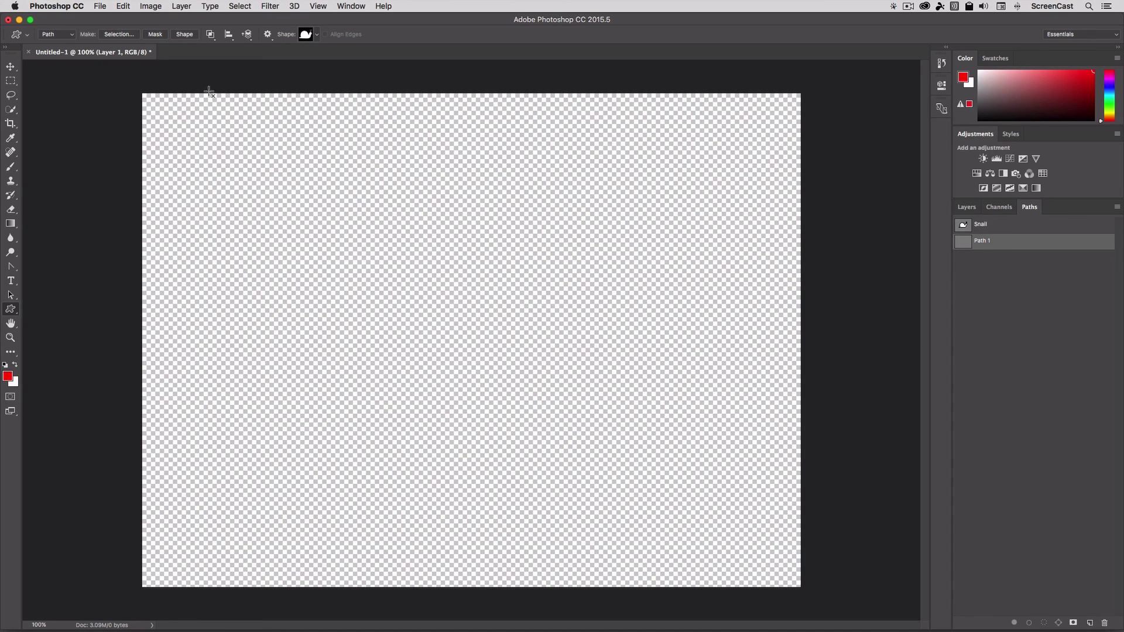
- Draw a crossed-circle custom shape into Path 1, then deselect the Snail path
click(306, 36)
click(286, 109)
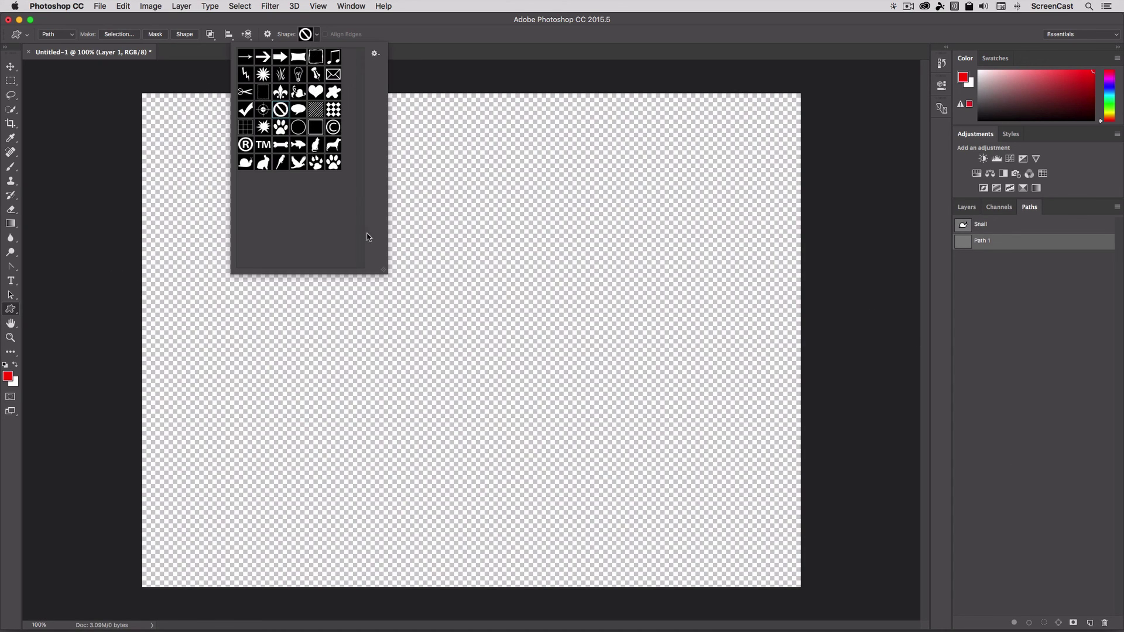
click(440, 255)
drag(441, 255, 583, 441)
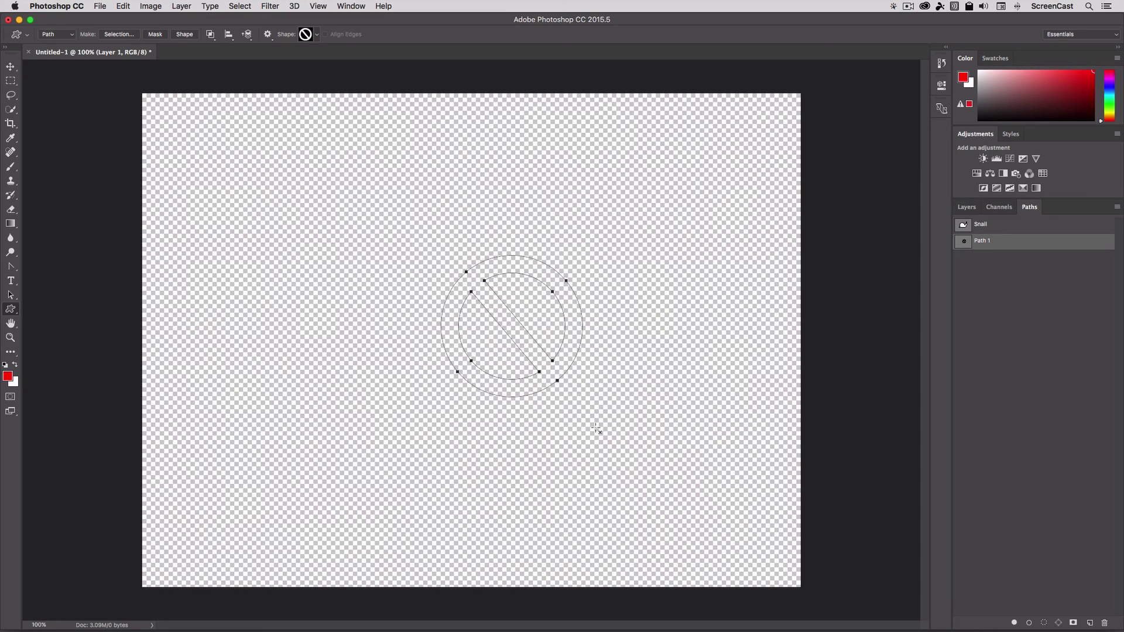
key(a)
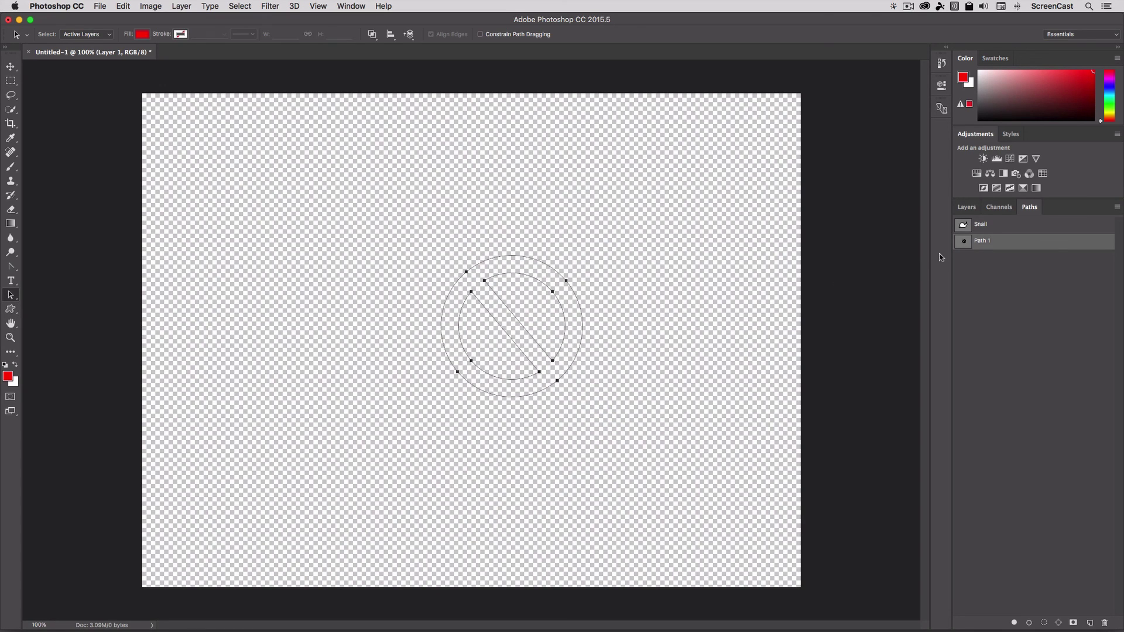
click(989, 225)
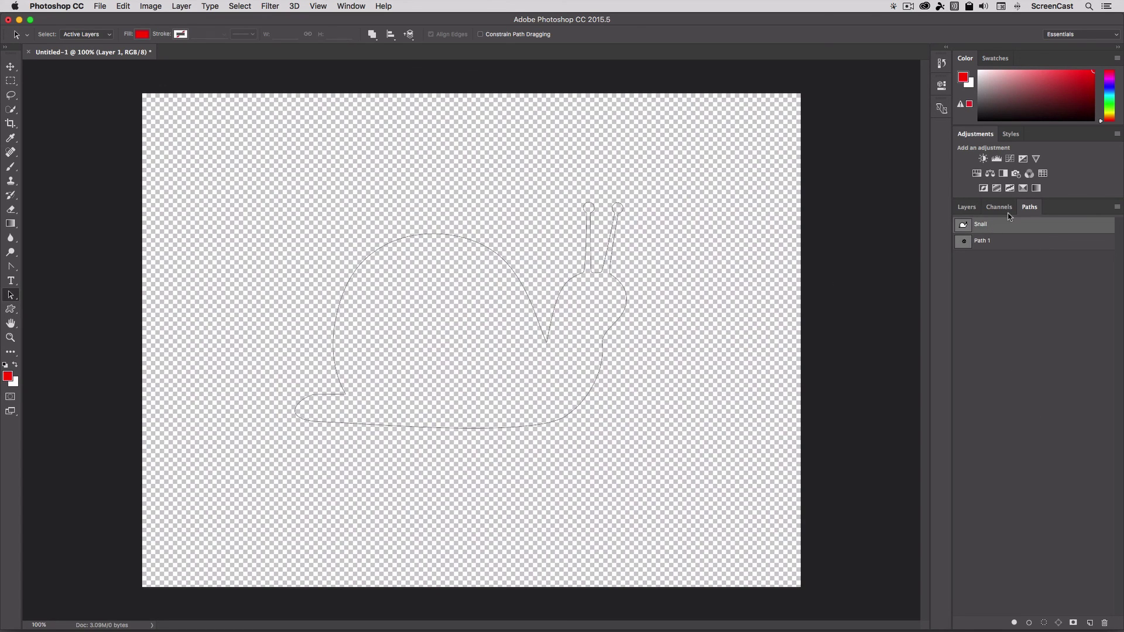
click(1102, 542)
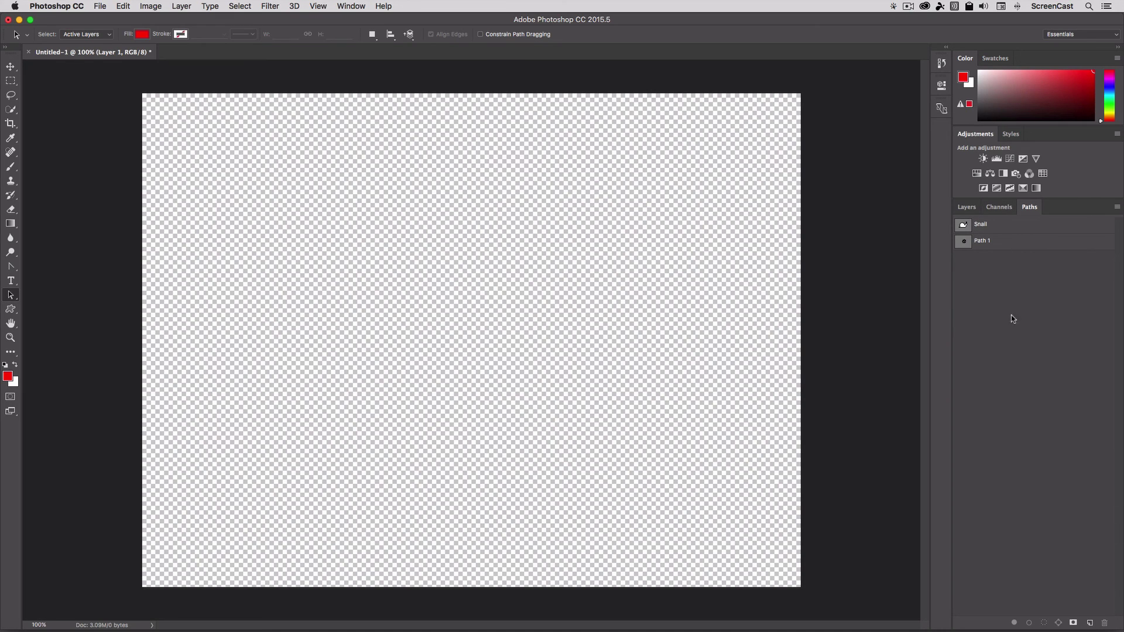